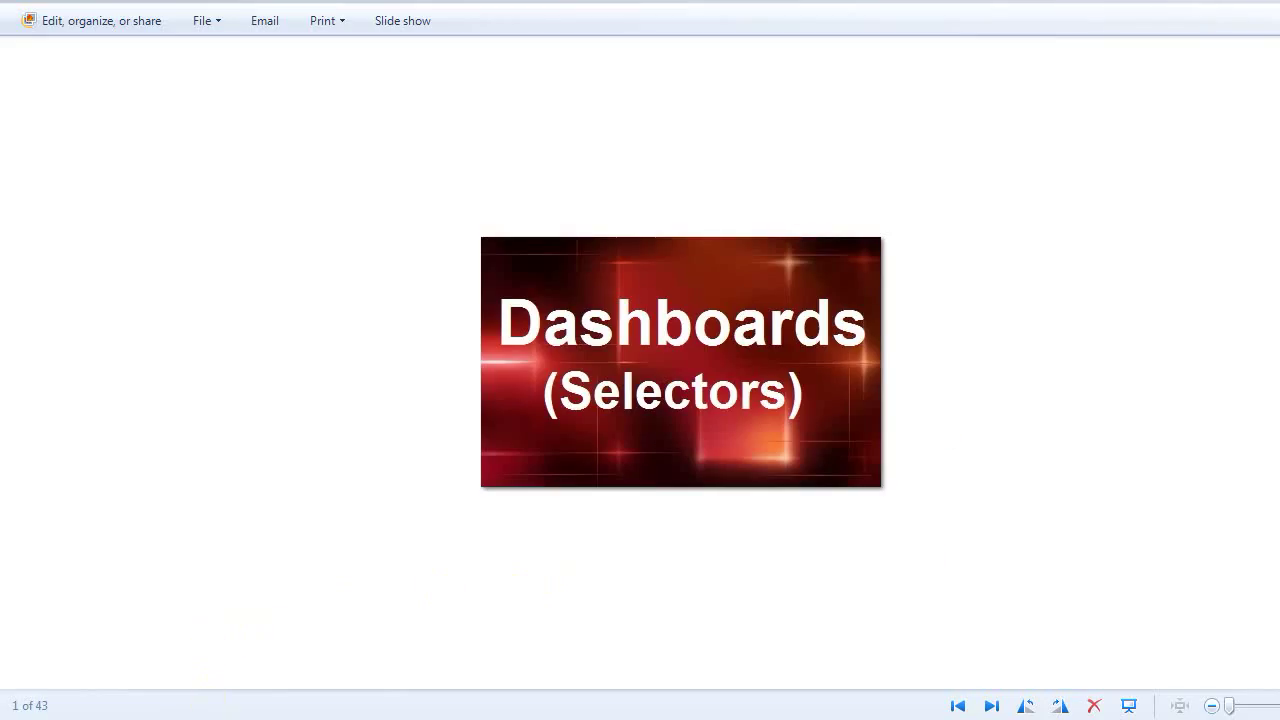
- Switch from Photo Viewer to MicroStrategy Developer's Public Objects Reports folder
{"action": "left_click", "coordinate": [198, 717]}
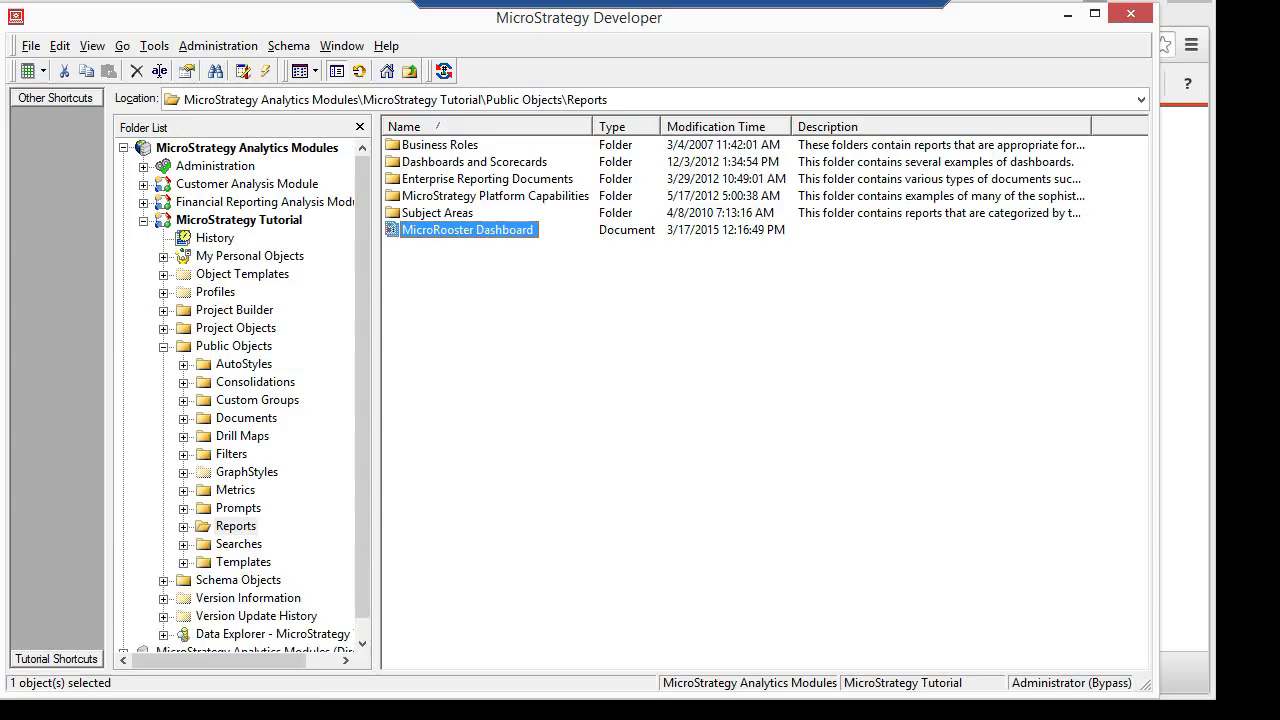
- Edit the MicroRooster Dashboard document and open My First Panel Selector's properties
{"action": "right_click", "coordinate": [447, 239]}
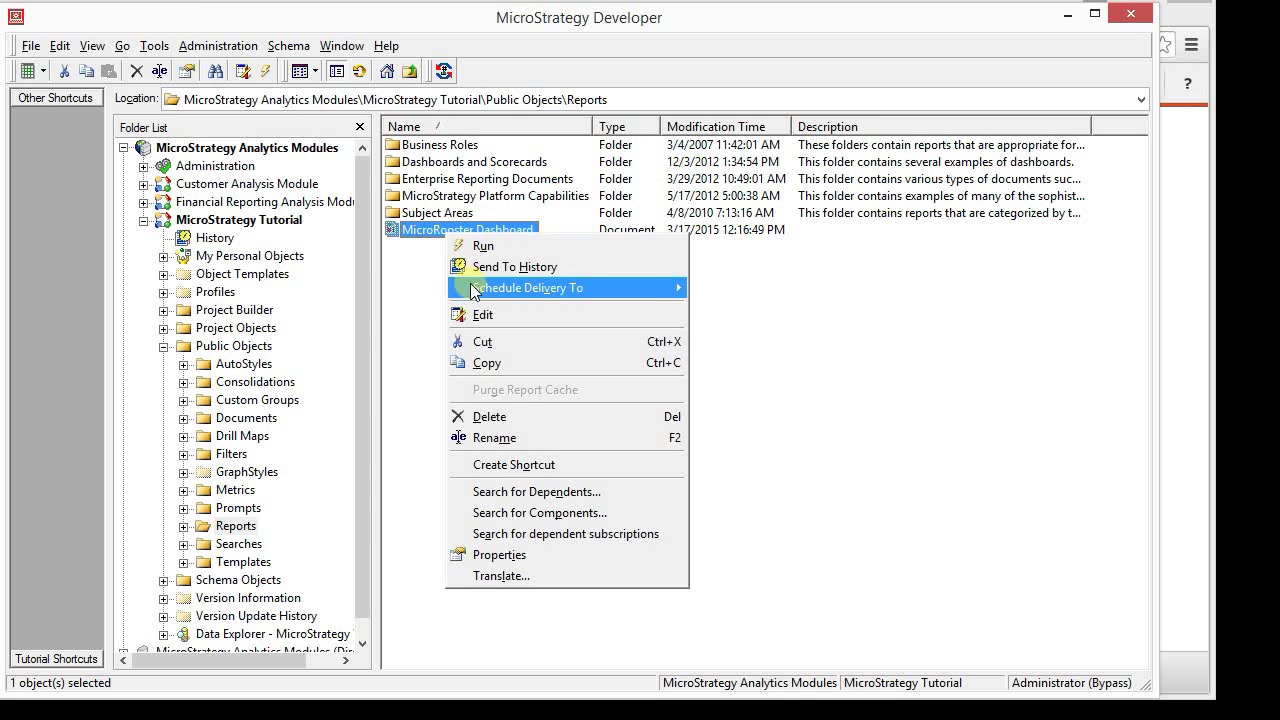
{"action": "left_click", "coordinate": [481, 316]}
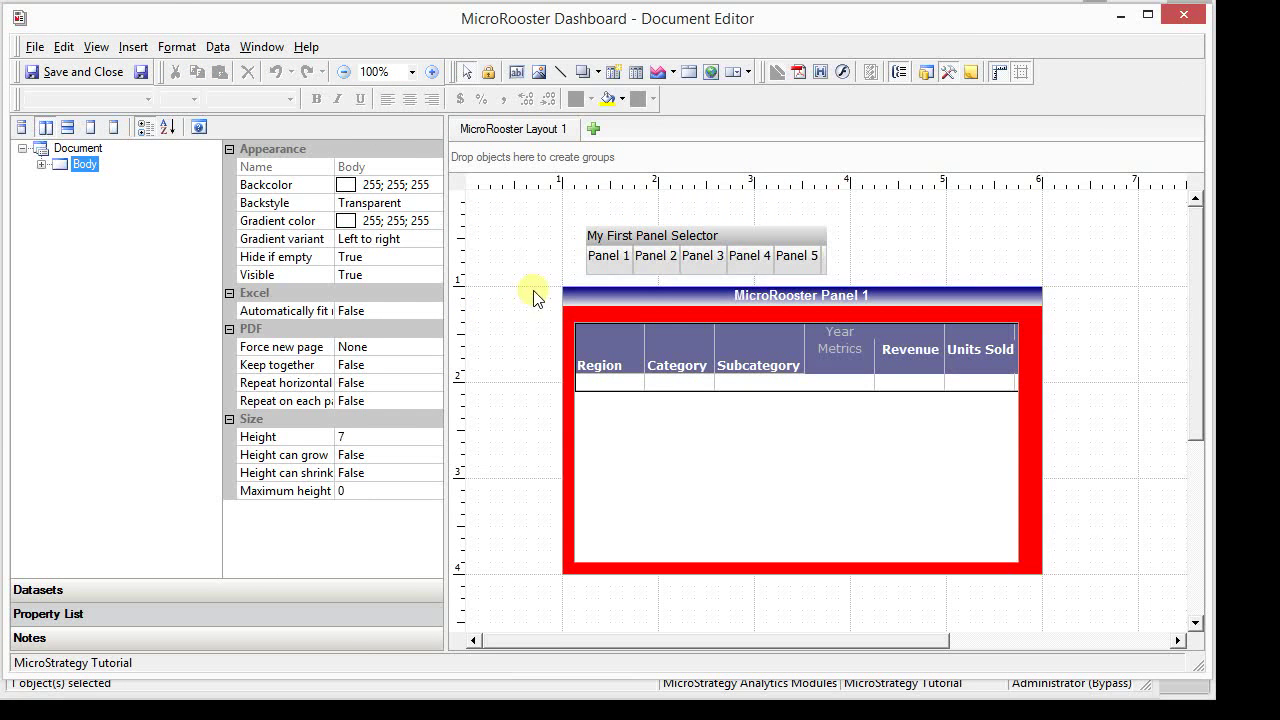
{"action": "left_click", "coordinate": [608, 262]}
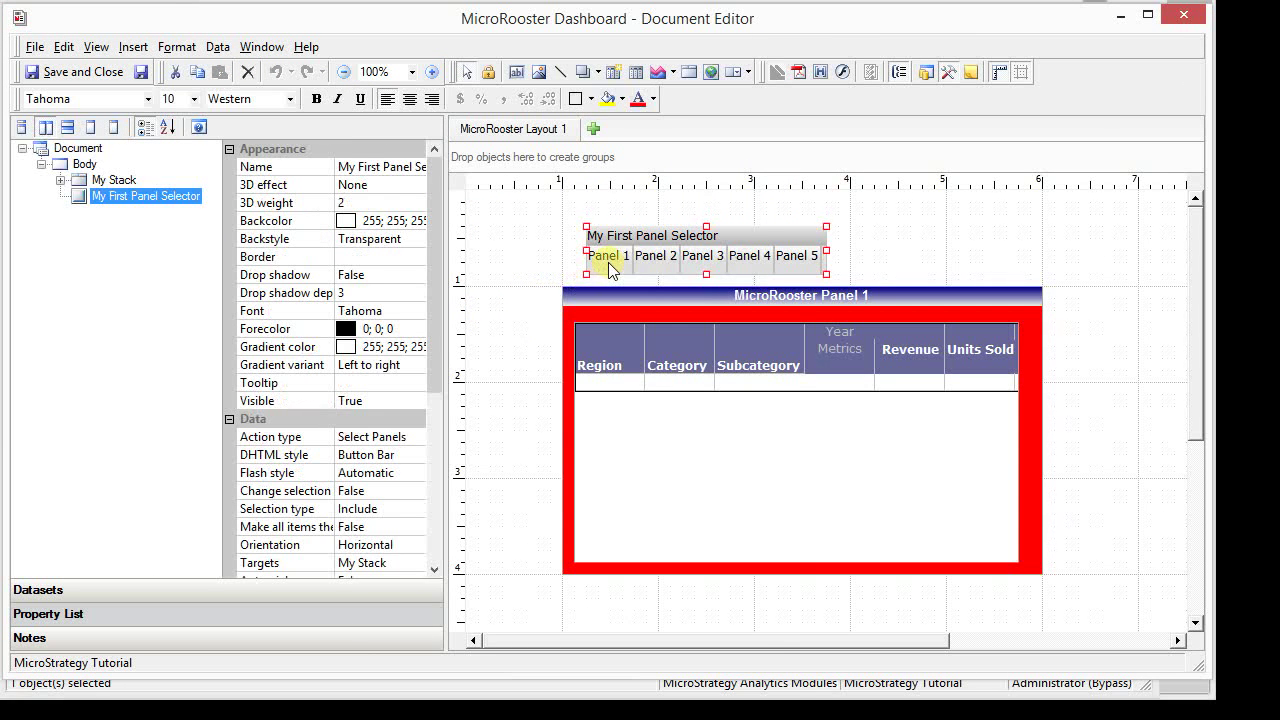
{"action": "right_click", "coordinate": [608, 262]}
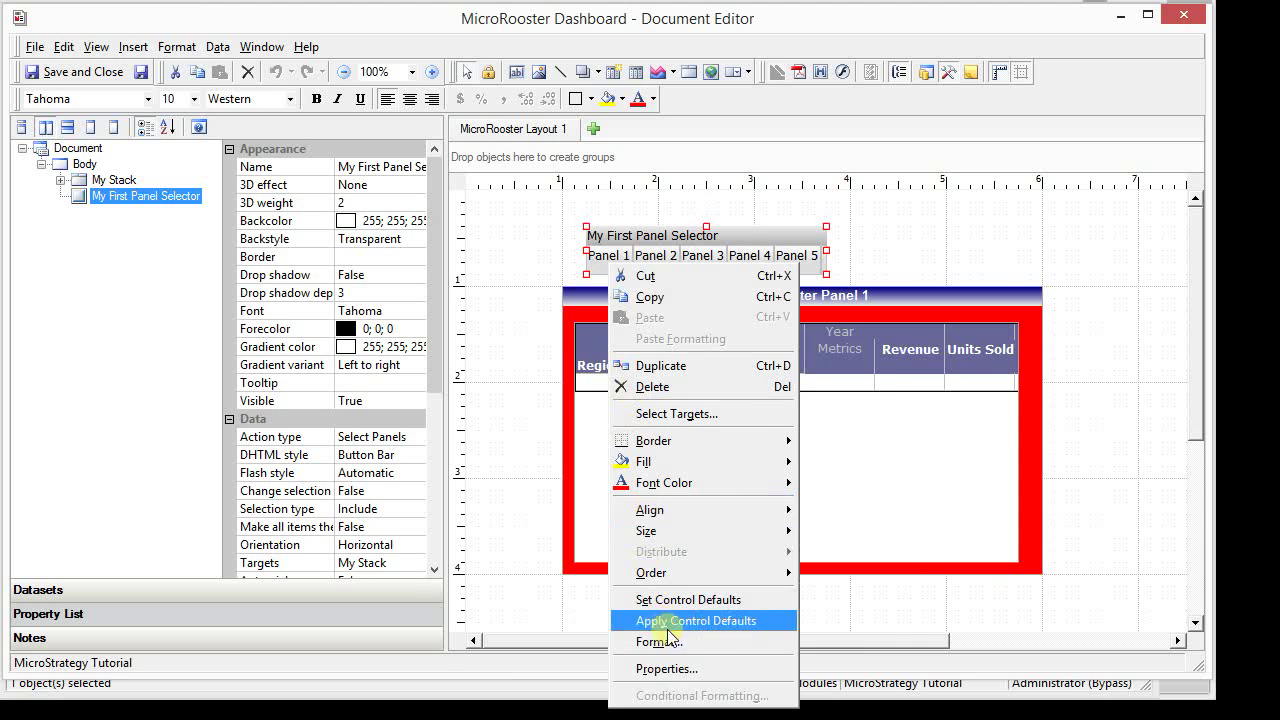
{"action": "left_click", "coordinate": [670, 667]}
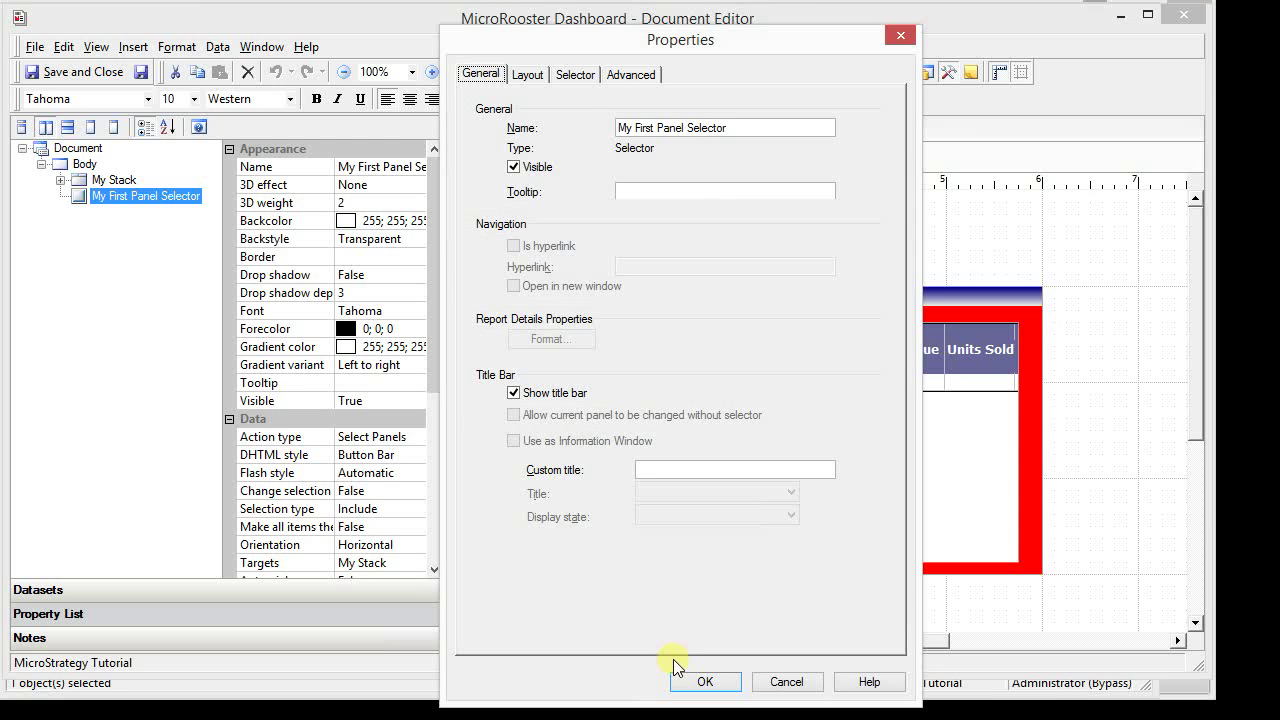
- Review its selector settings, keeping Select panel targeting My Stack, and cancel
{"action": "left_click", "coordinate": [580, 80]}
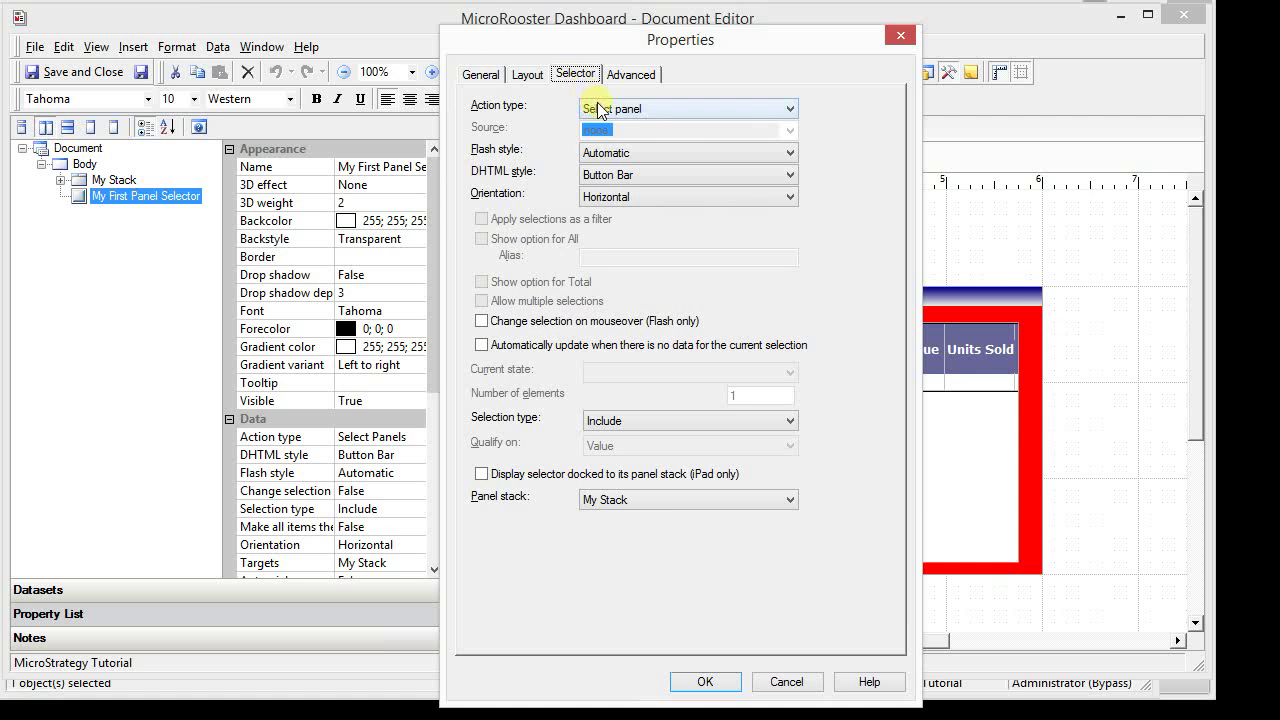
{"action": "left_click", "coordinate": [600, 110]}
{"action": "left_click", "coordinate": [600, 110]}
{"action": "left_click", "coordinate": [636, 497]}
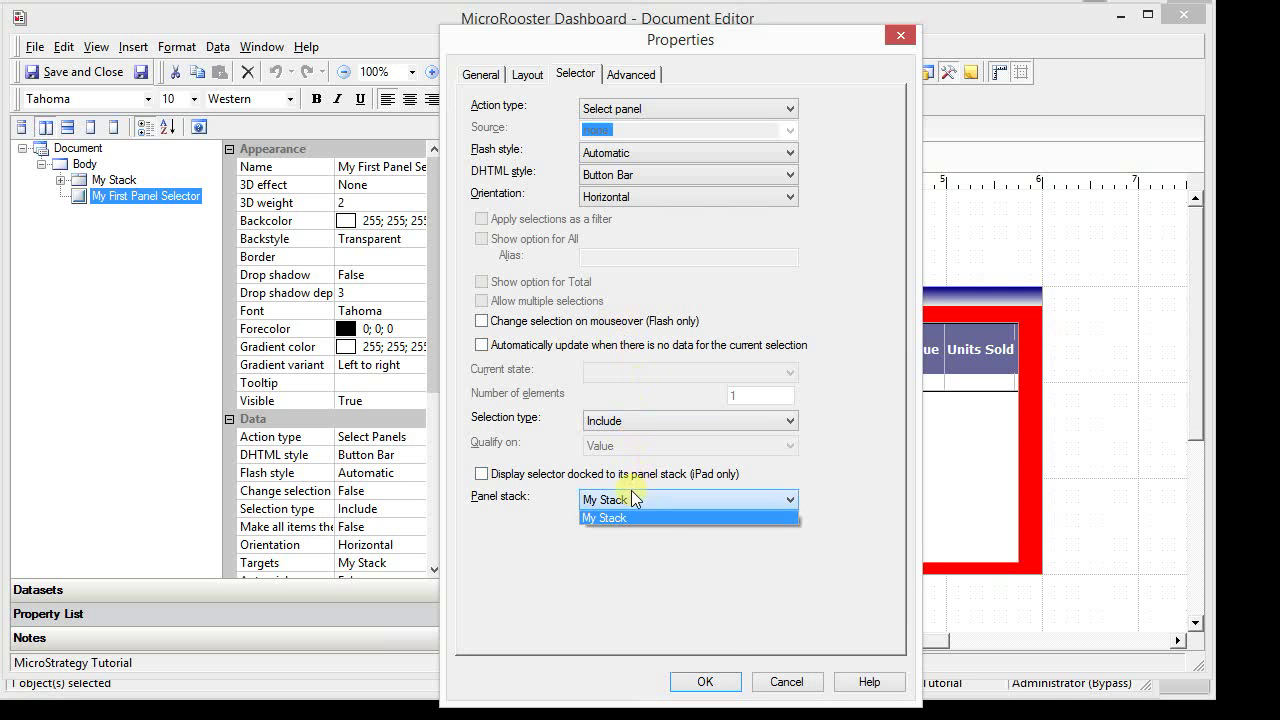
{"action": "left_click", "coordinate": [634, 496]}
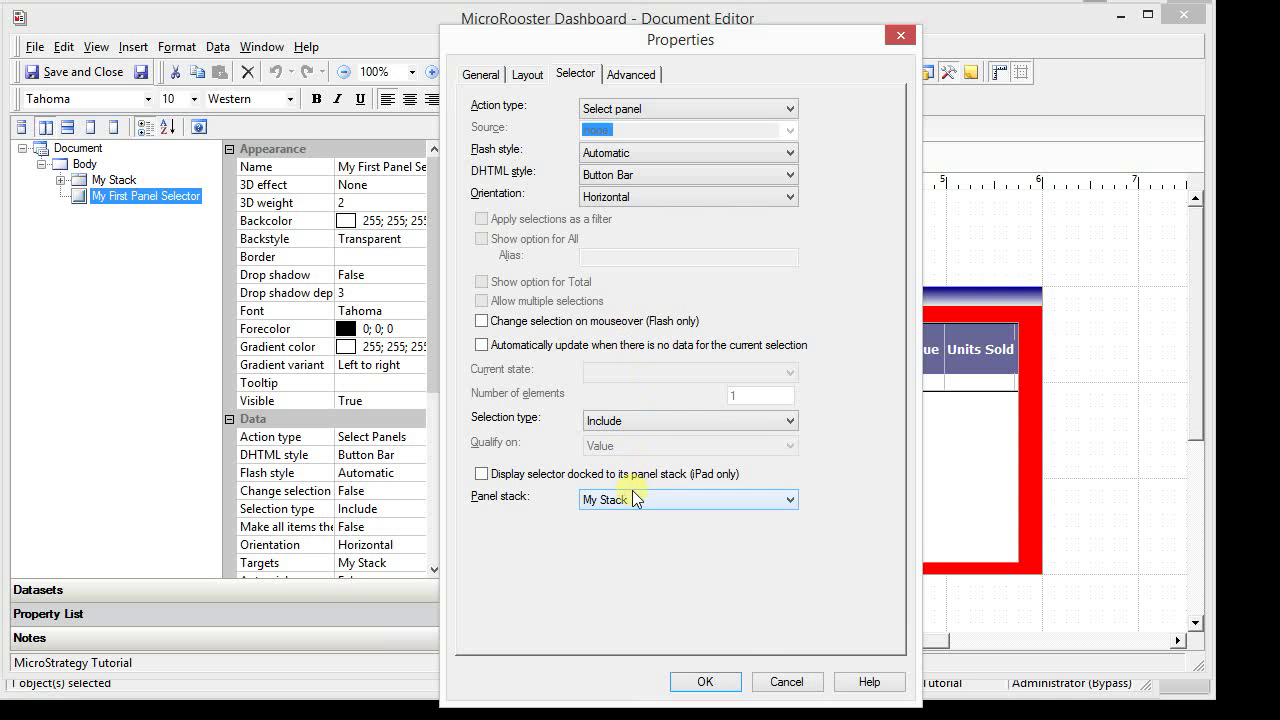
{"action": "left_click", "coordinate": [784, 682]}
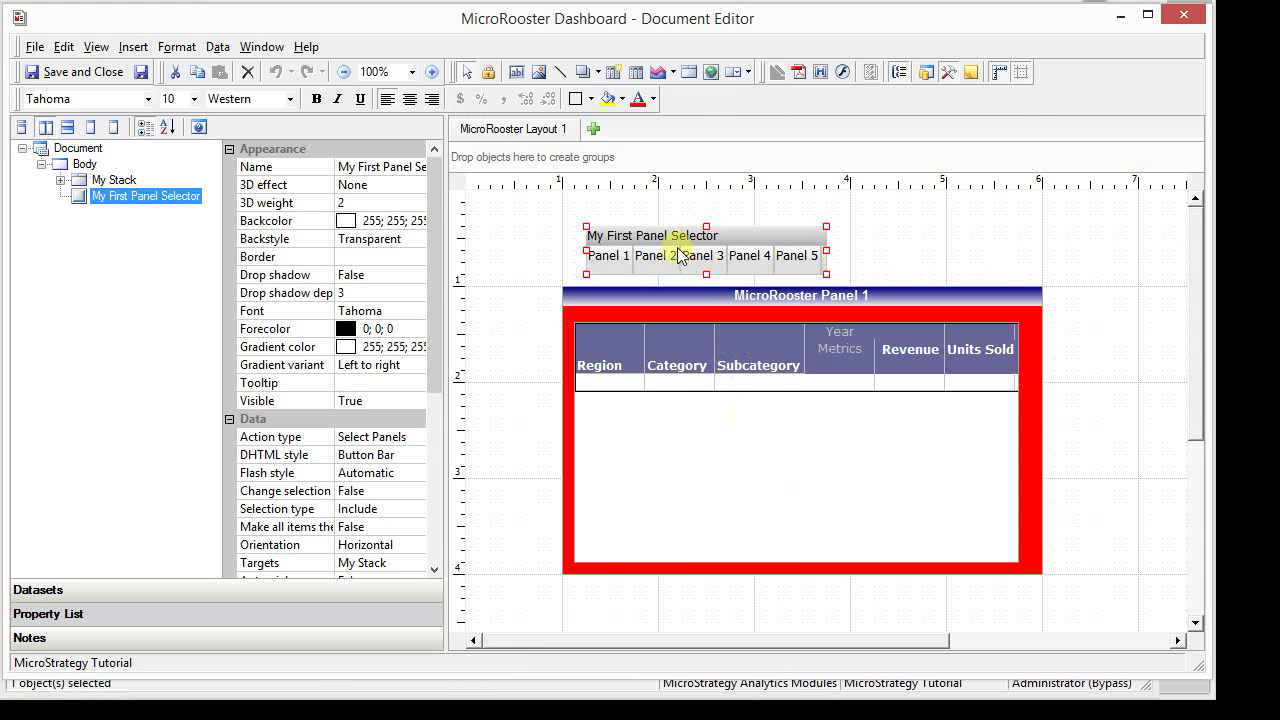
- Check My Stack's panel list without changes, then begin adding a new layout
{"action": "left_click", "coordinate": [687, 291]}
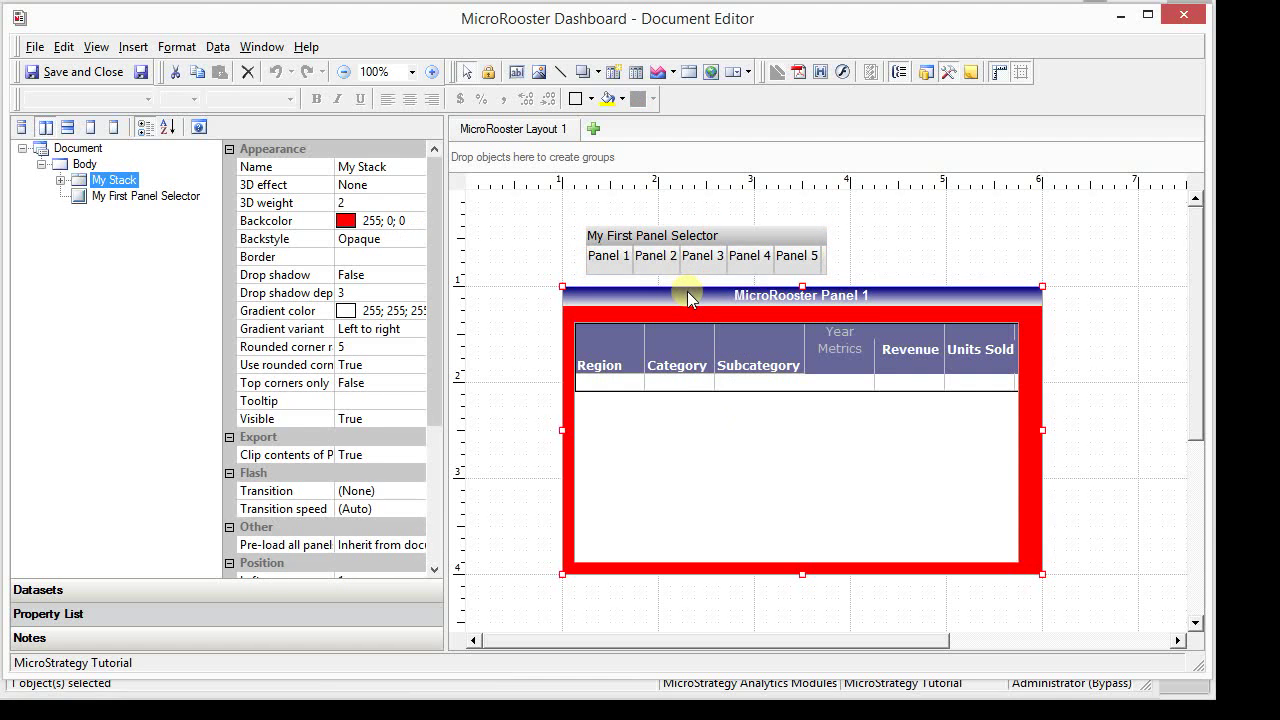
{"action": "right_click", "coordinate": [687, 291]}
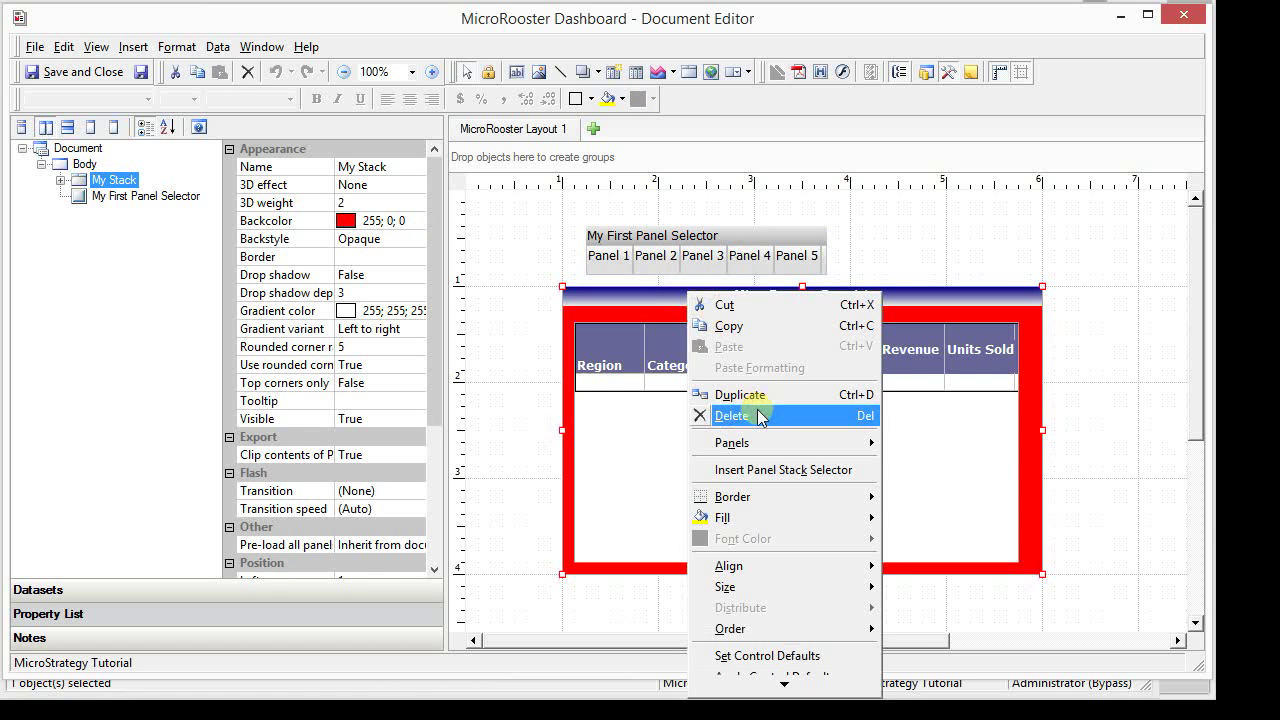
{"action": "mouse_move", "coordinate": [779, 442]}
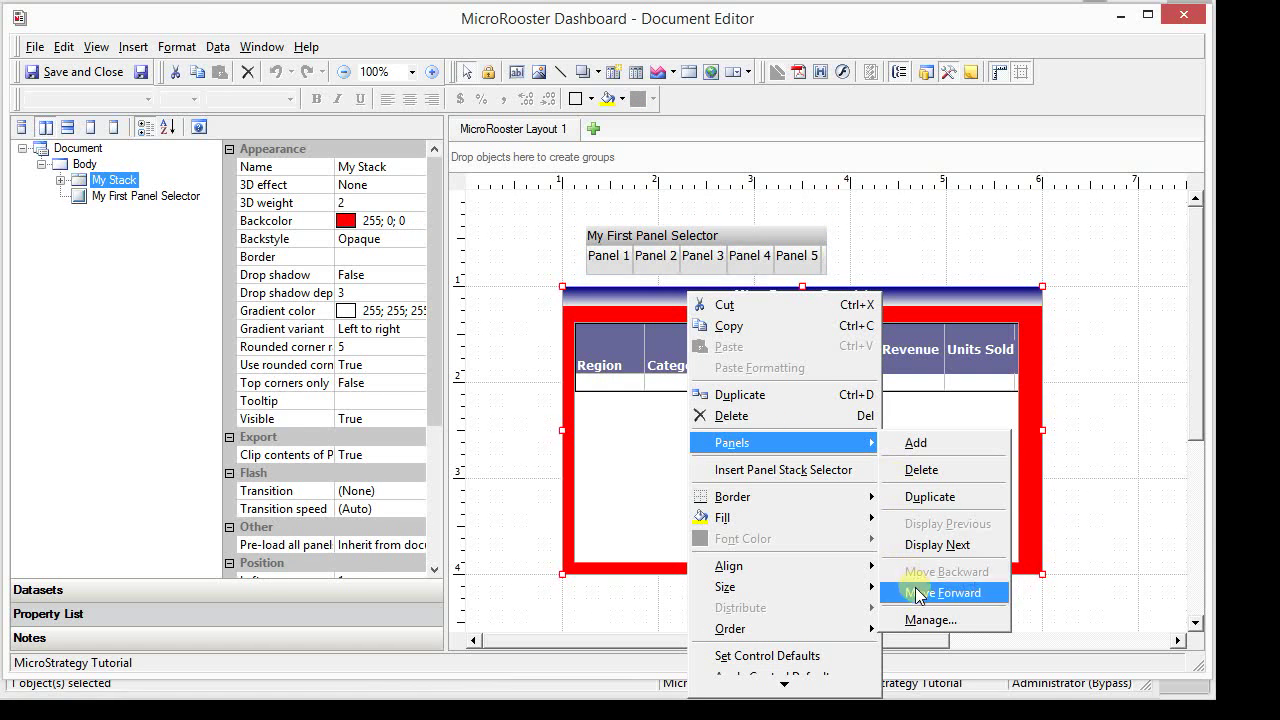
{"action": "left_click", "coordinate": [925, 619]}
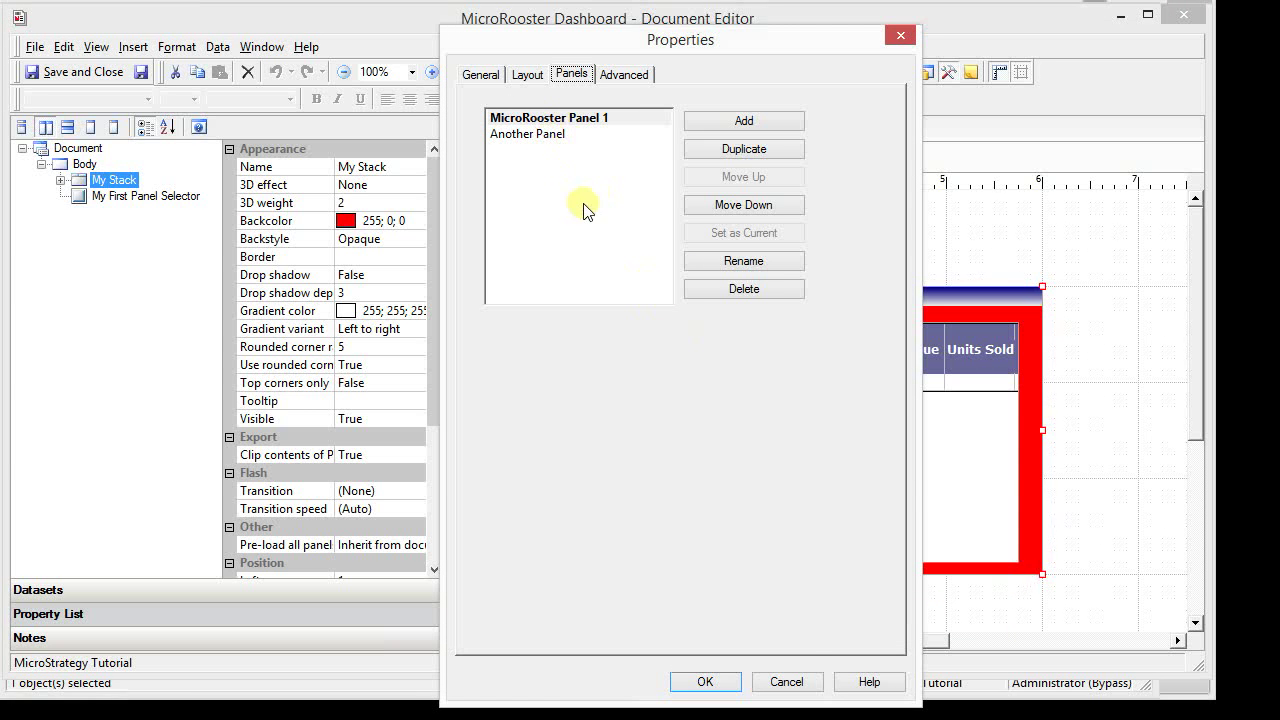
{"action": "left_click", "coordinate": [792, 681]}
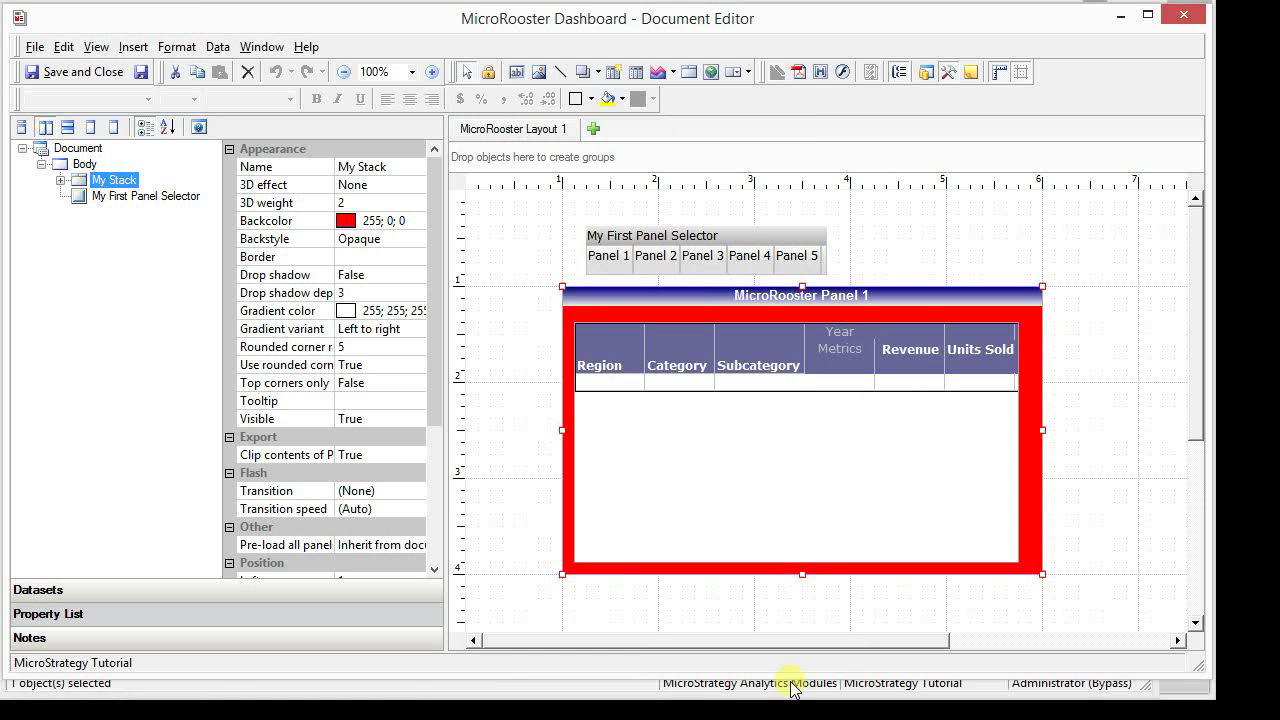
{"action": "left_click", "coordinate": [594, 128]}
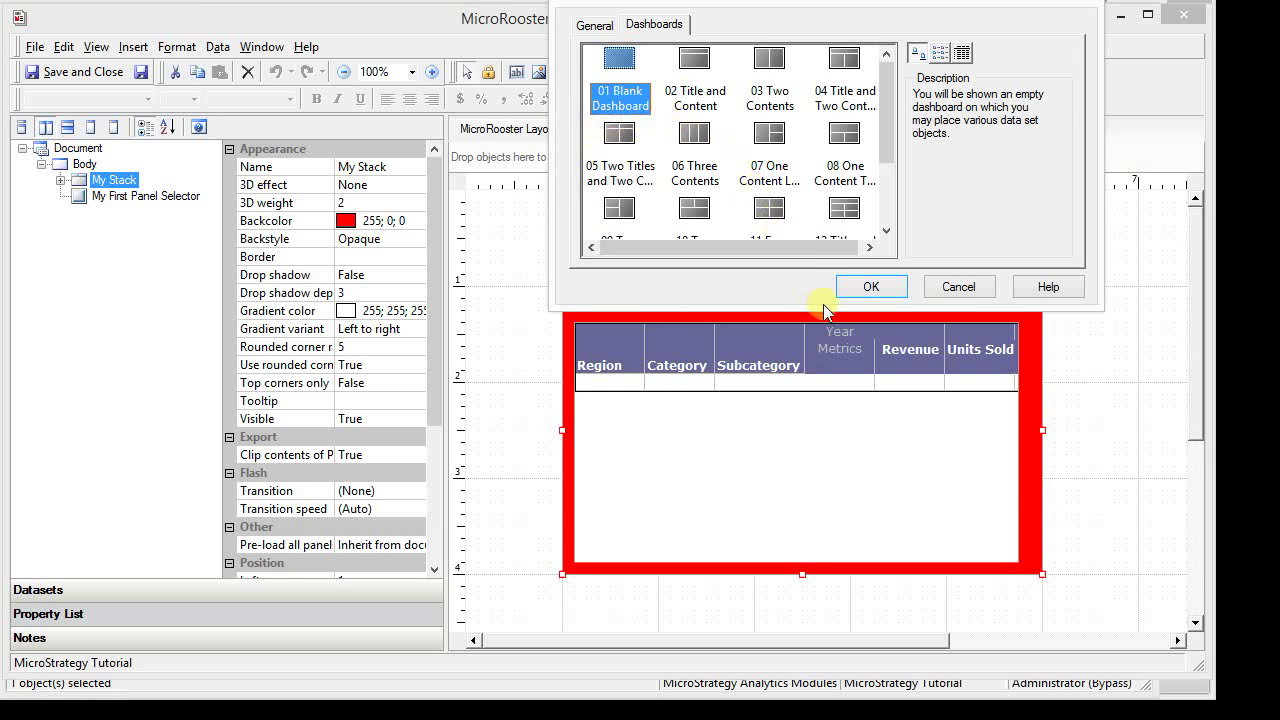
- Create Layout 2 from 01 Blank Dashboard and place the Sales by Region grid on it
{"action": "left_click", "coordinate": [860, 287]}
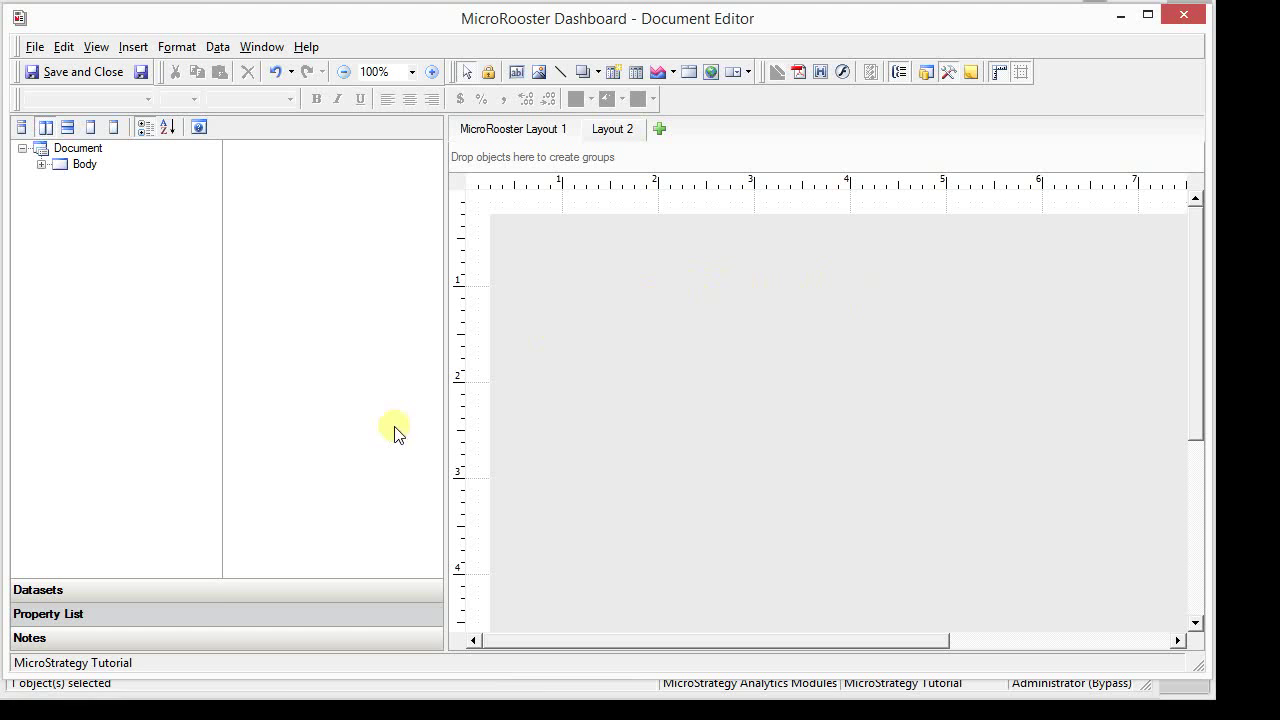
{"action": "left_click", "coordinate": [207, 588]}
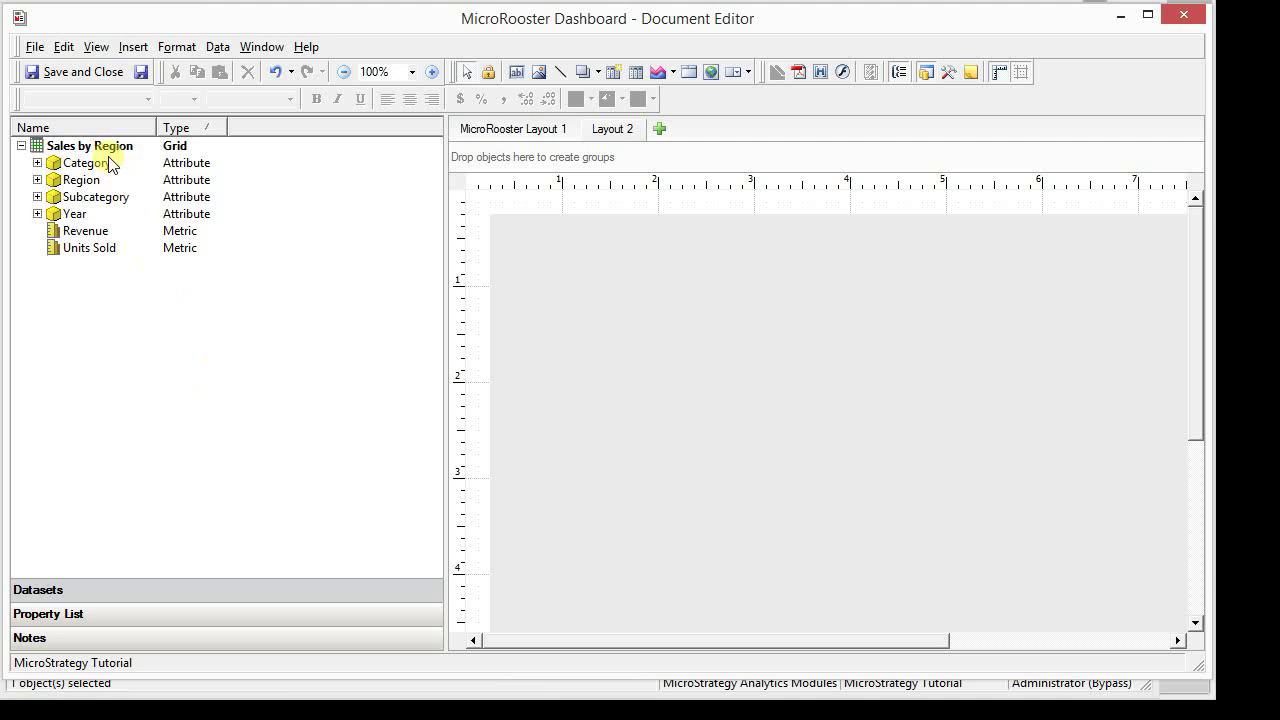
{"action": "left_click_drag", "start_coordinate": [100, 148], "coordinate": [684, 319]}
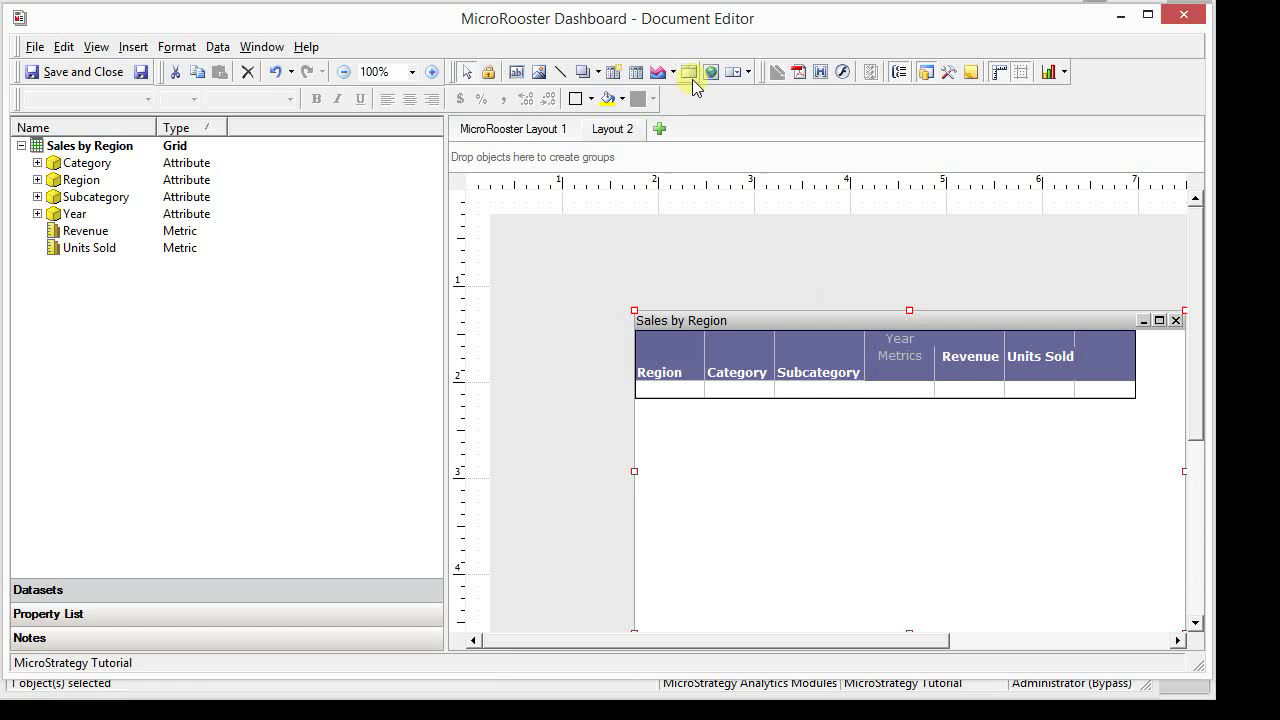
- Insert a selector above the grid and rename Selector1 to 'Attribute' in its properties
{"action": "left_click", "coordinate": [733, 74]}
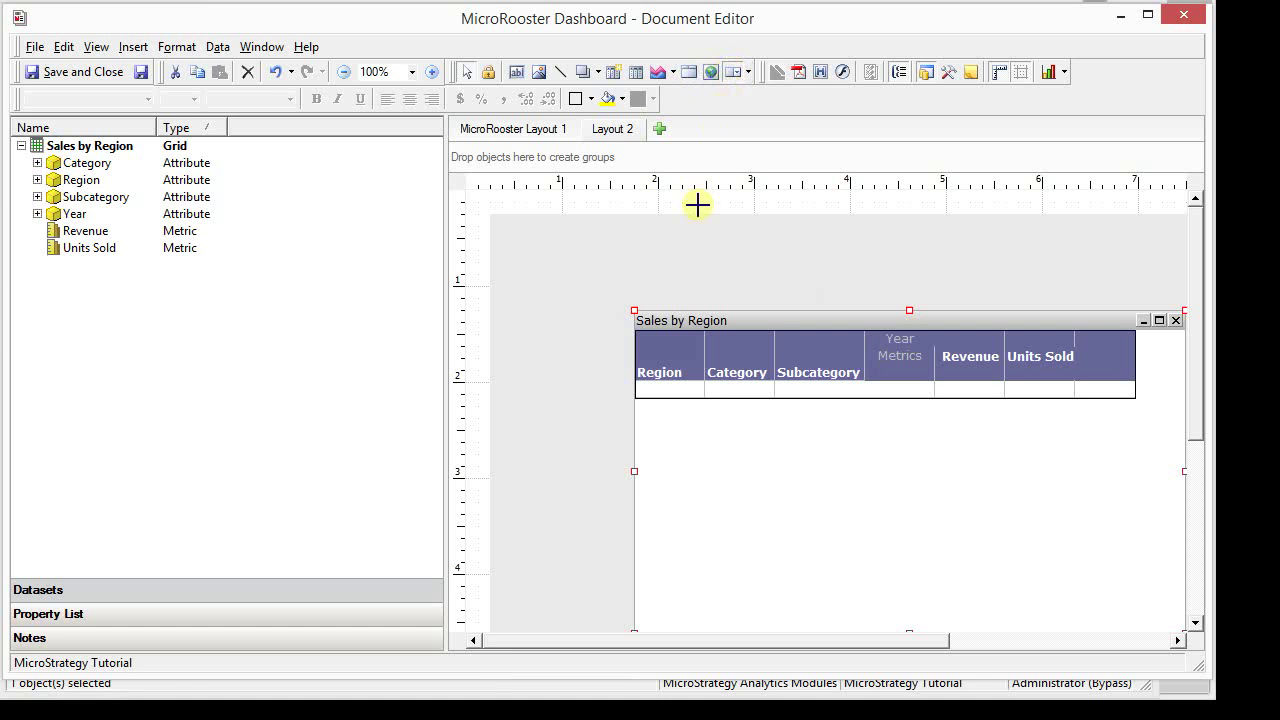
{"action": "left_click", "coordinate": [681, 237]}
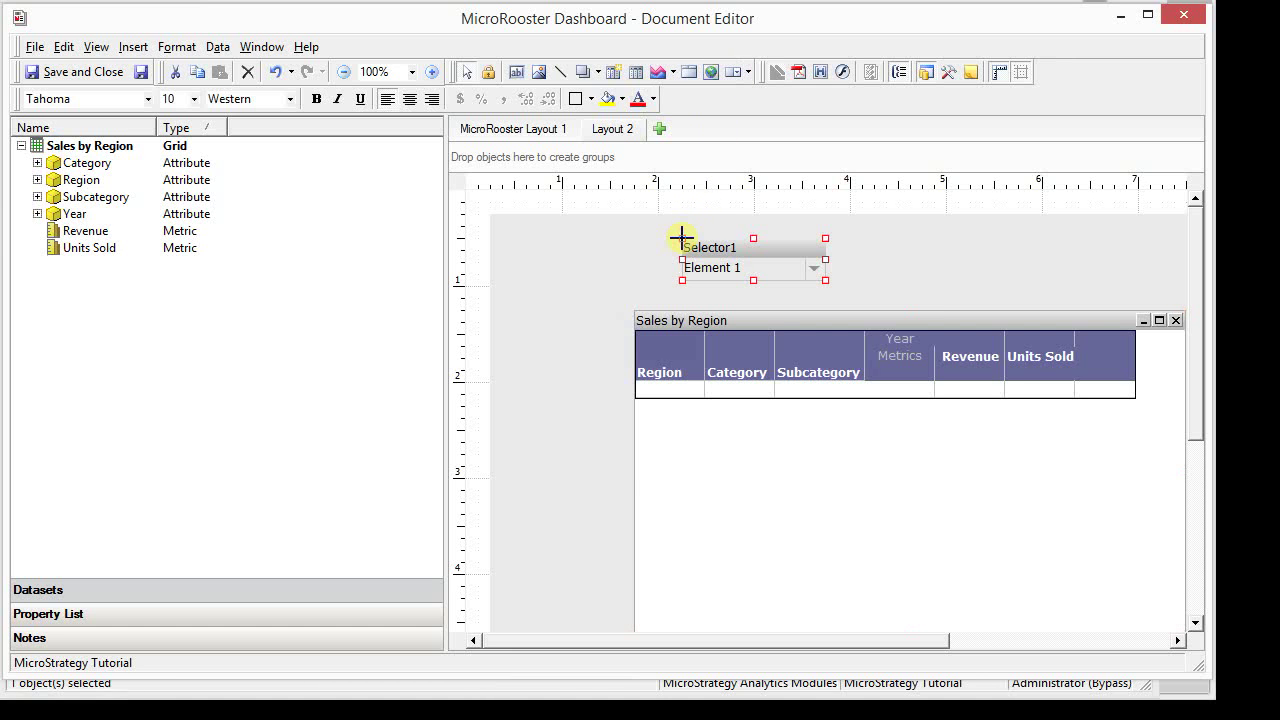
{"action": "right_click", "coordinate": [746, 250]}
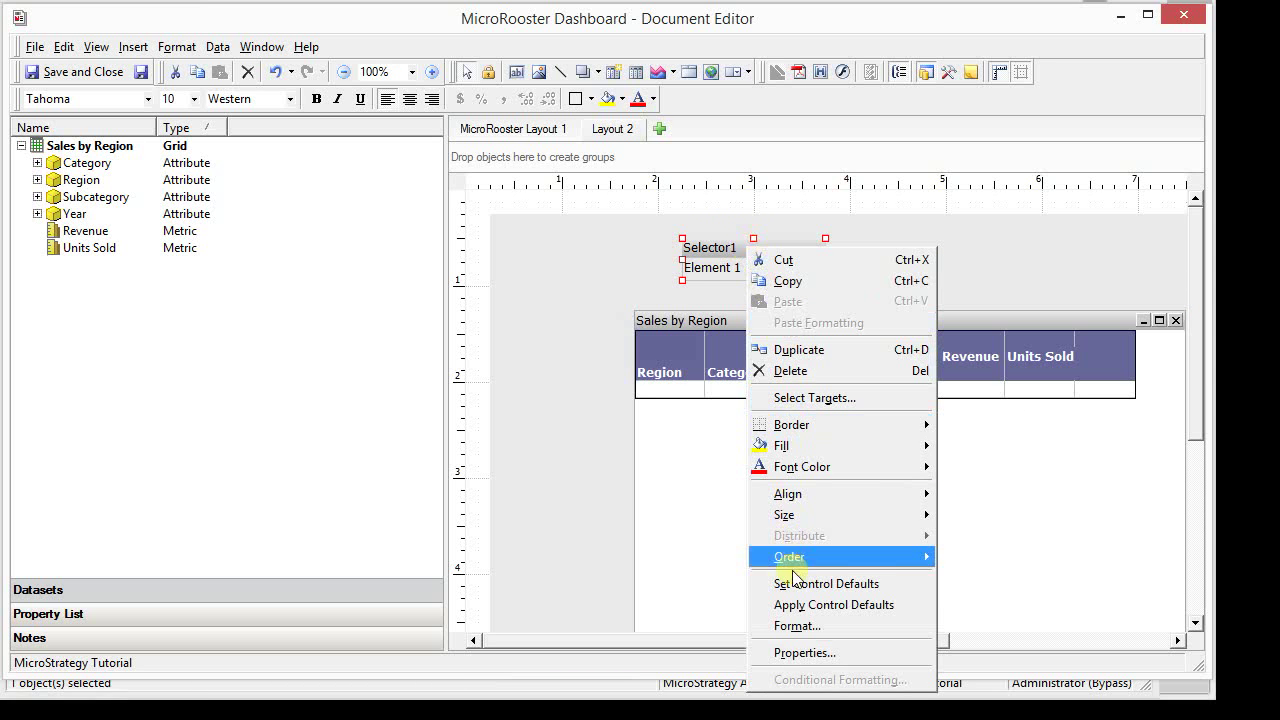
{"action": "left_click", "coordinate": [800, 652]}
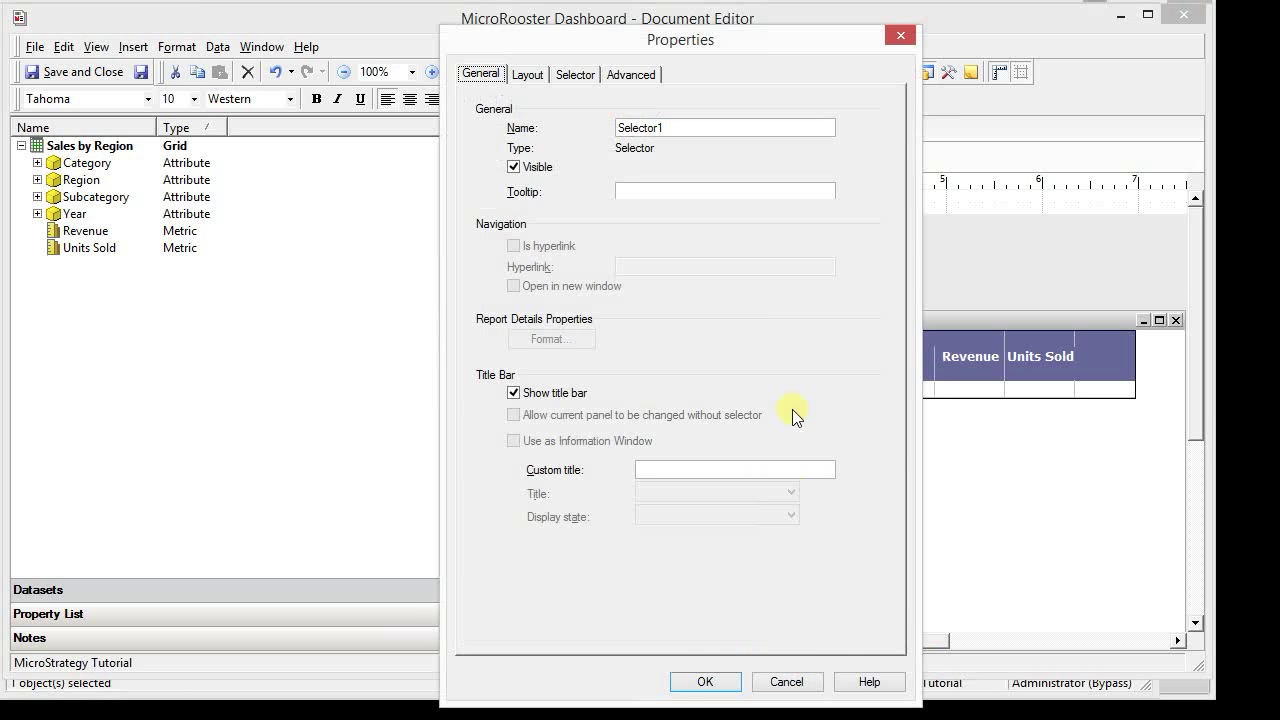
{"action": "double_click", "coordinate": [667, 131]}
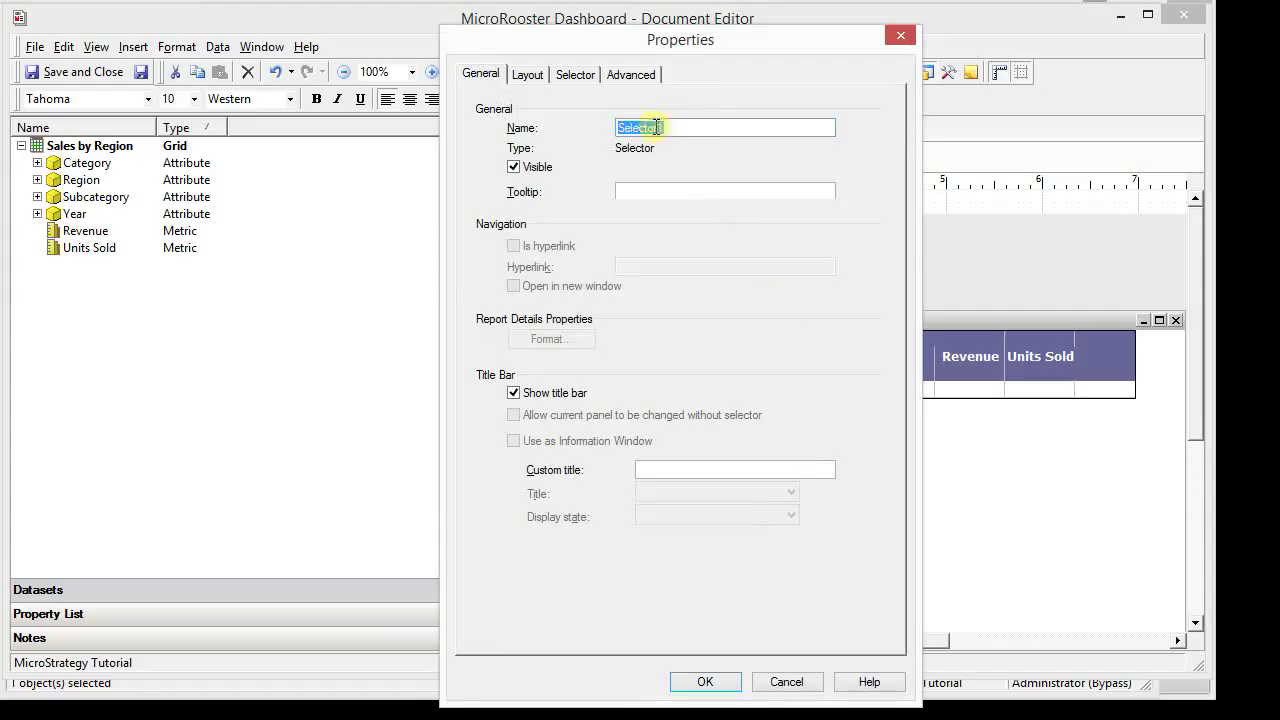
{"action": "left_click_drag", "start_coordinate": [677, 136], "coordinate": [693, 136]}
{"action": "type", "text": "Att"}
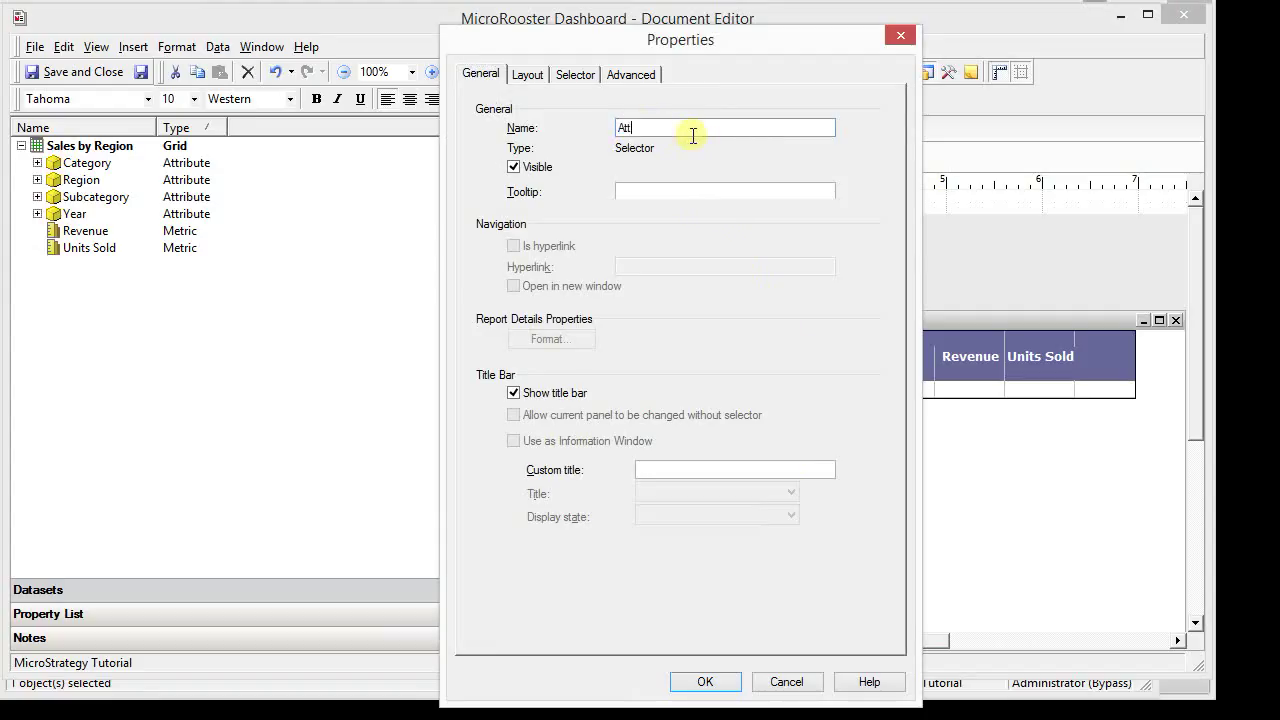
{"action": "type", "text": "ribute - Year"}
- Set the selector's source to Year with Select attribute element, aliasing the All option 'All Years'
{"action": "left_click", "coordinate": [576, 75]}
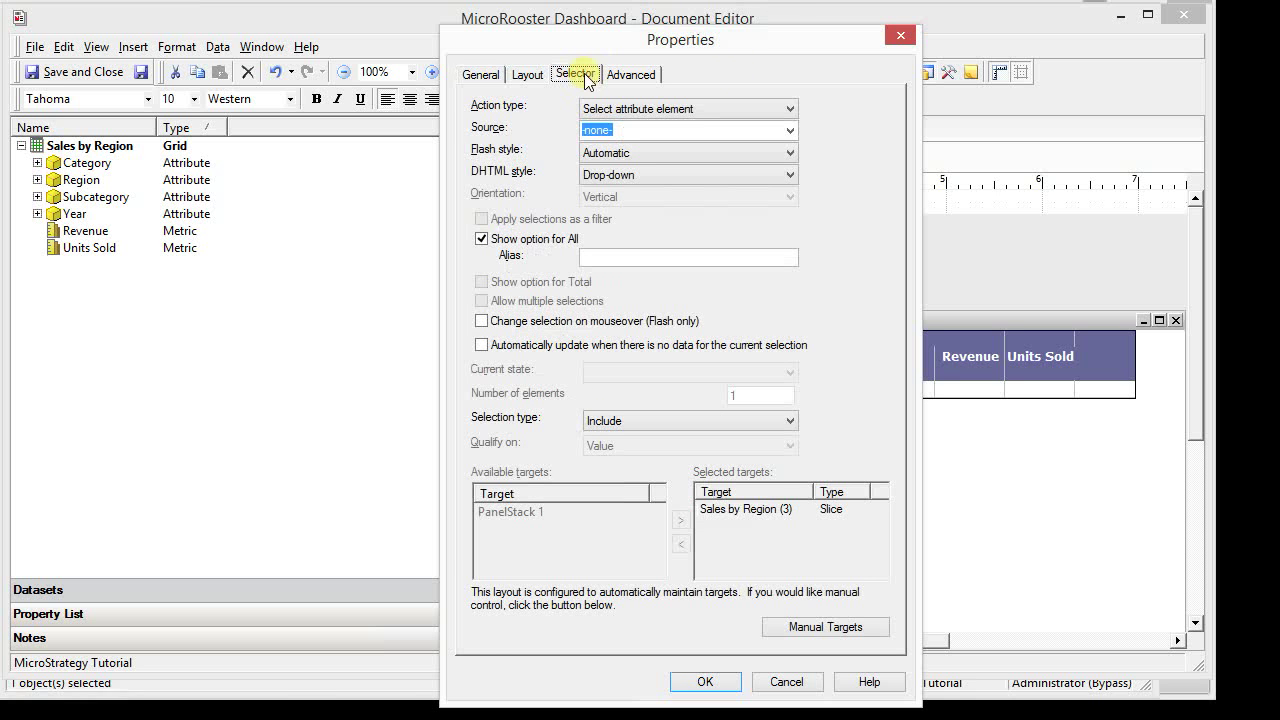
{"action": "left_click", "coordinate": [621, 109]}
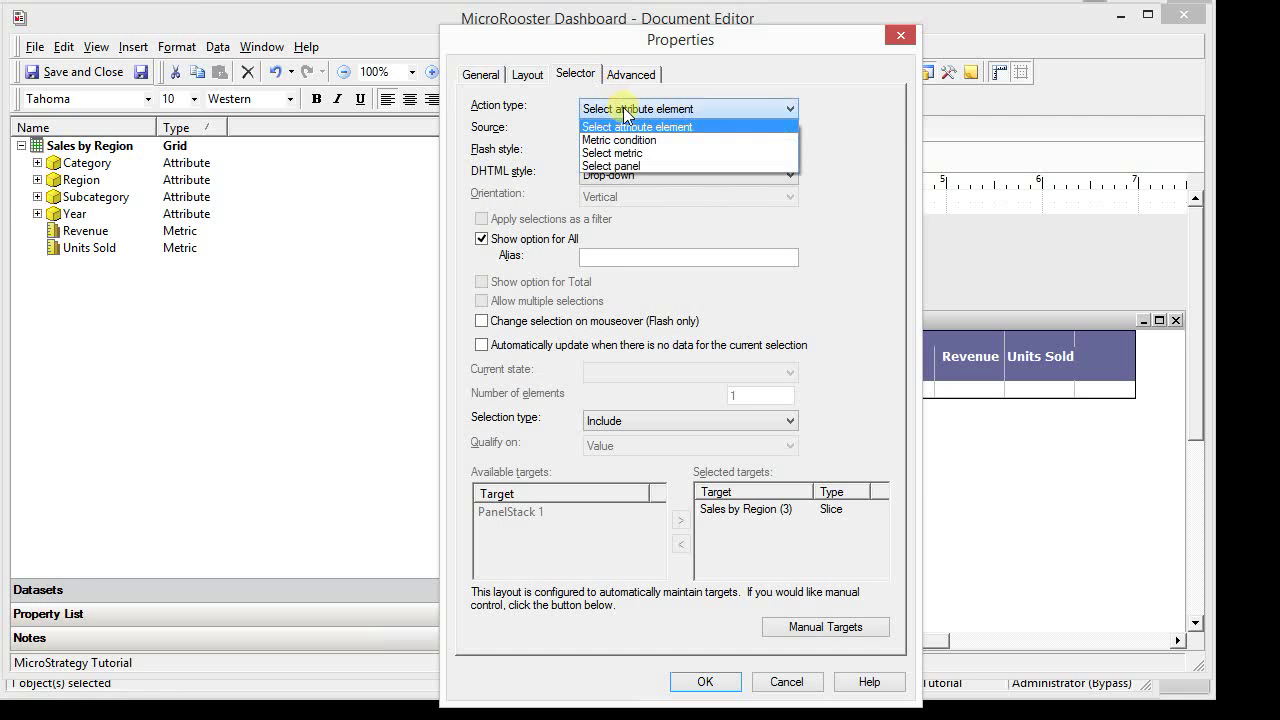
{"action": "left_click", "coordinate": [624, 110]}
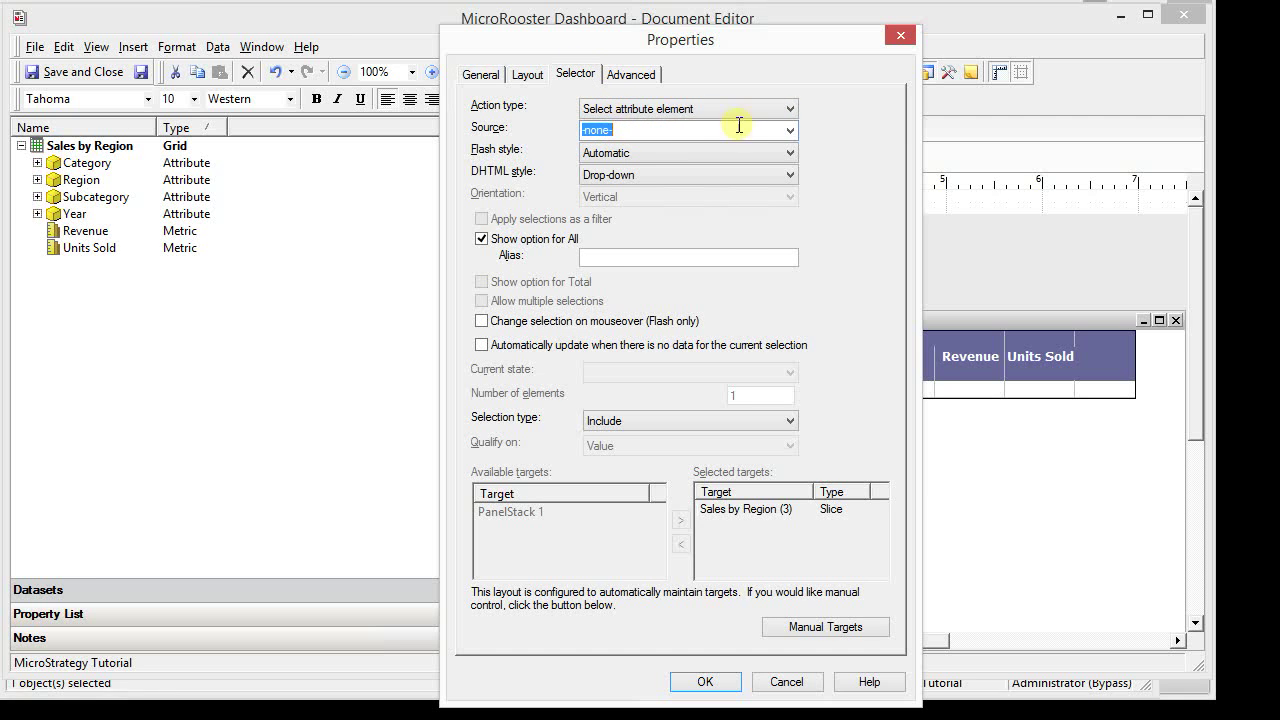
{"action": "left_click", "coordinate": [790, 131]}
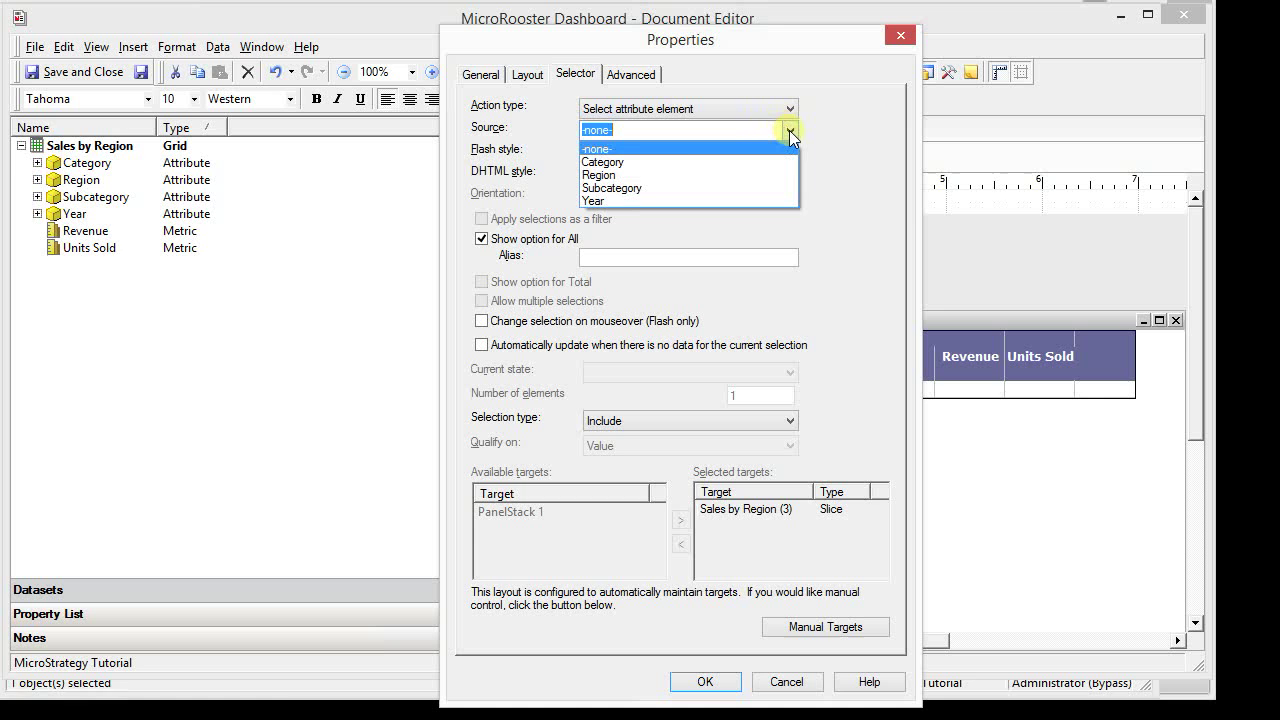
{"action": "left_click", "coordinate": [632, 201]}
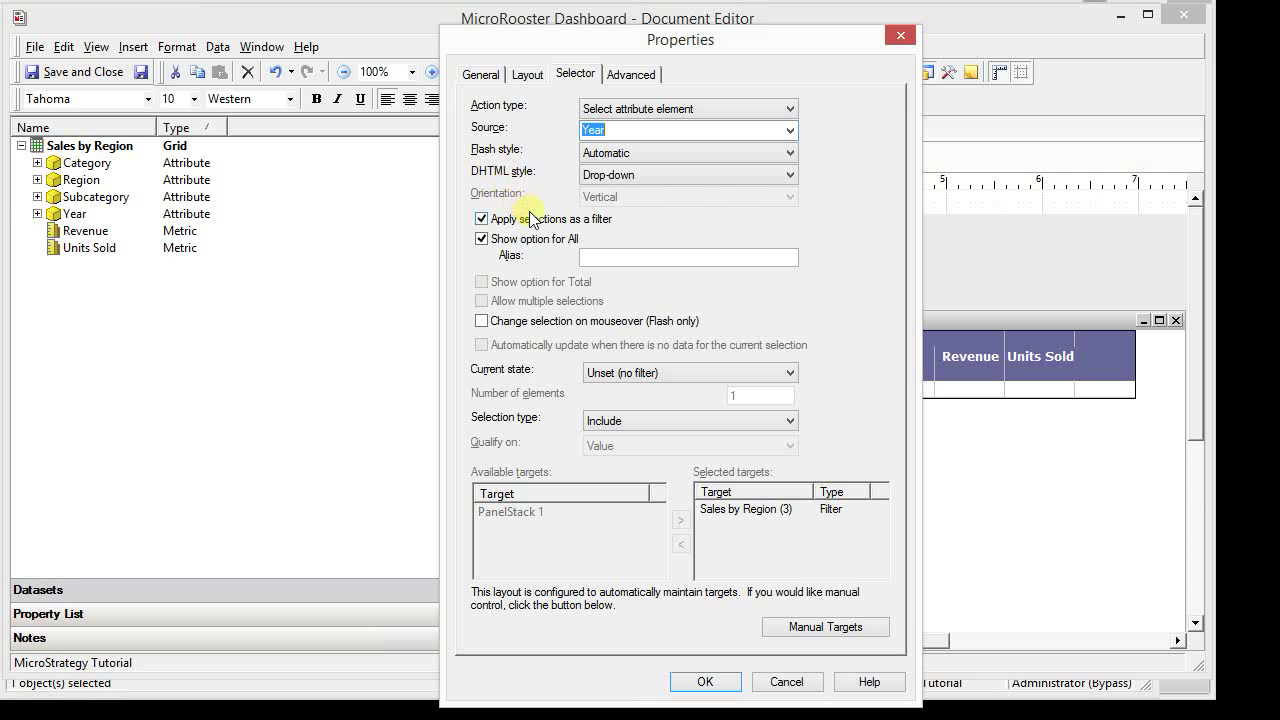
{"action": "left_click", "coordinate": [587, 257]}
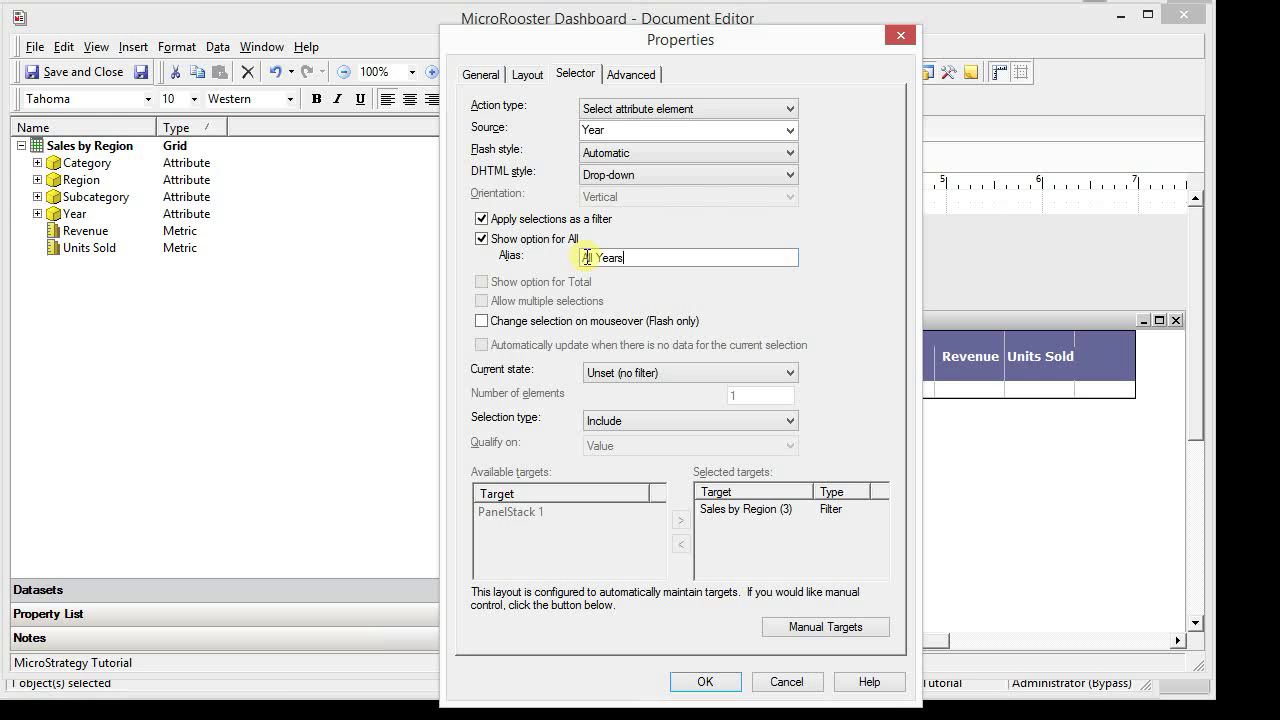
{"action": "left_click", "coordinate": [595, 372]}
{"action": "left_click", "coordinate": [597, 373]}
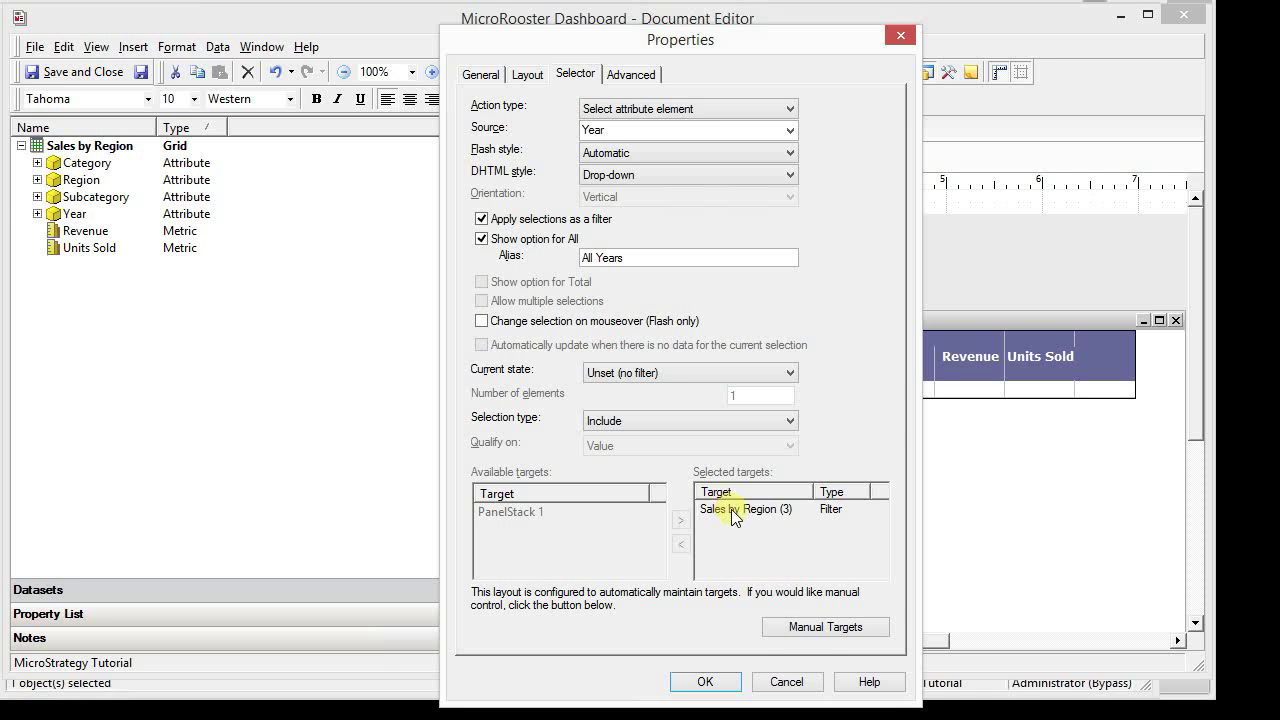
- Switch to manual targets and keep Sales by Region as a Filter target
{"action": "left_click", "coordinate": [793, 627]}
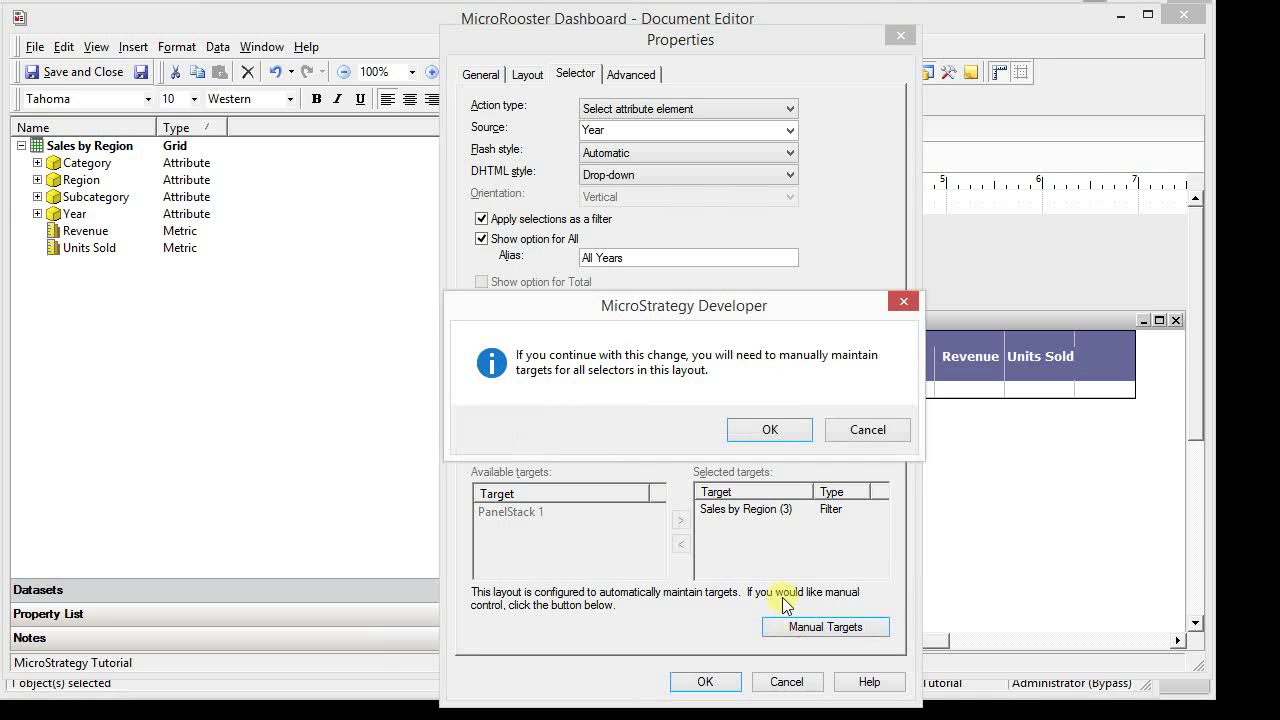
{"action": "left_click", "coordinate": [770, 431]}
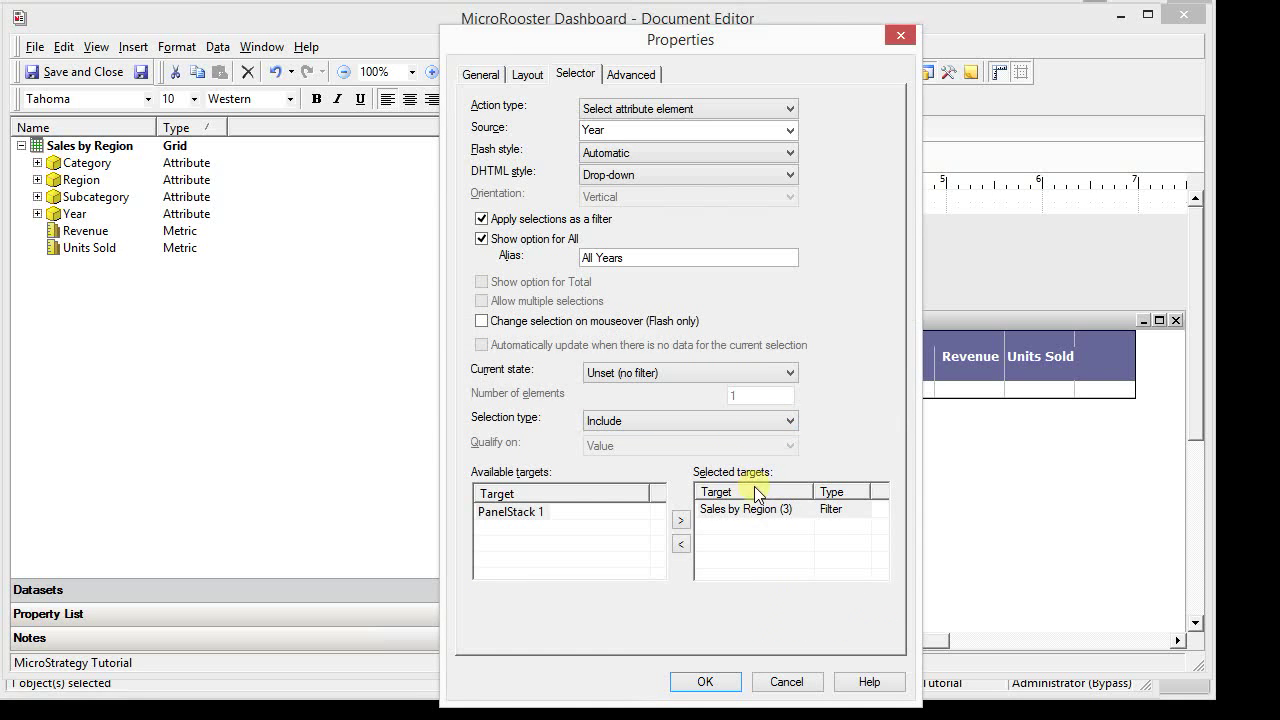
{"action": "left_click", "coordinate": [711, 511]}
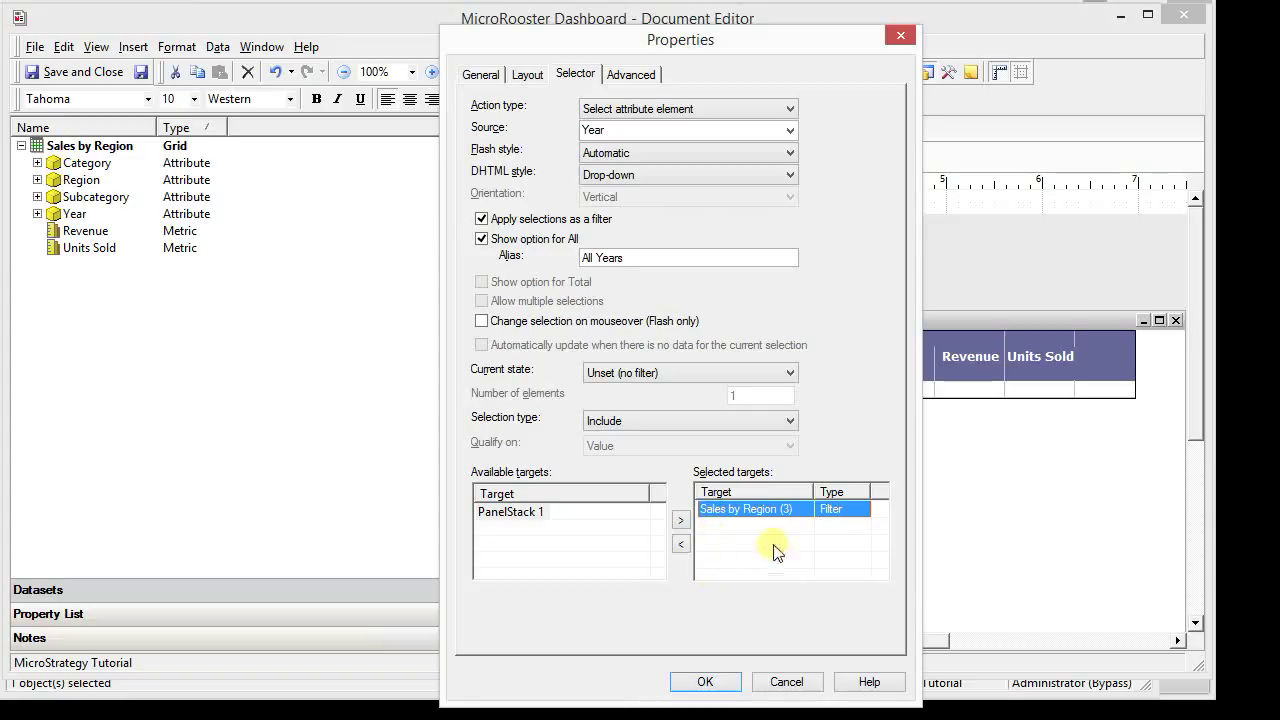
{"action": "left_click", "coordinate": [832, 514]}
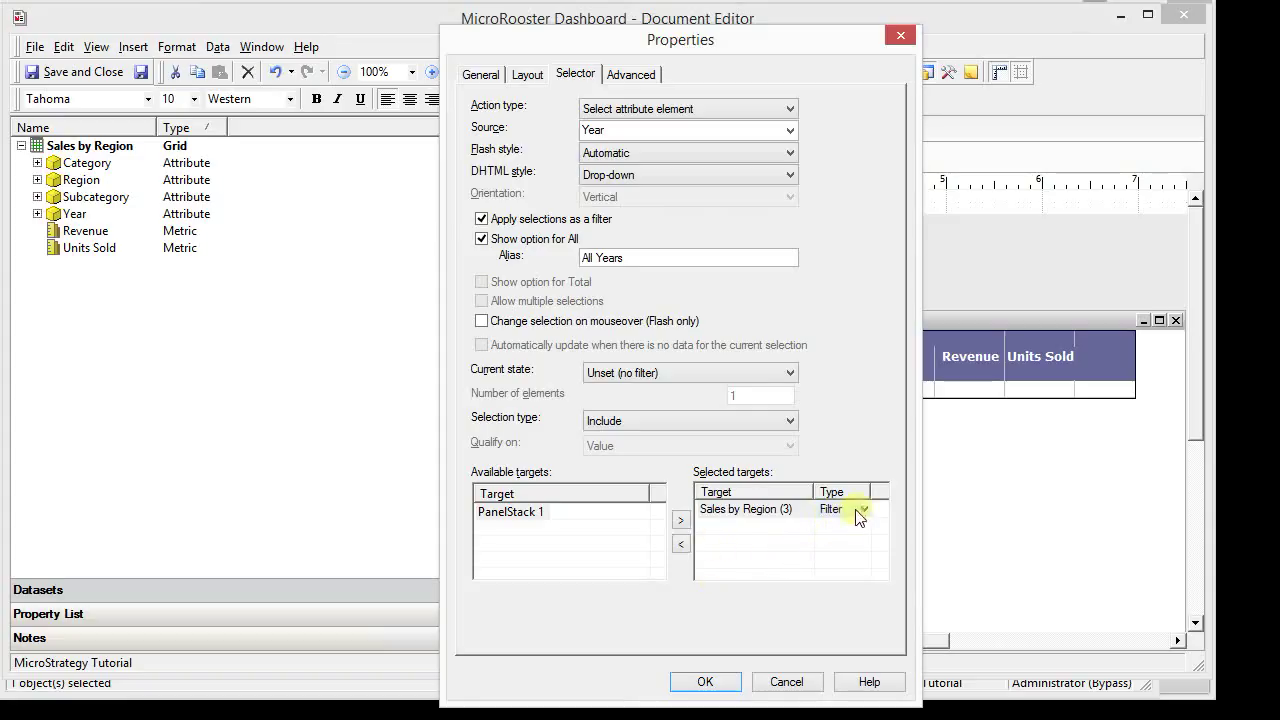
{"action": "left_click", "coordinate": [866, 510]}
{"action": "left_click", "coordinate": [866, 509]}
- Make the Year selector slice instead of filter, add a Total option, and apply
{"action": "left_click", "coordinate": [481, 219]}
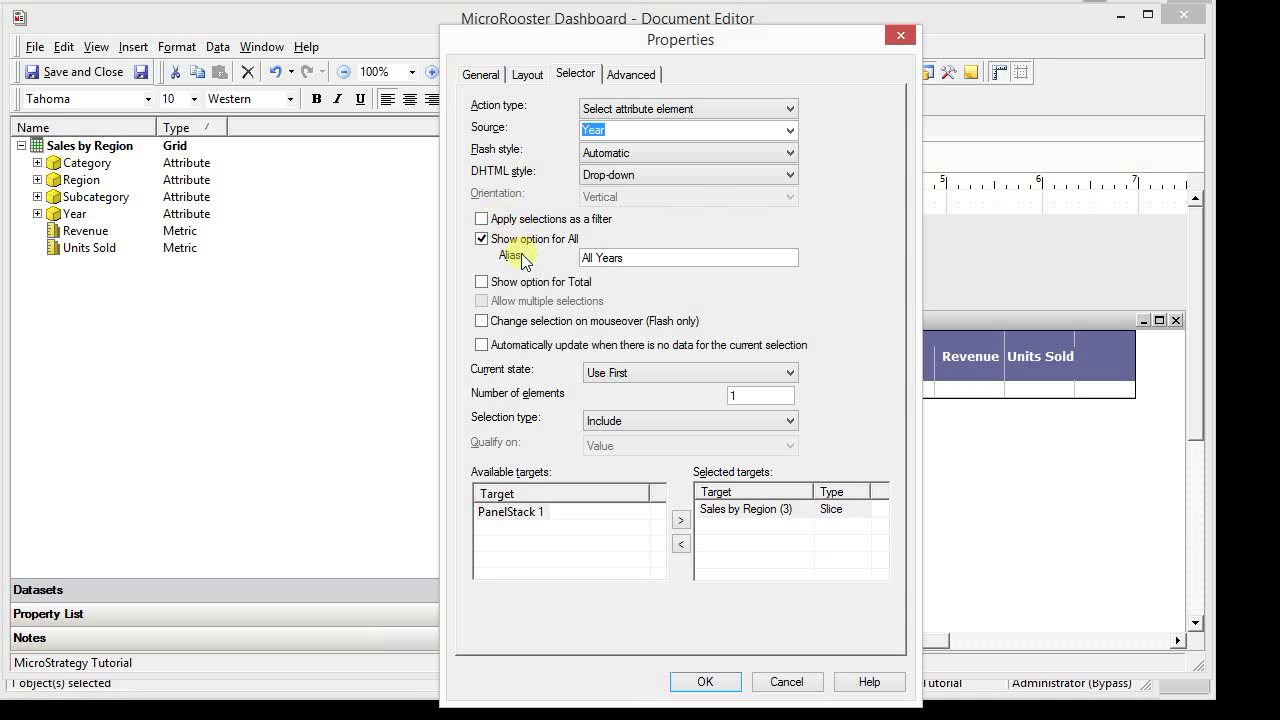
{"action": "left_click", "coordinate": [482, 282]}
{"action": "left_click", "coordinate": [705, 677]}
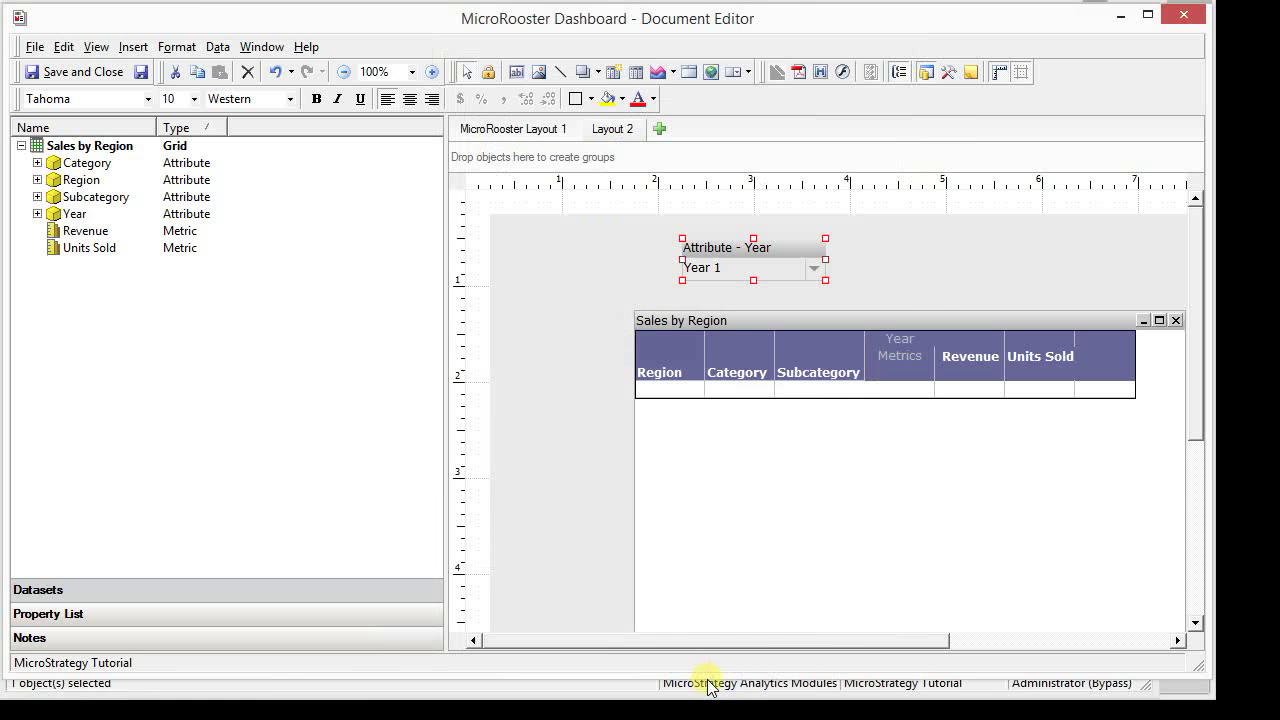
{"action": "left_click", "coordinate": [587, 422]}
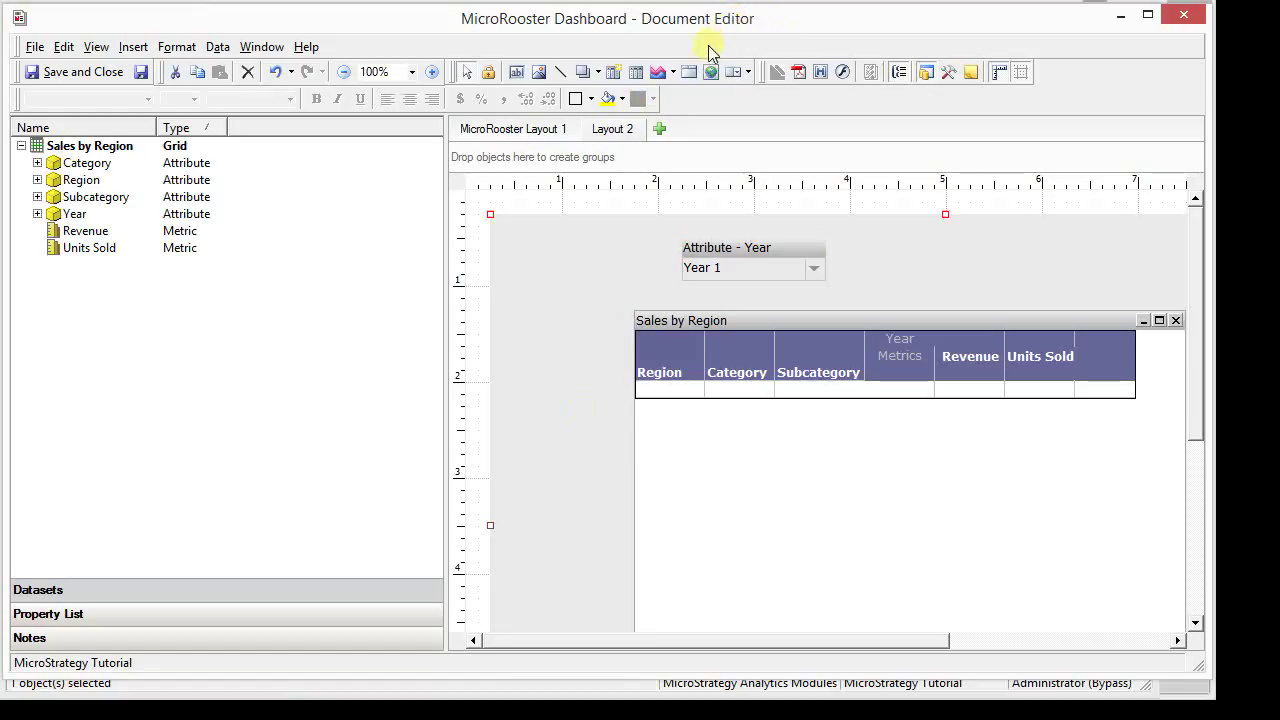
{"action": "left_click", "coordinate": [731, 73]}
- Draw a second selector left of the grid and rename it Metric Filter
{"action": "mouse_move", "coordinate": [503, 321]}
{"action": "left_mouse_down"}
{"action": "mouse_move", "coordinate": [567, 391]}
{"action": "mouse_move", "coordinate": [613, 486]}
{"action": "left_mouse_up"}
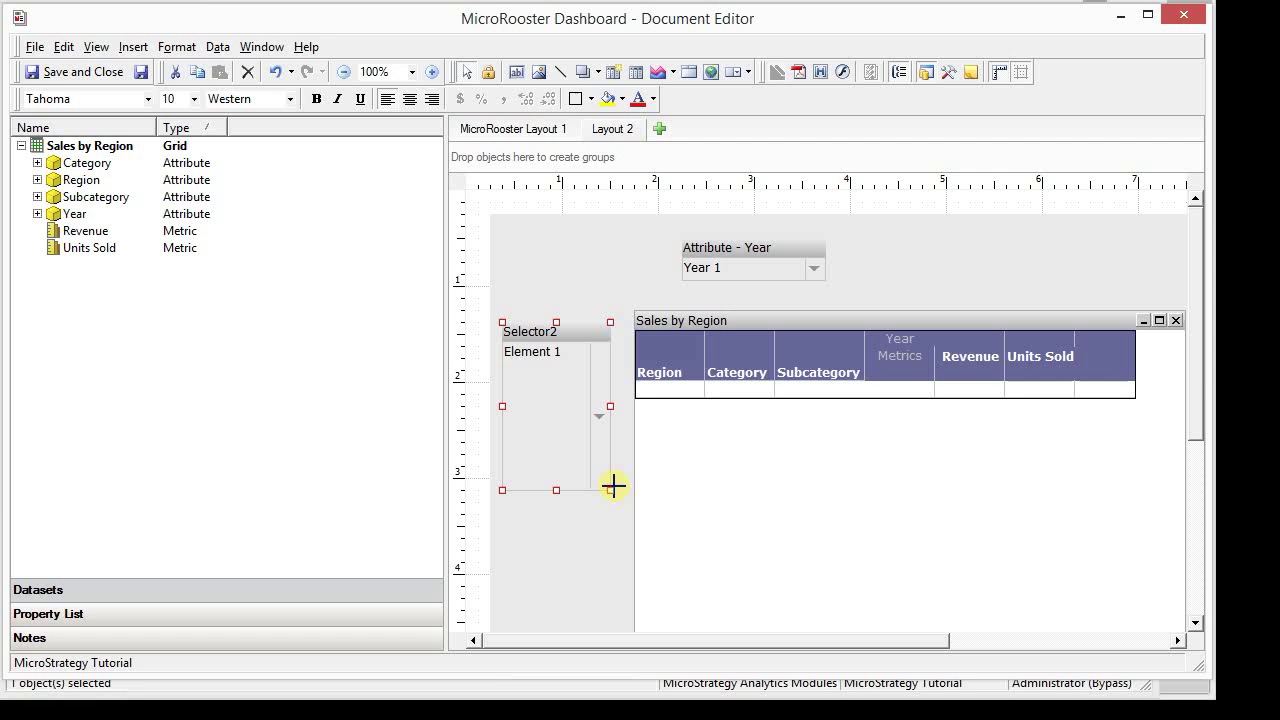
{"action": "right_click", "coordinate": [558, 408]}
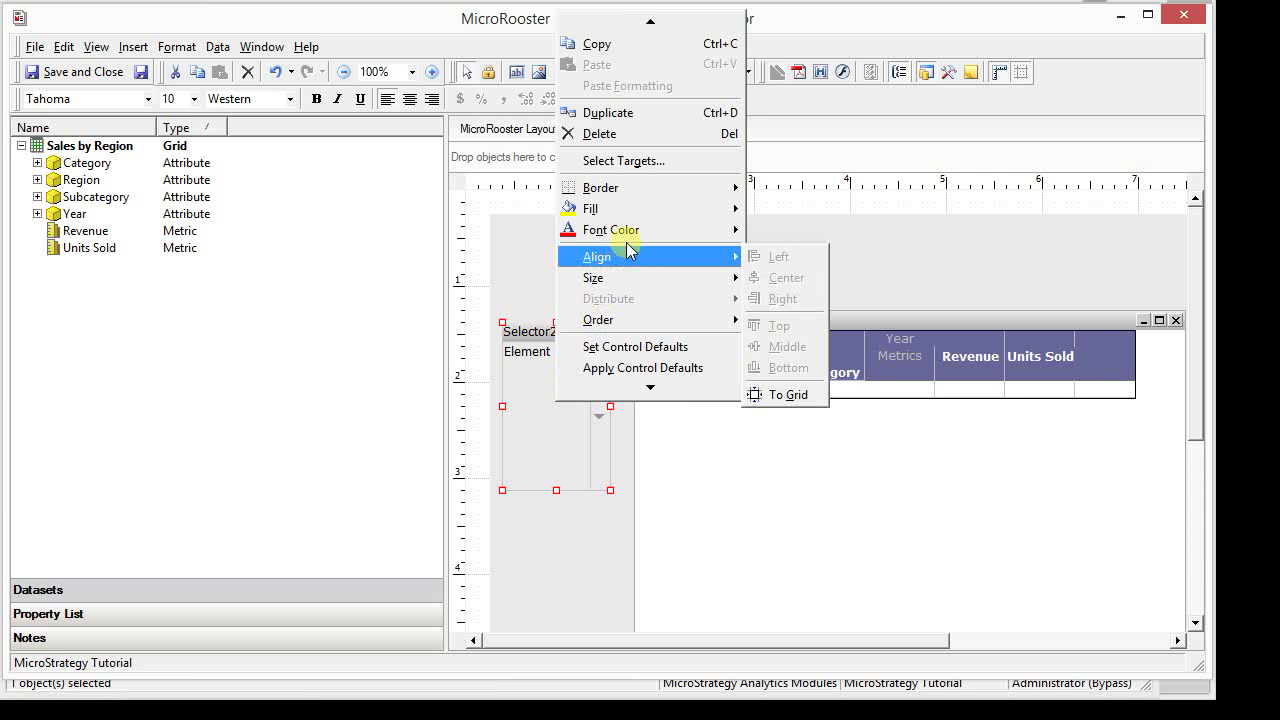
{"action": "mouse_move", "coordinate": [656, 390]}
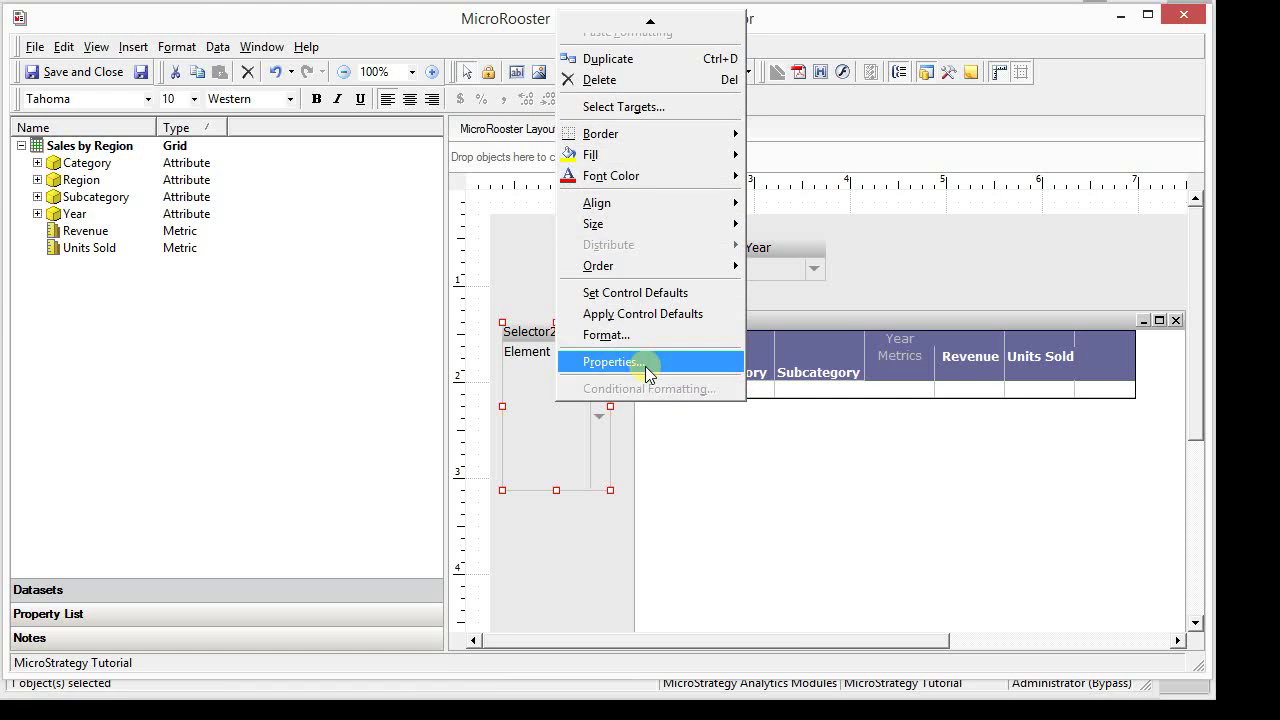
{"action": "left_click", "coordinate": [572, 362]}
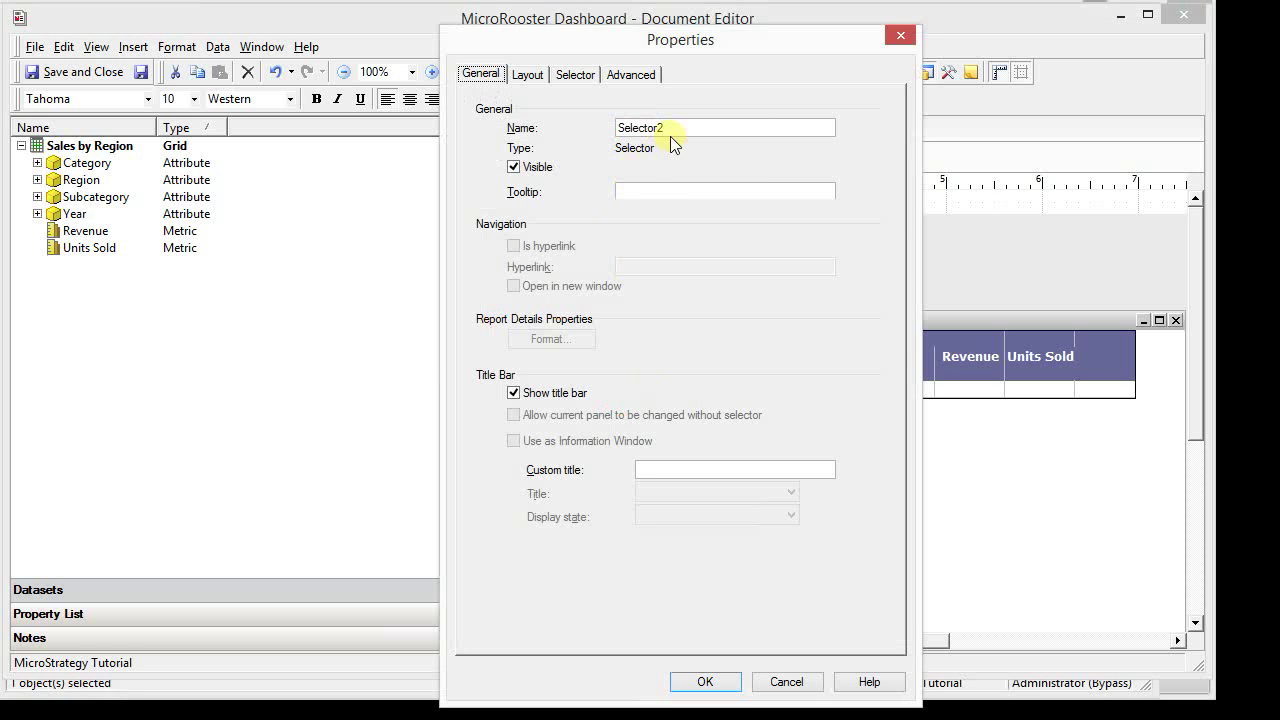
{"action": "double_click", "coordinate": [672, 133]}
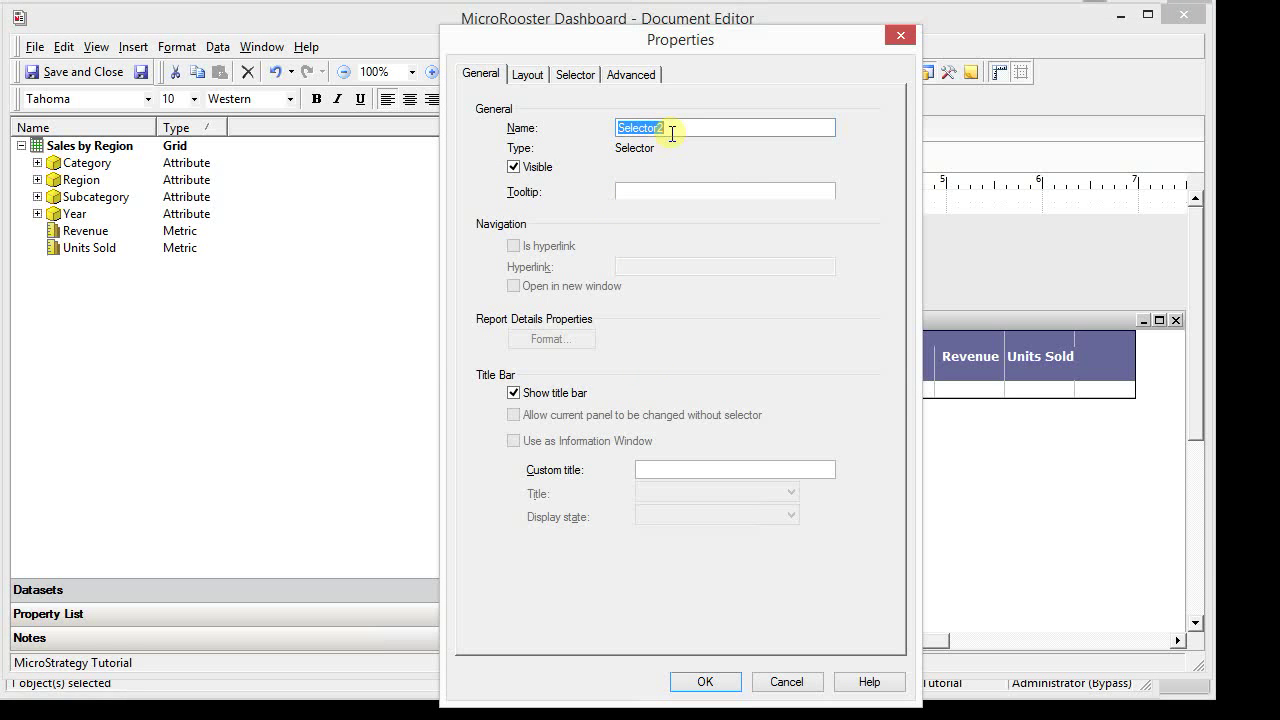
{"action": "type", "text": "Metric Filter"}
- Make it a Metric condition selector based on Revenue
{"action": "left_click", "coordinate": [595, 76]}
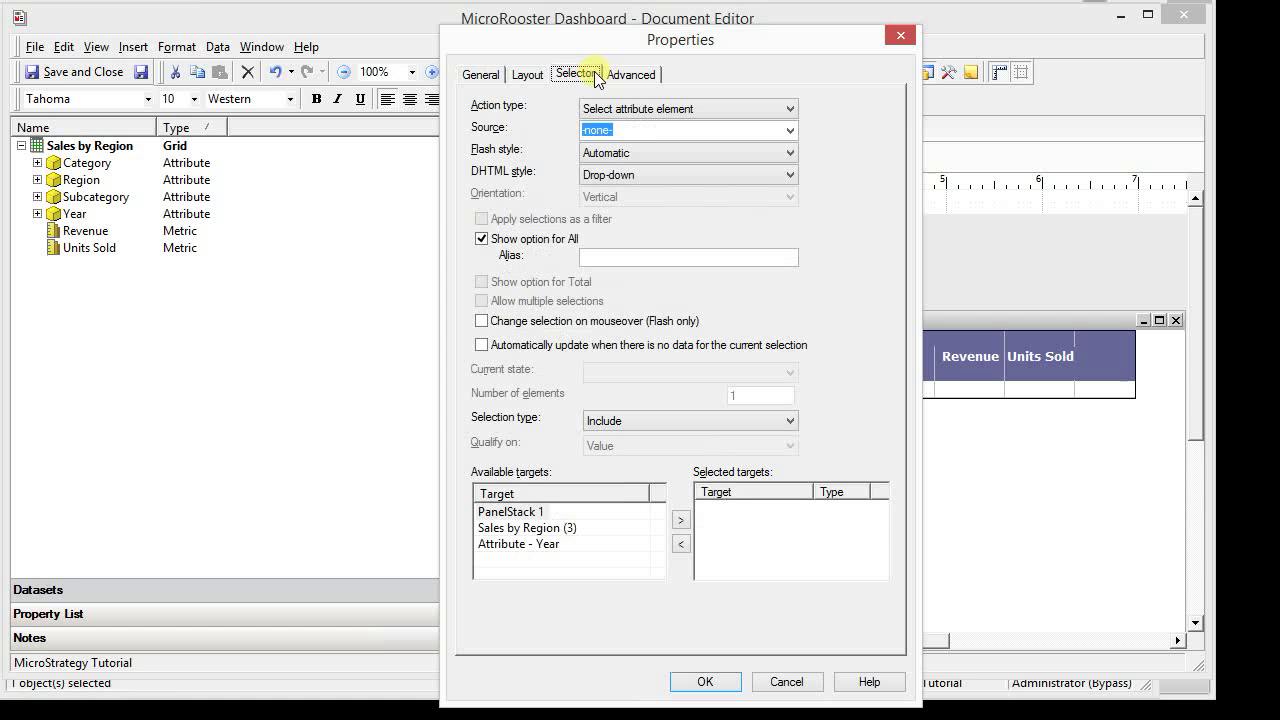
{"action": "left_click", "coordinate": [617, 108]}
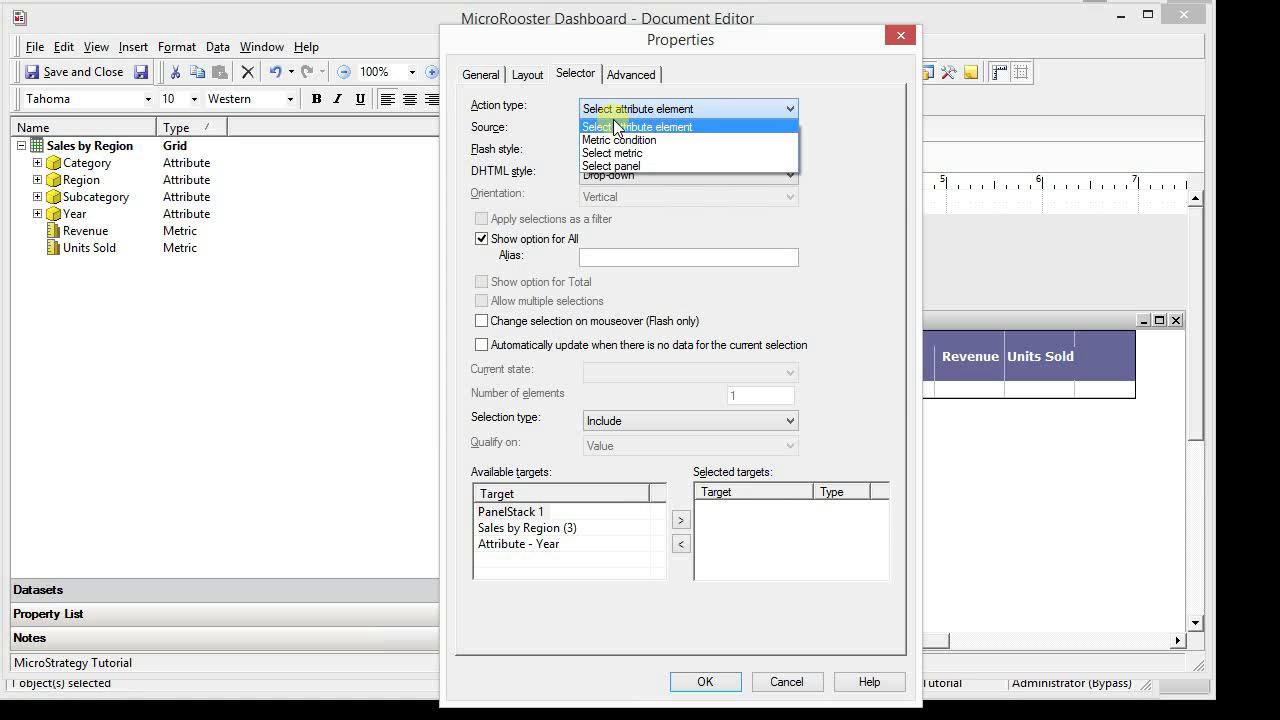
{"action": "left_click", "coordinate": [620, 140]}
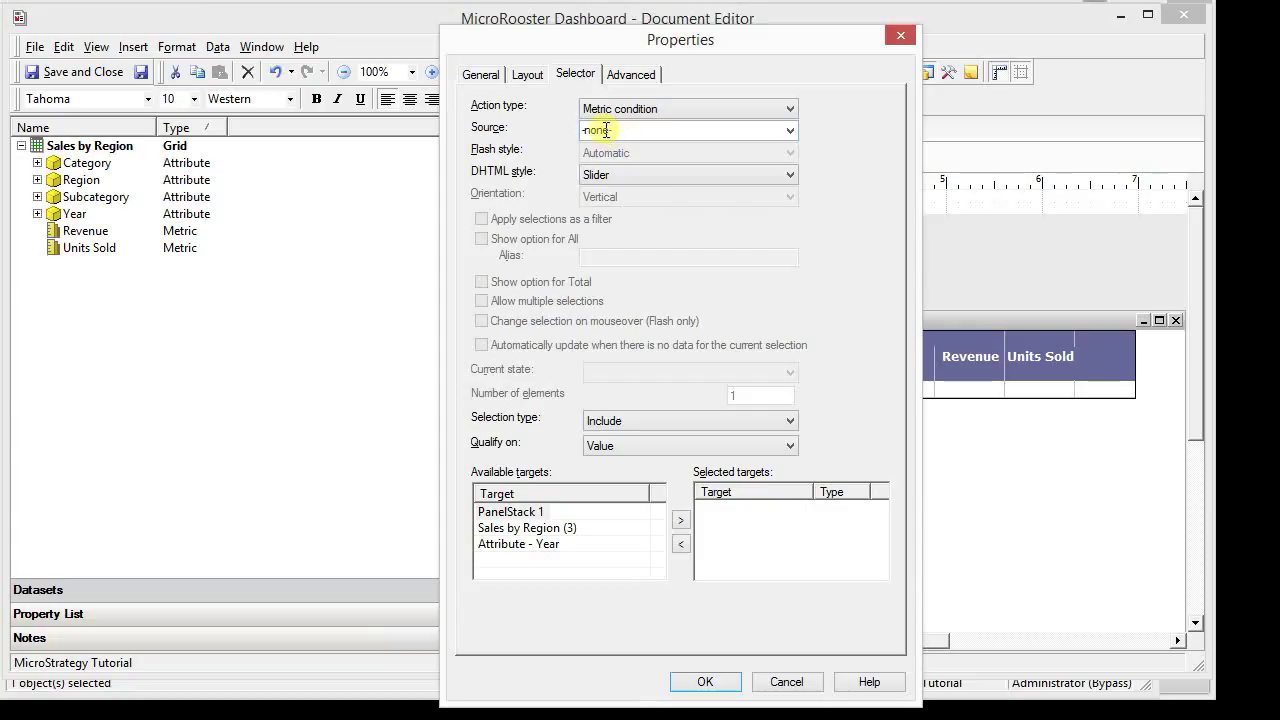
{"action": "left_click", "coordinate": [605, 130]}
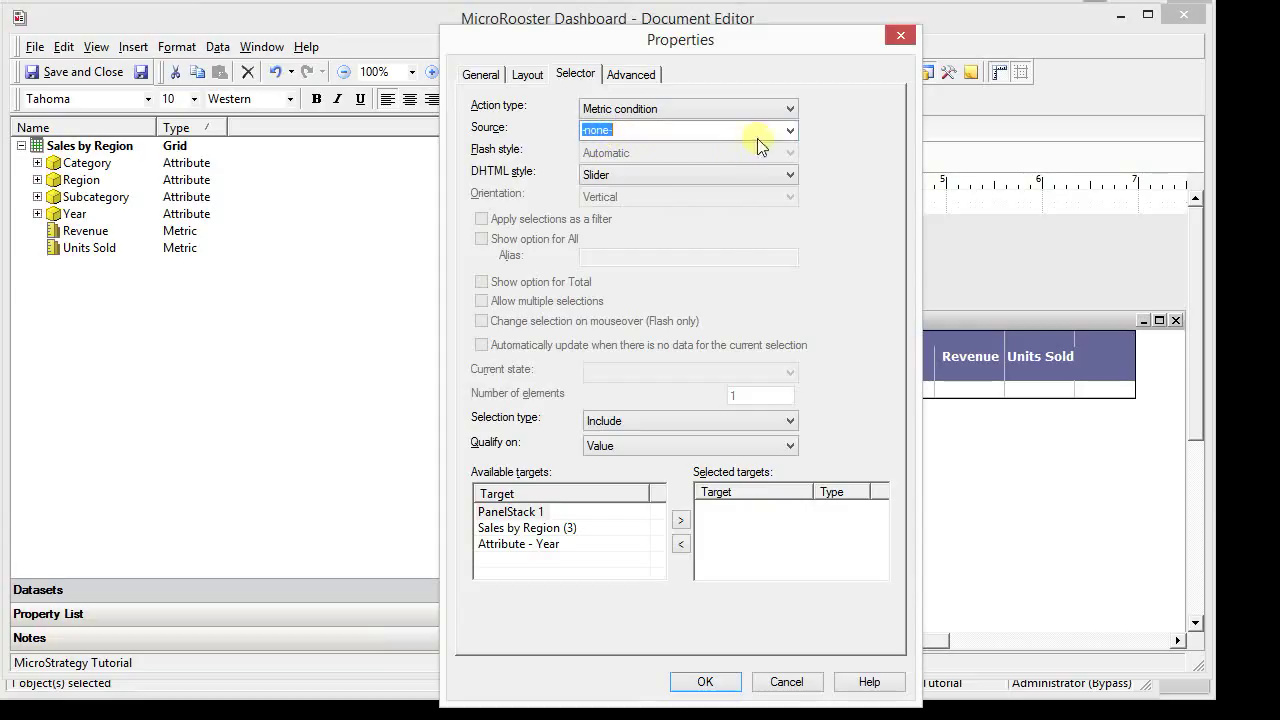
{"action": "left_click", "coordinate": [788, 131]}
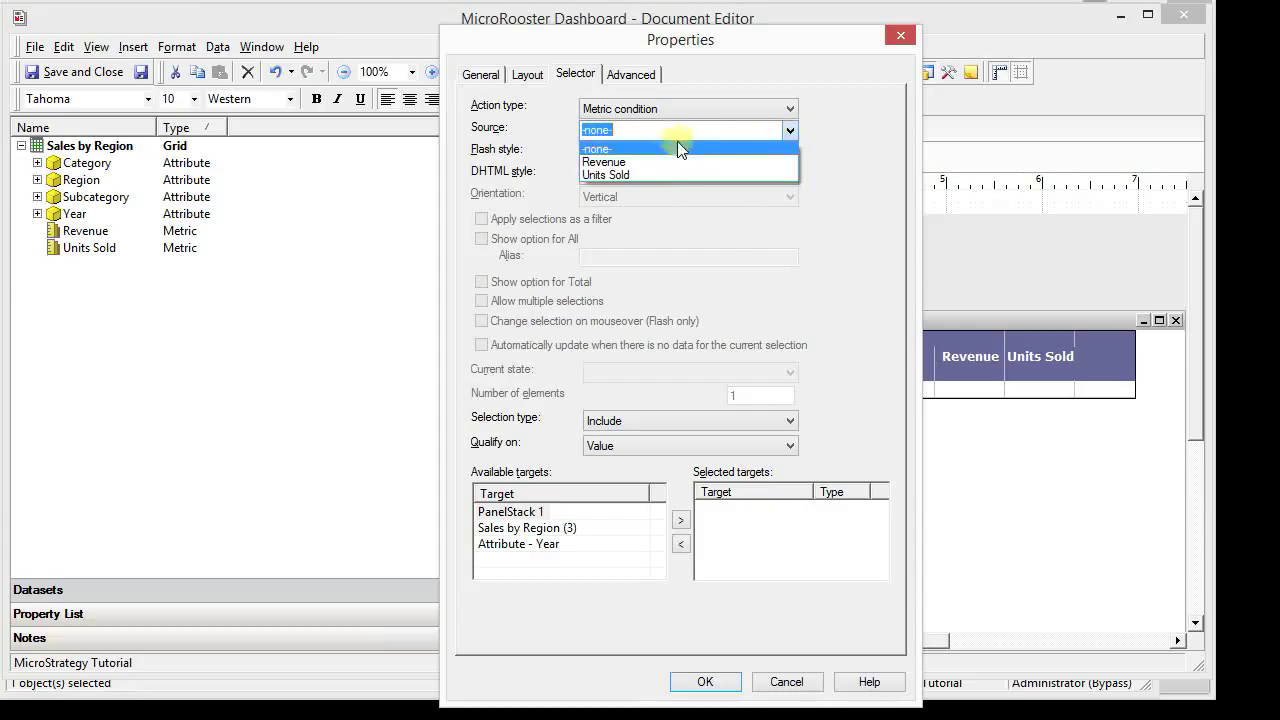
{"action": "left_click", "coordinate": [624, 162]}
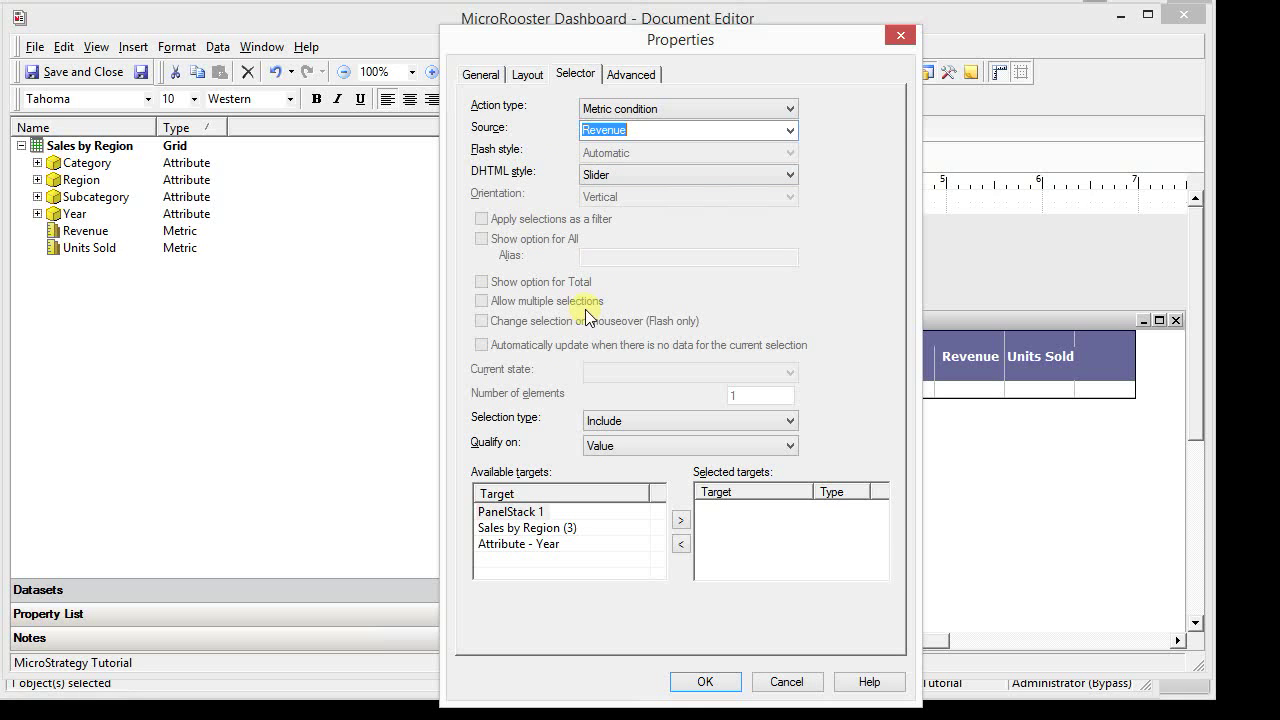
- Qualify on metric value, target Sales by Region as a filter, and apply
{"action": "left_click", "coordinate": [592, 446]}
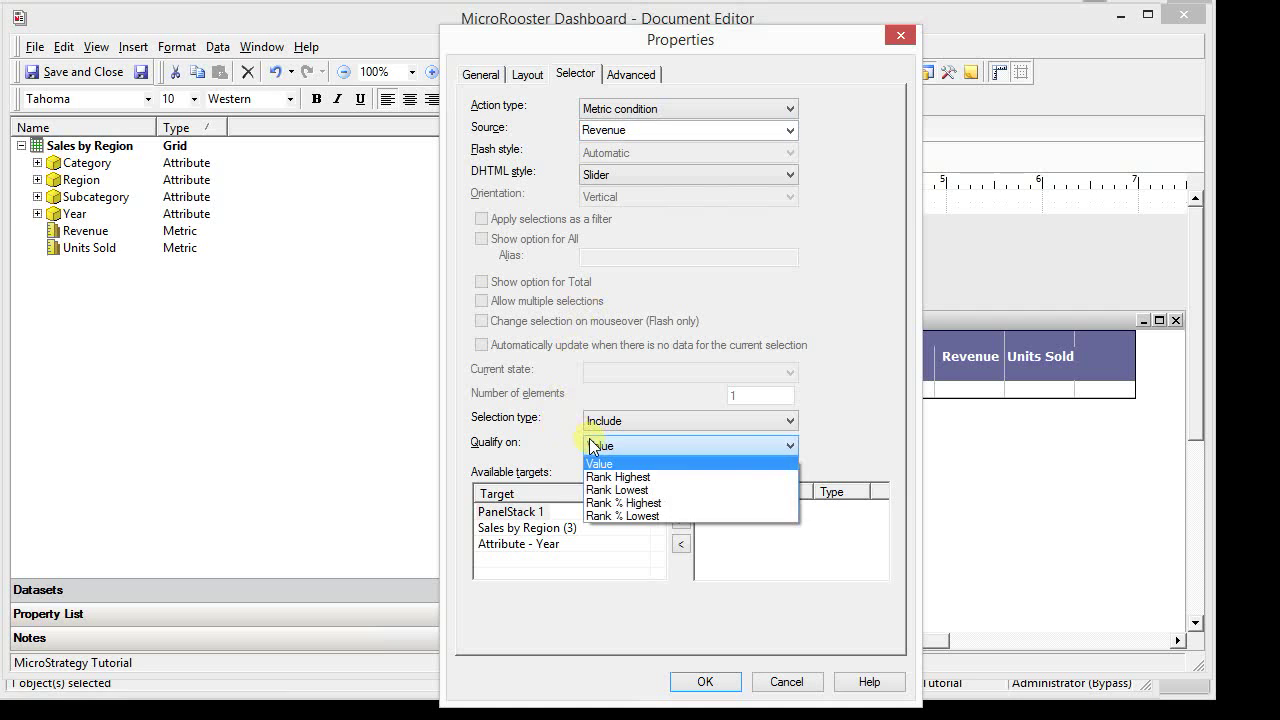
{"action": "left_click", "coordinate": [592, 446]}
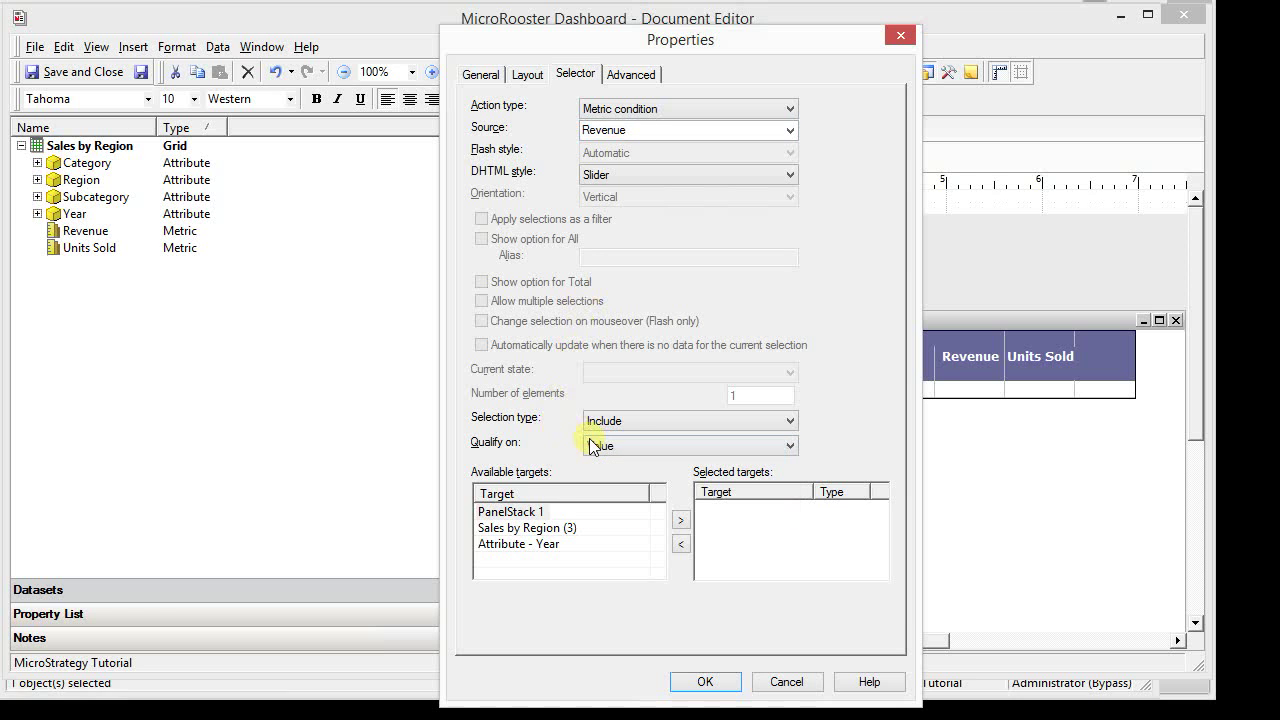
{"action": "left_click", "coordinate": [545, 528]}
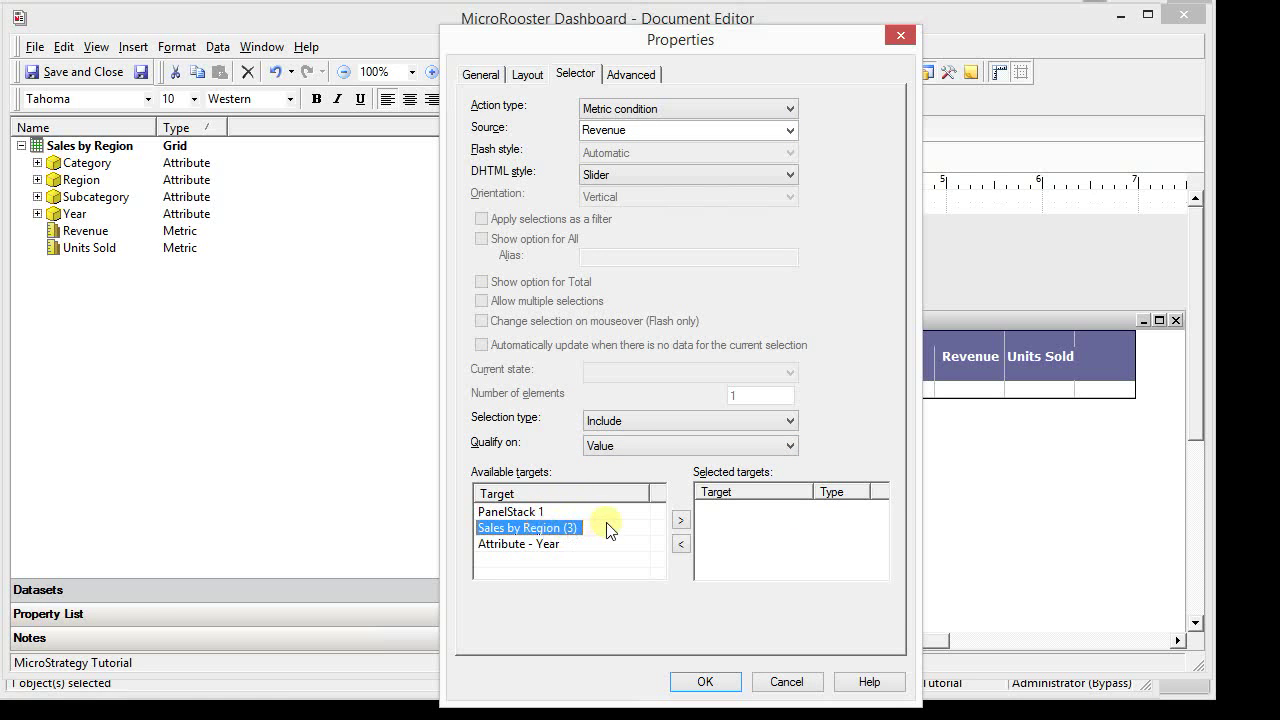
{"action": "left_click", "coordinate": [679, 520]}
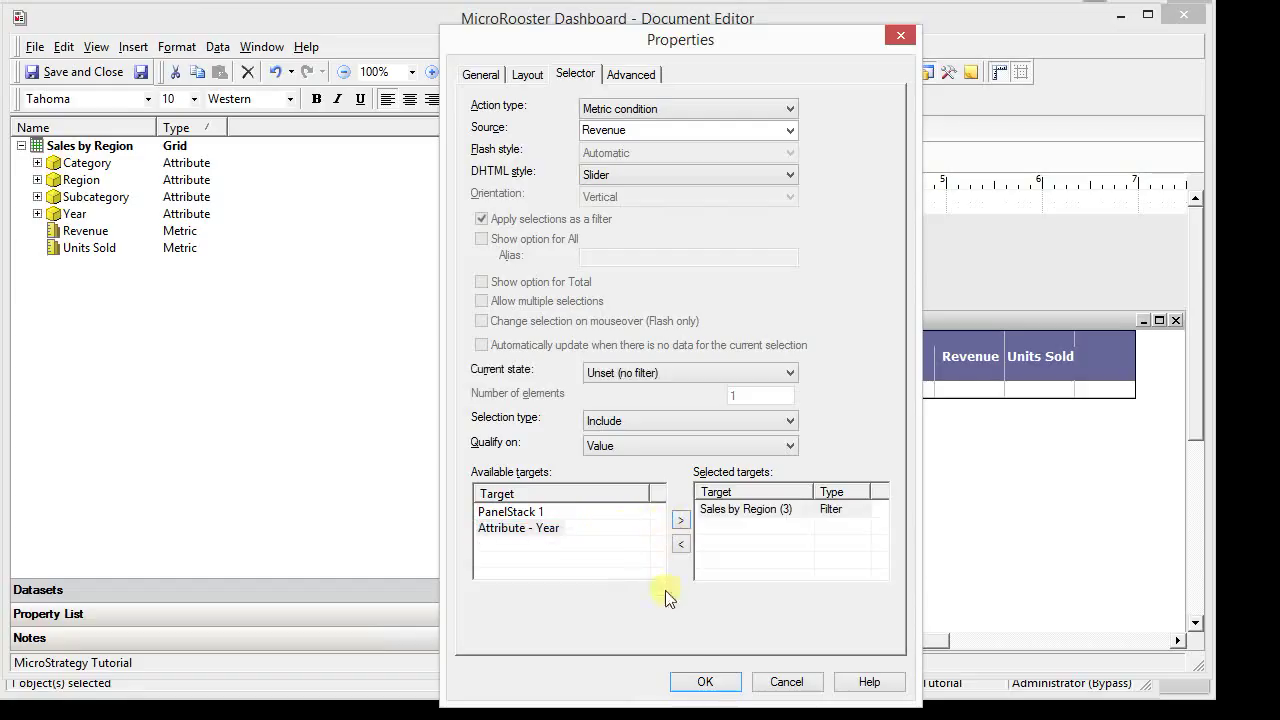
{"action": "left_click", "coordinate": [706, 682]}
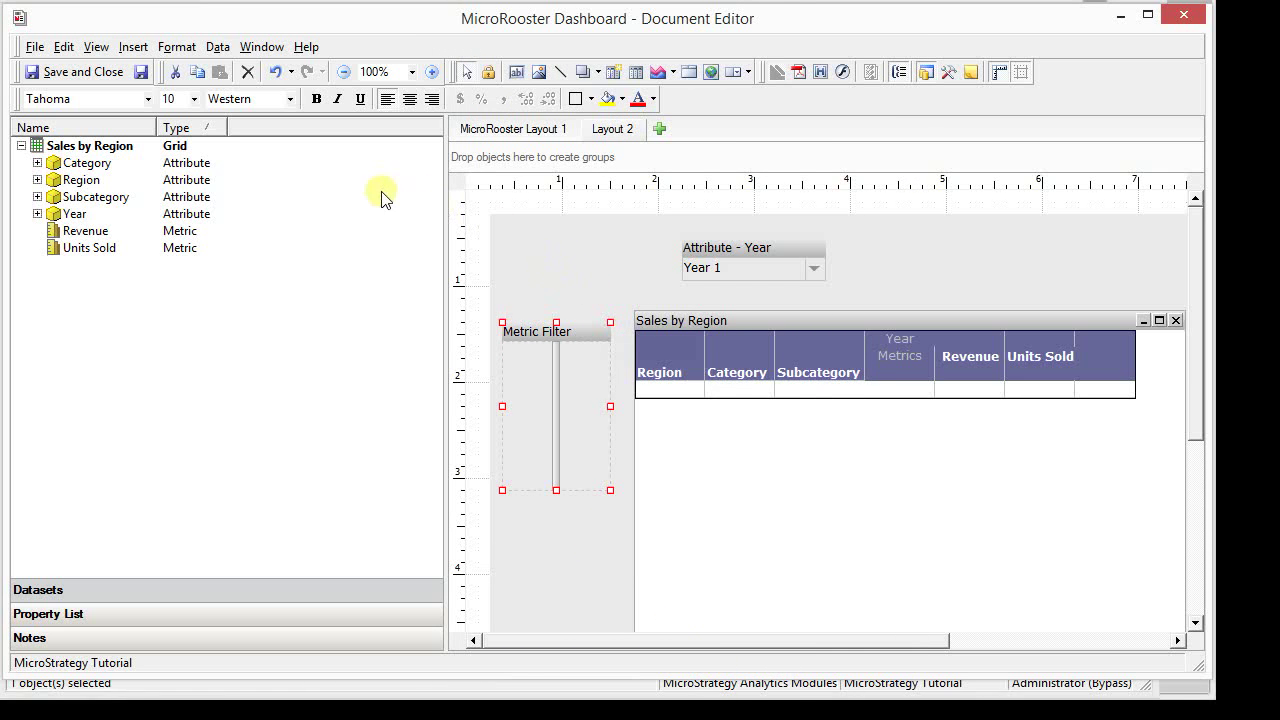
- Save and close the dashboard with current prompt answers as defaults, then switch to MicroStrategy Web
{"action": "left_click", "coordinate": [115, 74]}
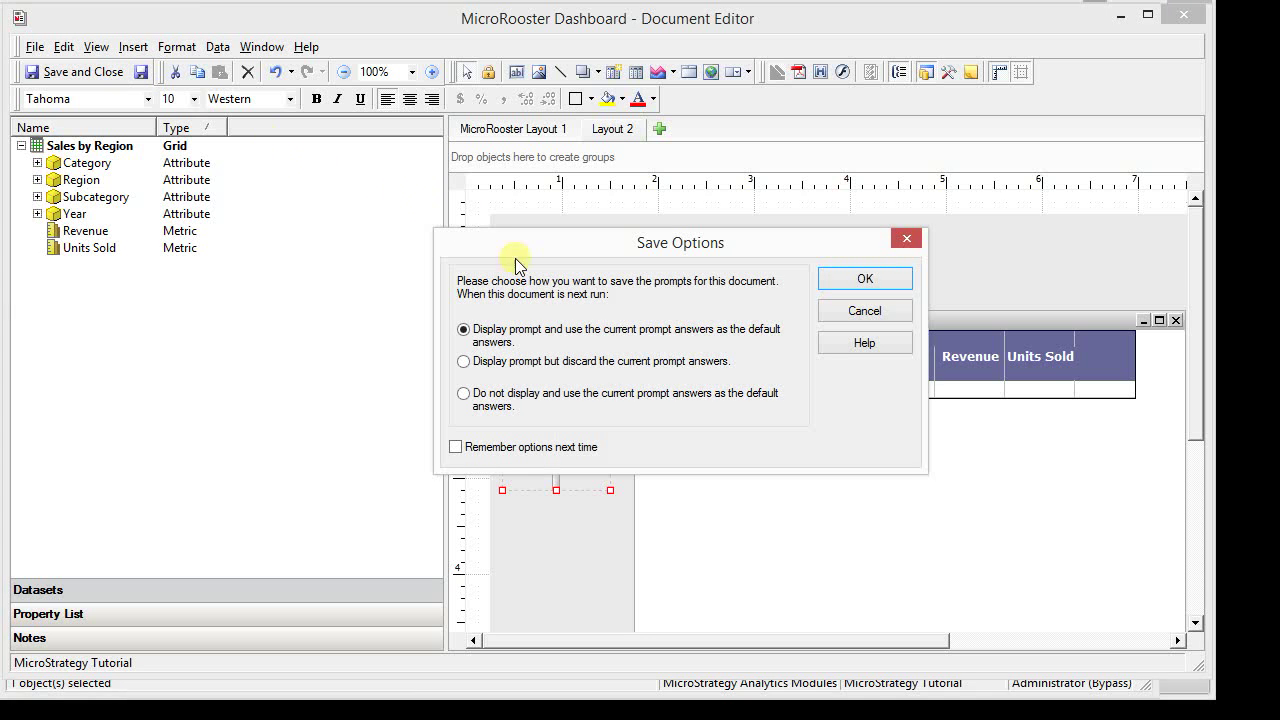
{"action": "left_click", "coordinate": [832, 280]}
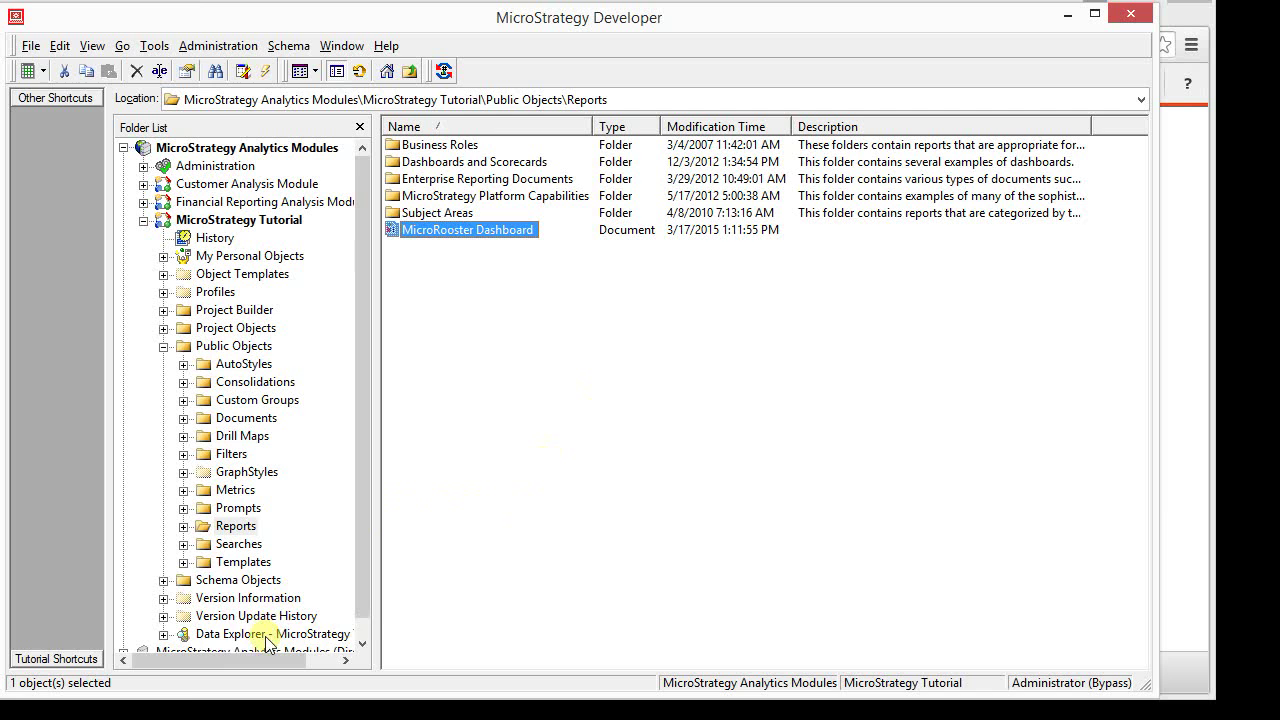
{"action": "key", "text": "alt+Tab"}
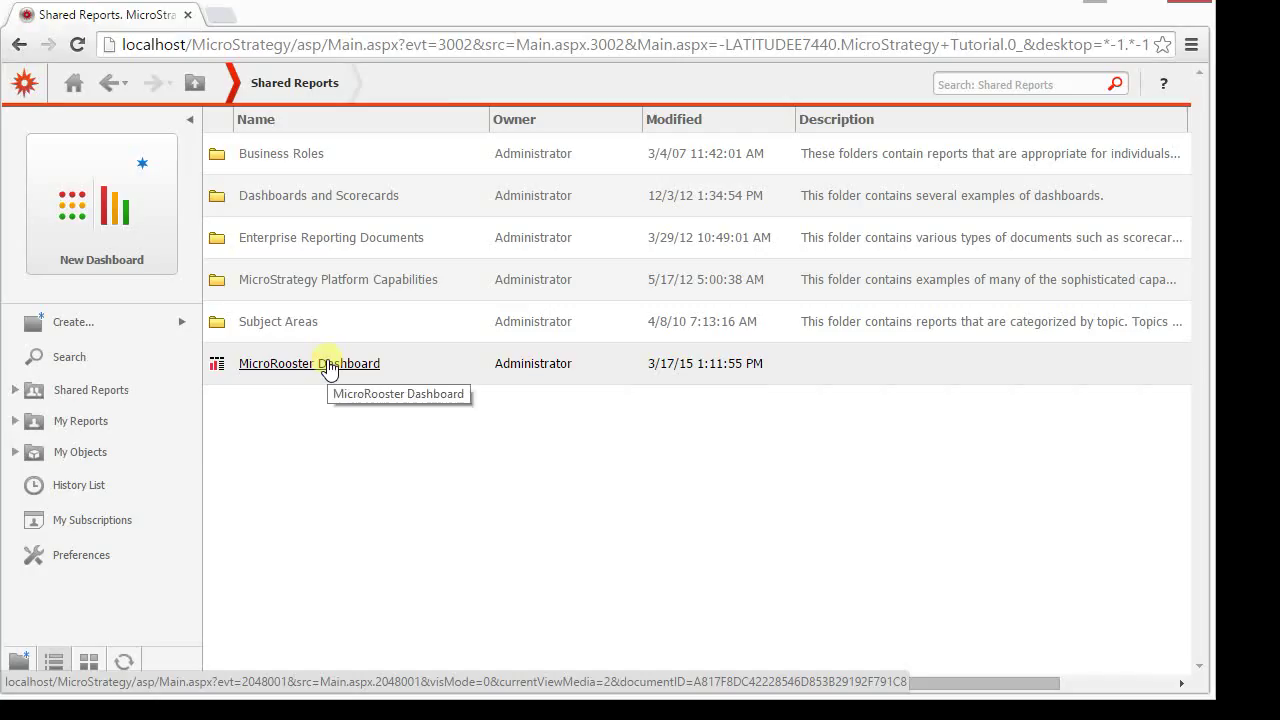
- Run MicroRooster Dashboard from Shared Reports with the current prompt answers
{"action": "left_click", "coordinate": [330, 365]}
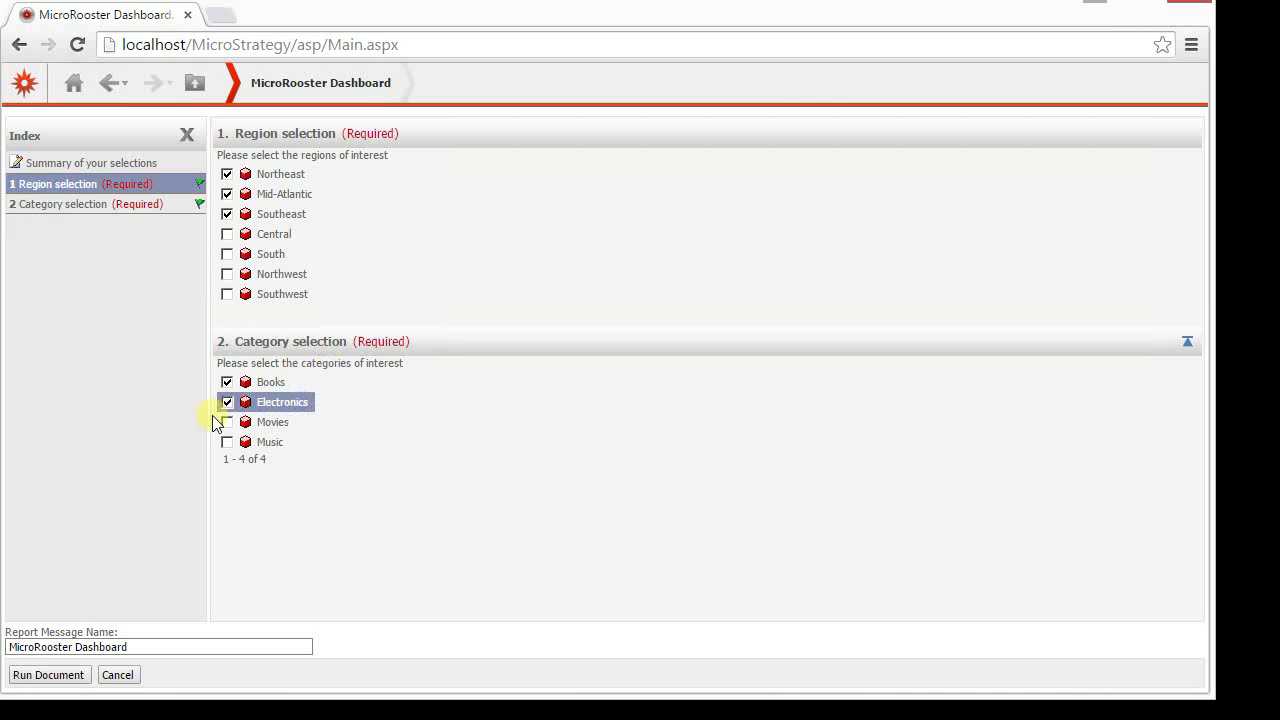
{"action": "left_click", "coordinate": [57, 668]}
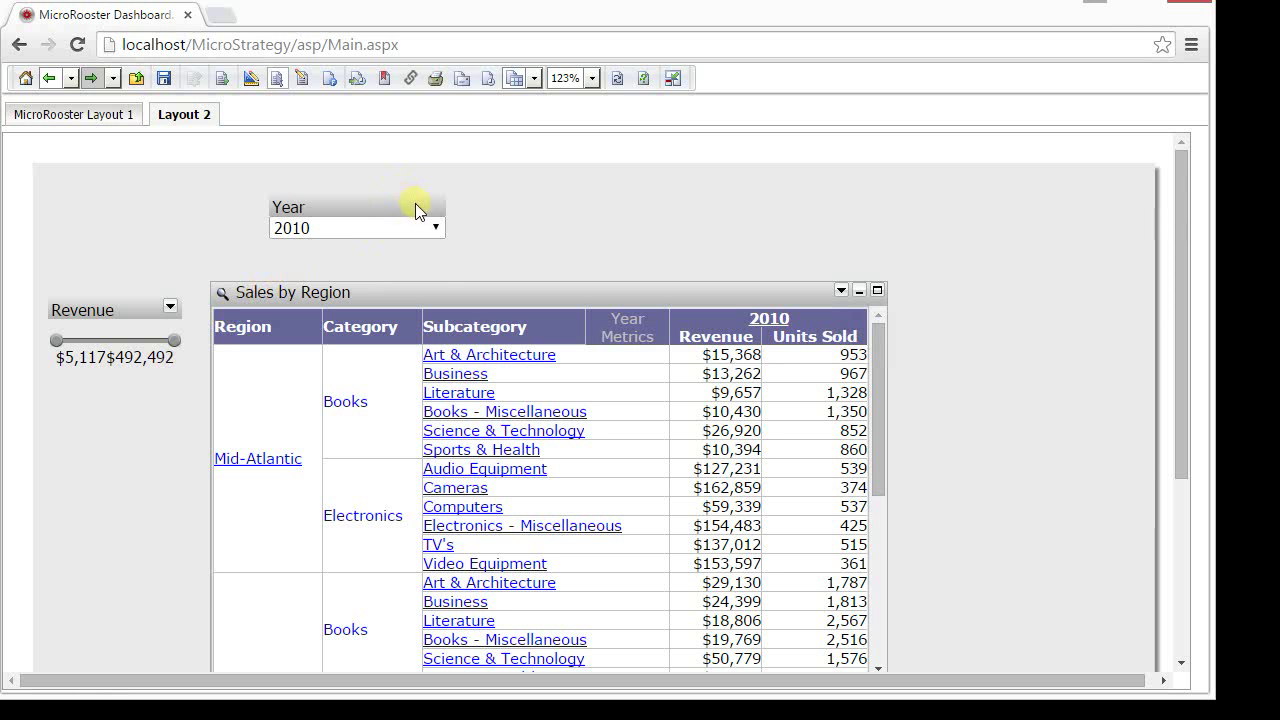
{"action": "left_click", "coordinate": [434, 231]}
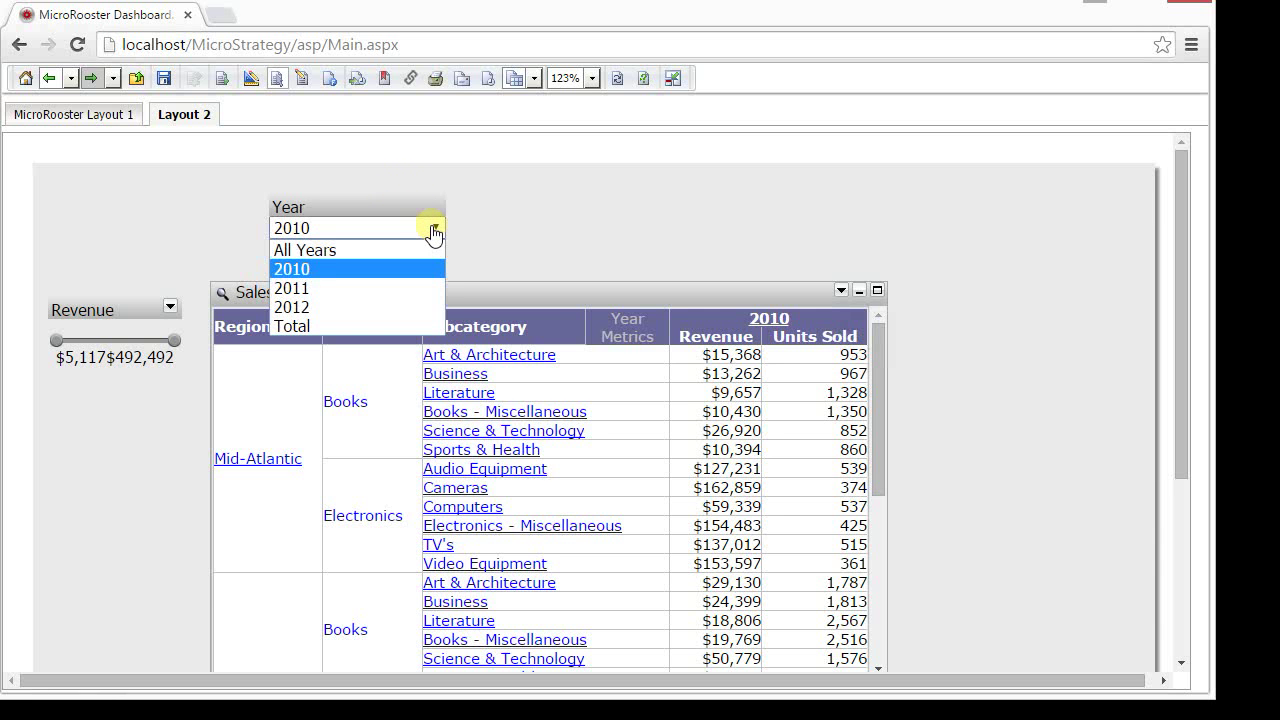
{"action": "left_click", "coordinate": [403, 288]}
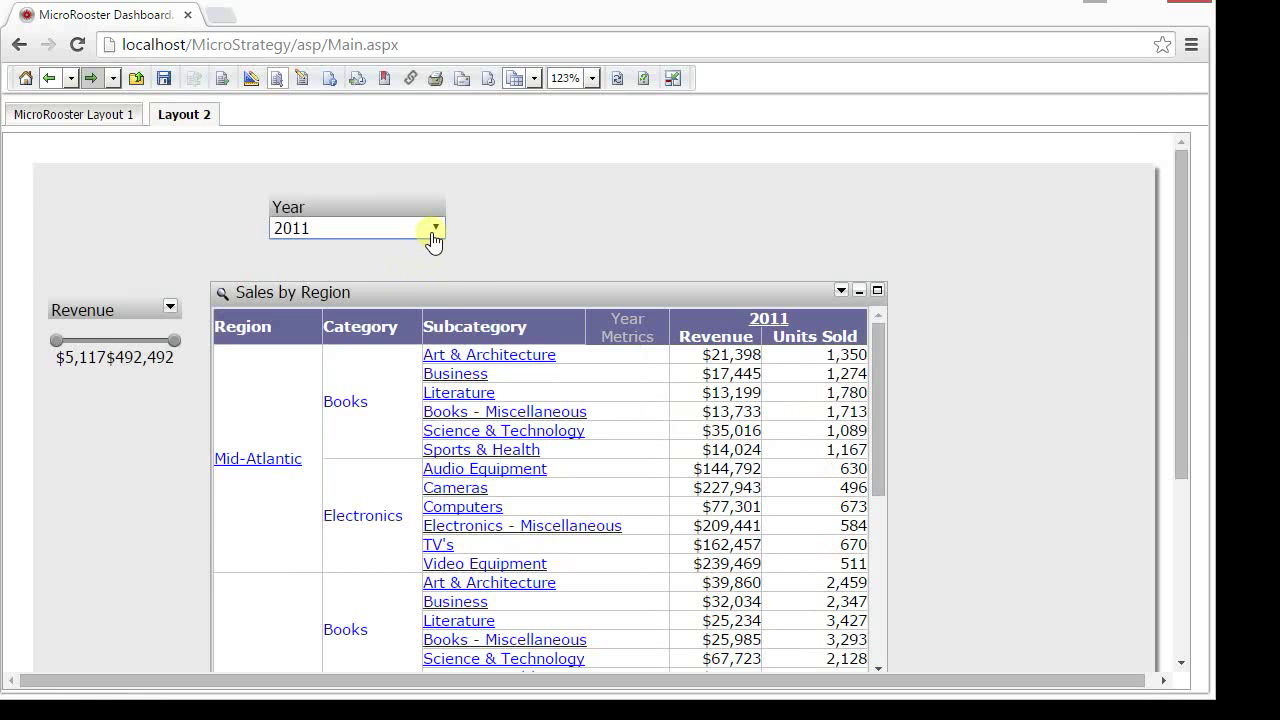
{"action": "left_click", "coordinate": [434, 230]}
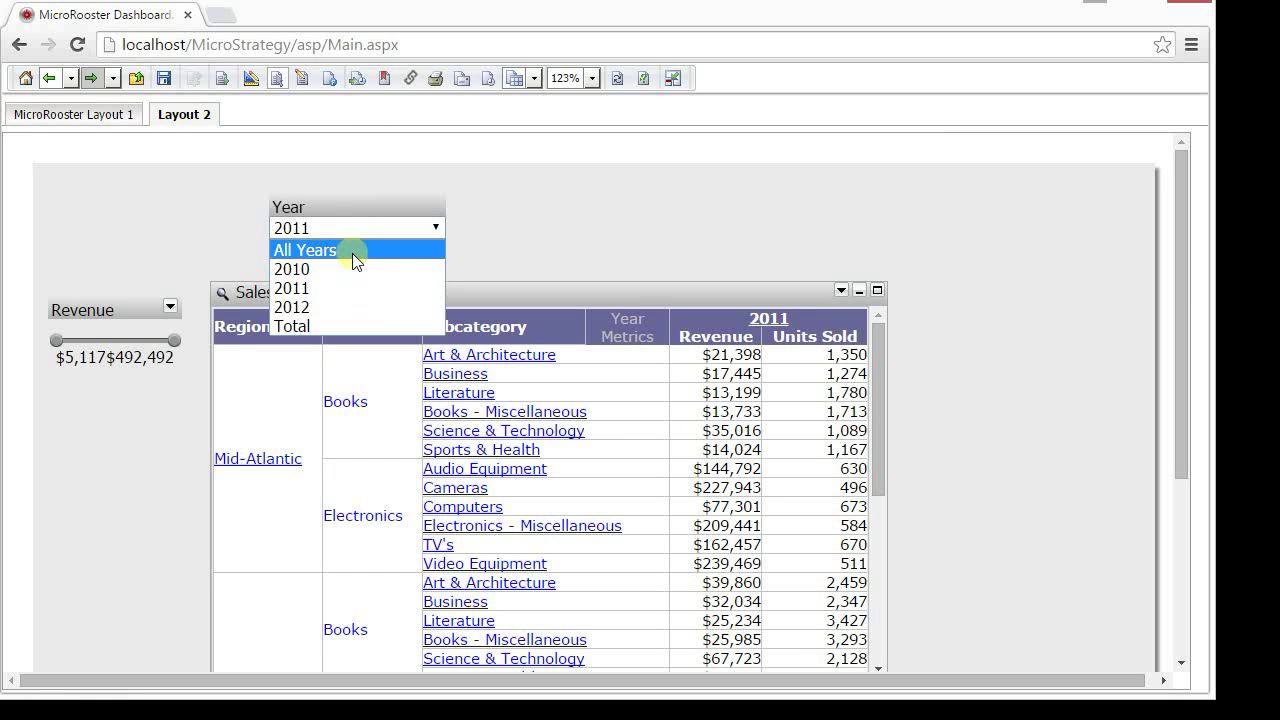
{"action": "left_click", "coordinate": [352, 251]}
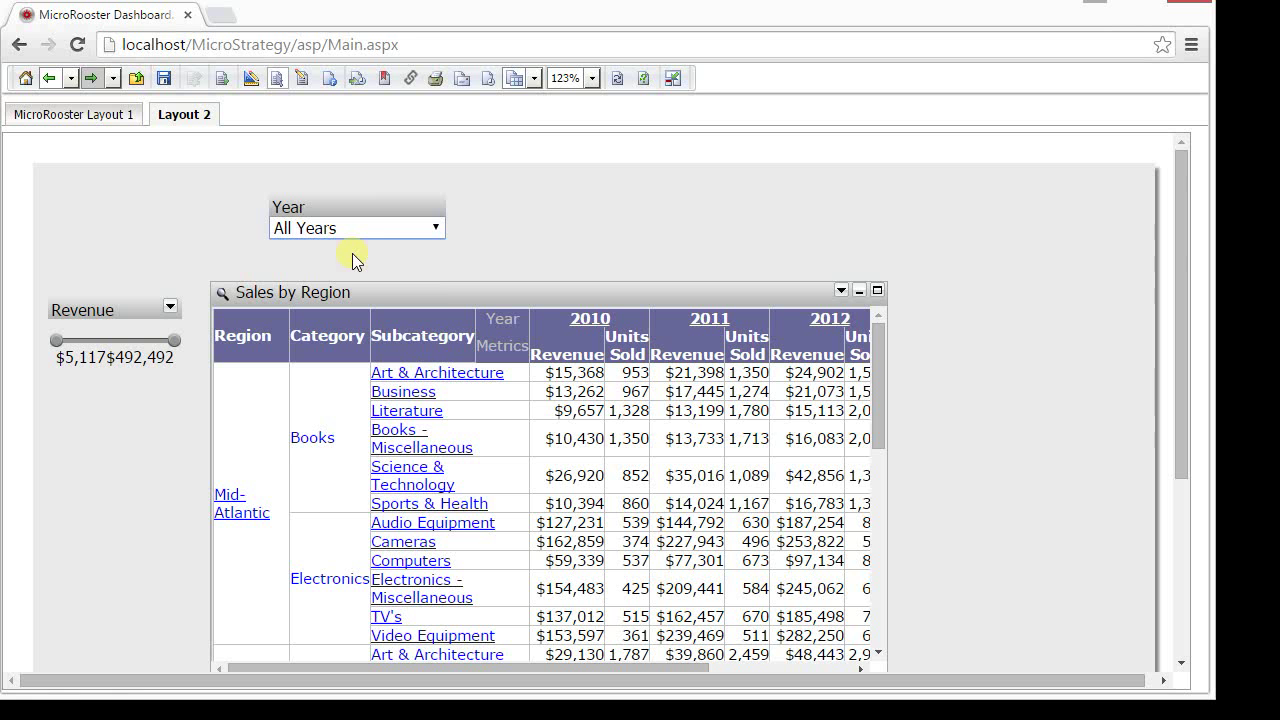
{"action": "left_click", "coordinate": [385, 230]}
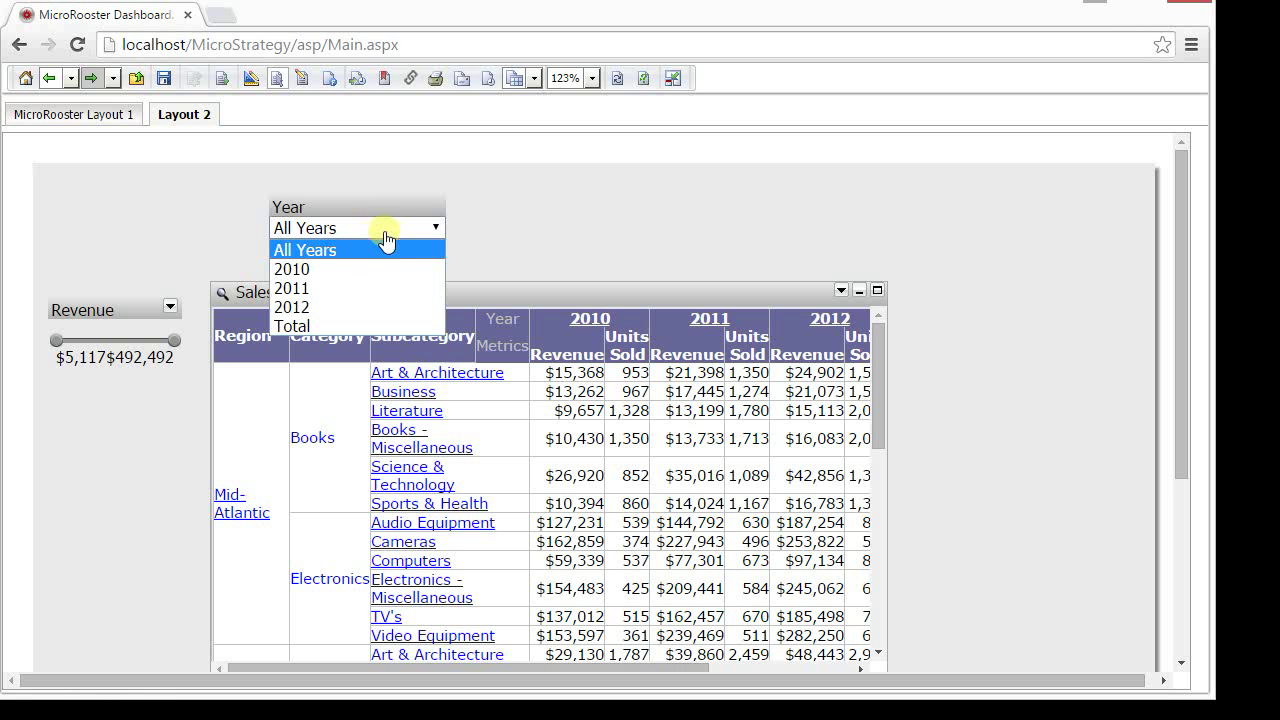
{"action": "left_click", "coordinate": [305, 328]}
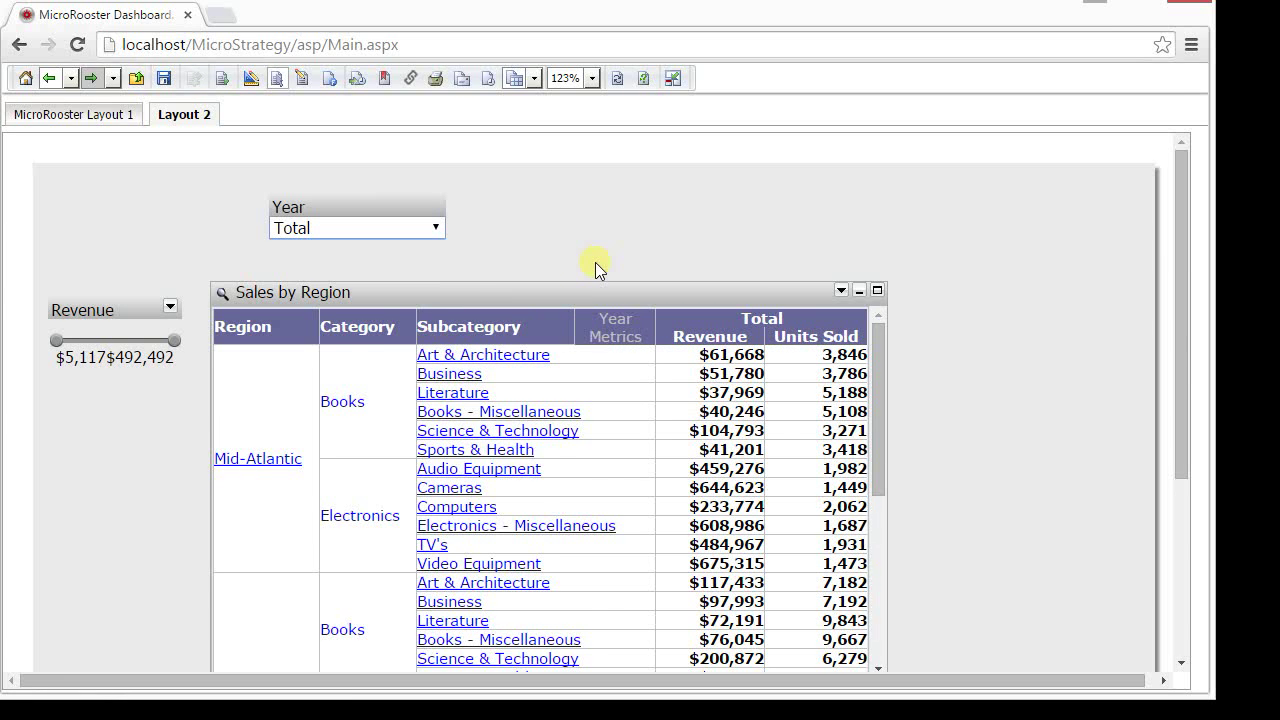
{"action": "left_click", "coordinate": [441, 228]}
{"action": "left_click", "coordinate": [356, 264]}
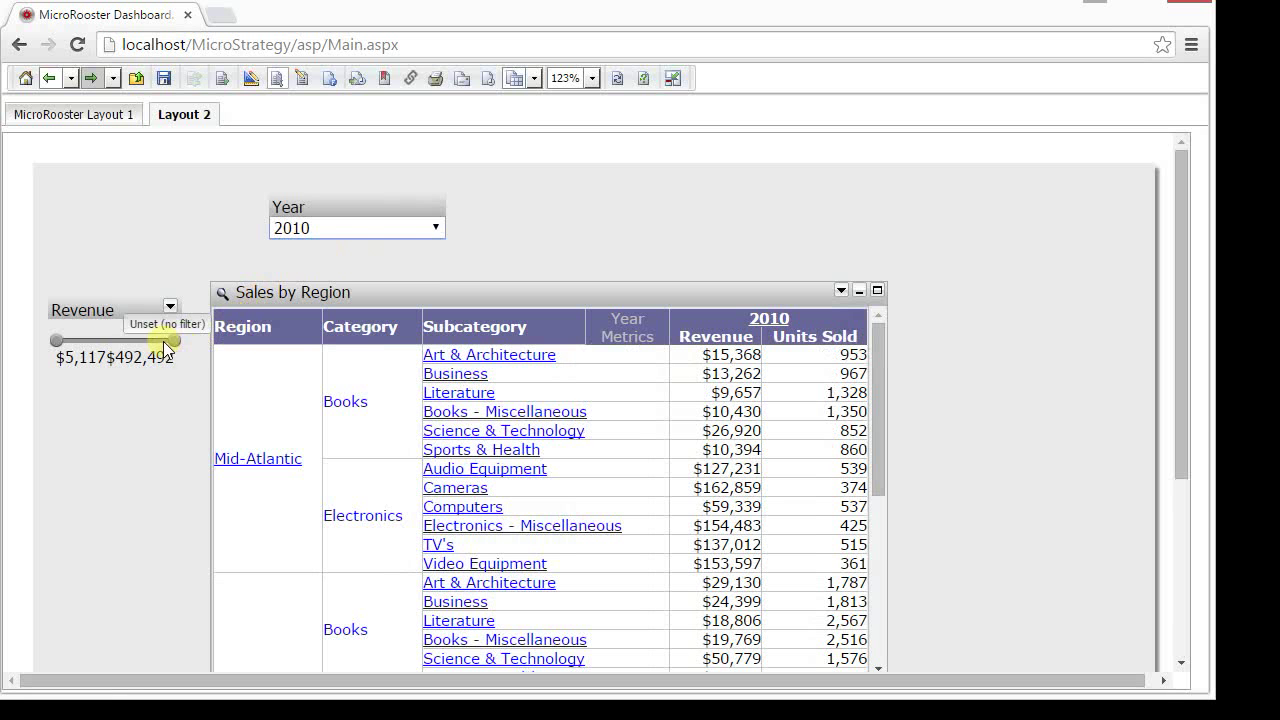
- Cap the Revenue slider at $339,922, then open and close the selector's options menu
{"action": "left_click_drag", "start_coordinate": [165, 347], "coordinate": [137, 347]}
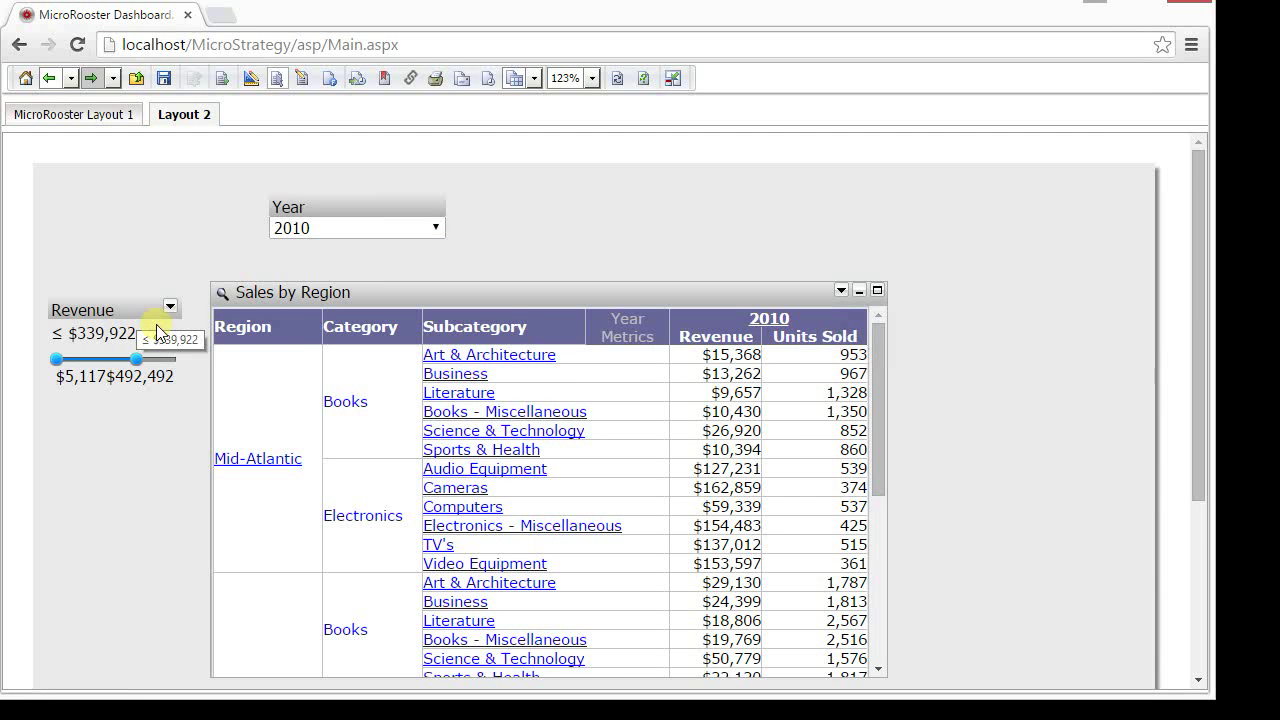
{"action": "left_click", "coordinate": [171, 308]}
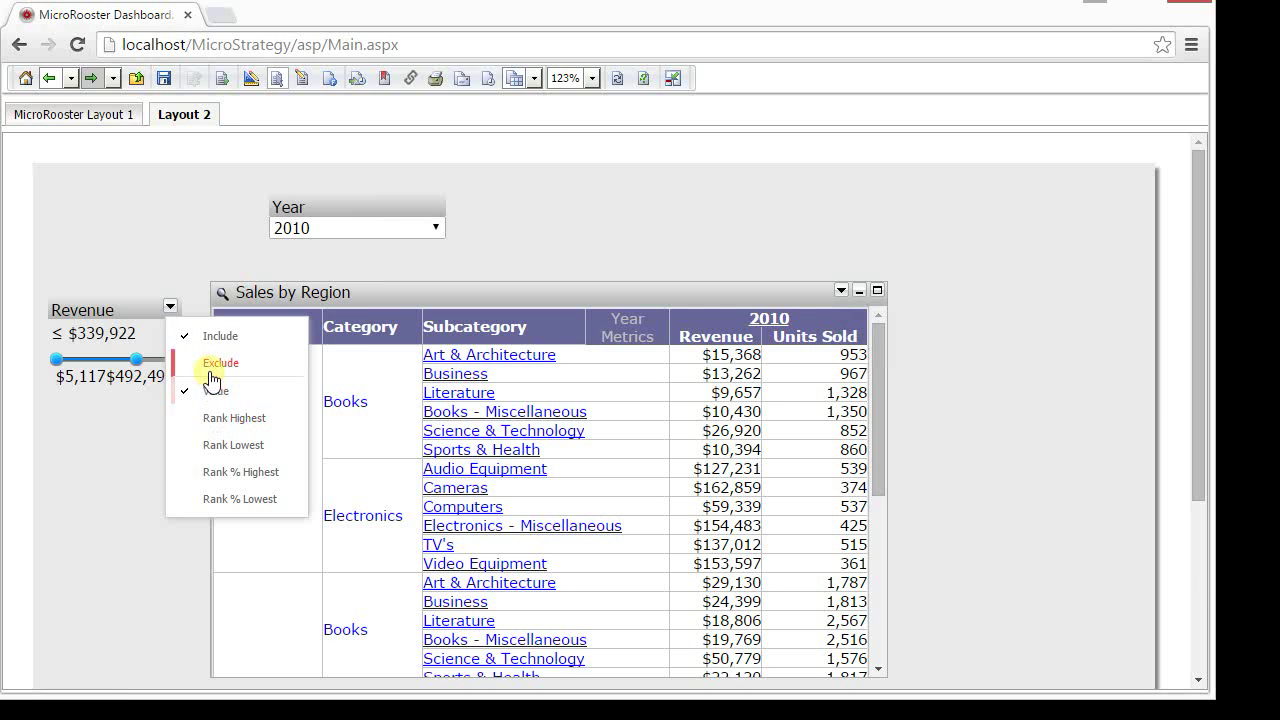
{"action": "left_click", "coordinate": [118, 436]}
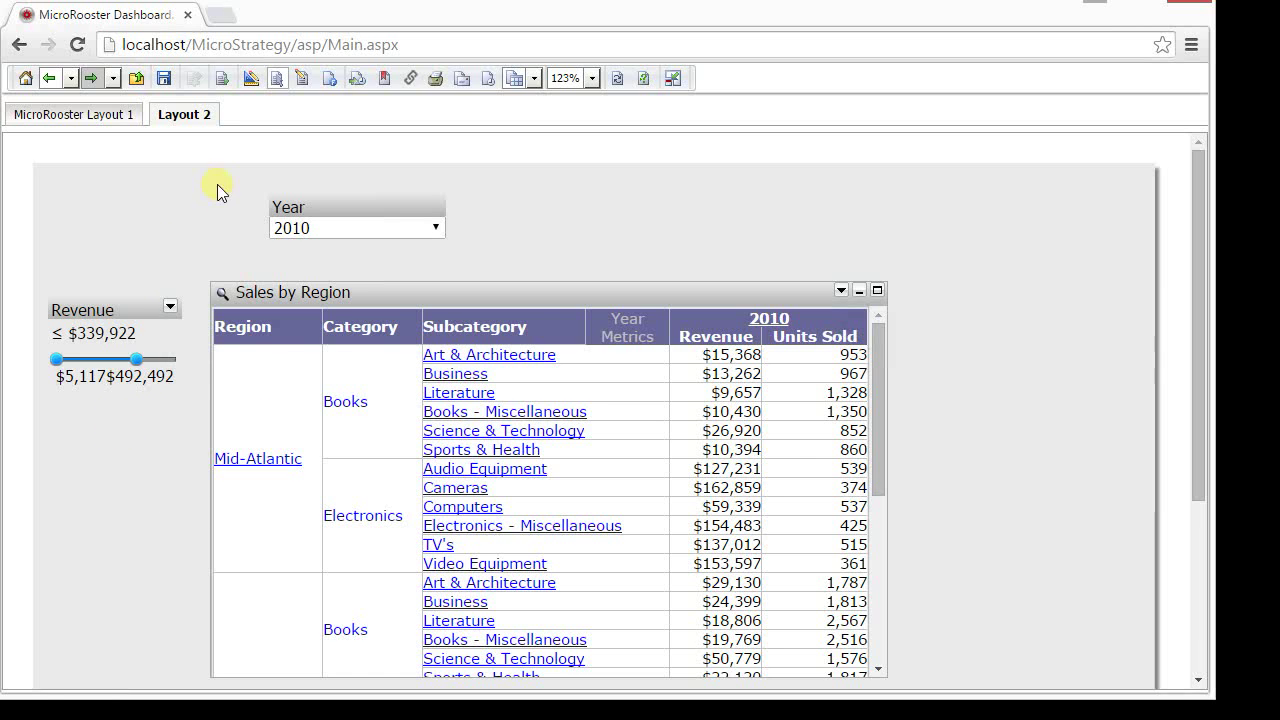
- In editable mode, set the Revenue selector's DHTML style to Metric Qualification
{"action": "left_click", "coordinate": [305, 78]}
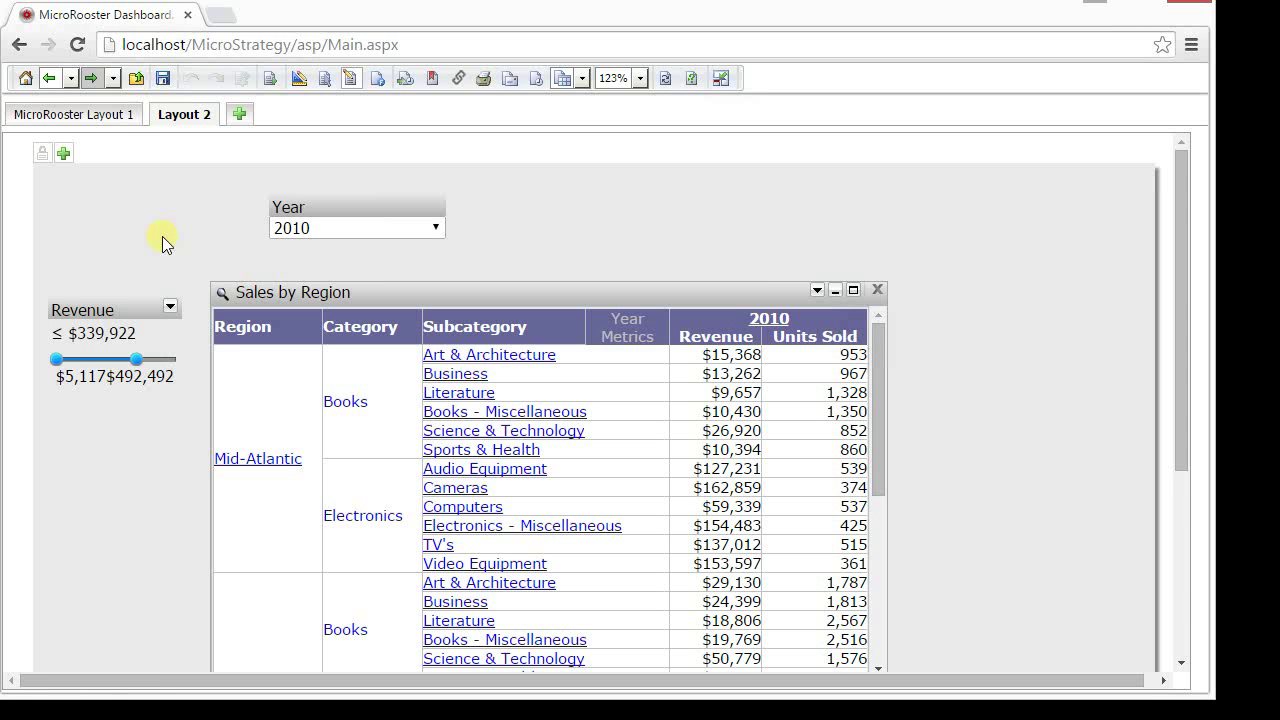
{"action": "left_click", "coordinate": [120, 300]}
{"action": "right_click", "coordinate": [118, 312]}
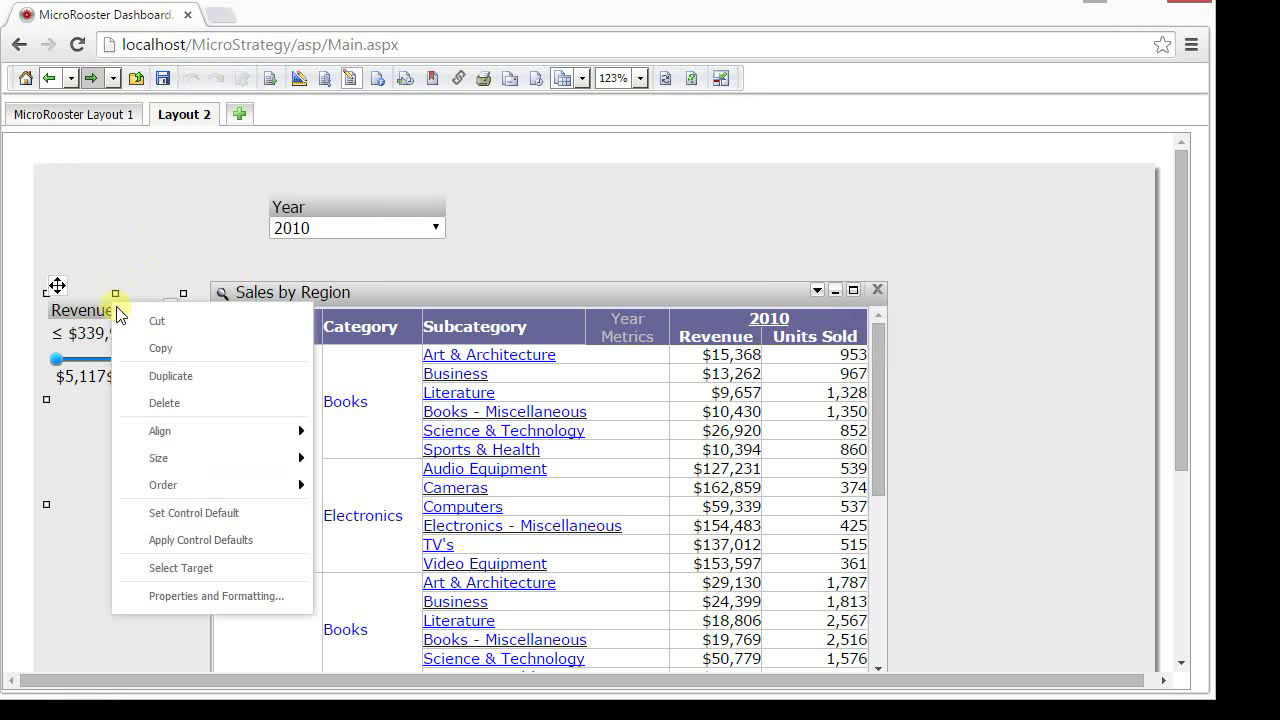
{"action": "left_click", "coordinate": [205, 596]}
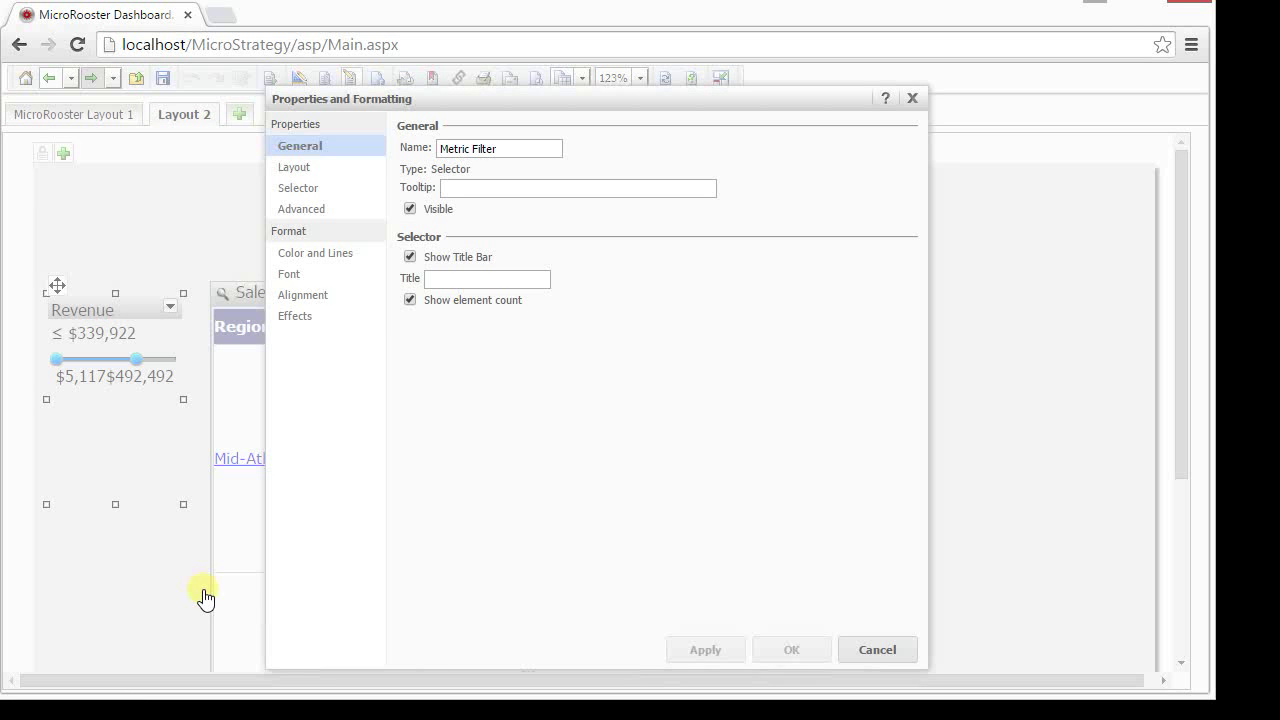
{"action": "left_click", "coordinate": [330, 208]}
{"action": "left_click", "coordinate": [315, 168]}
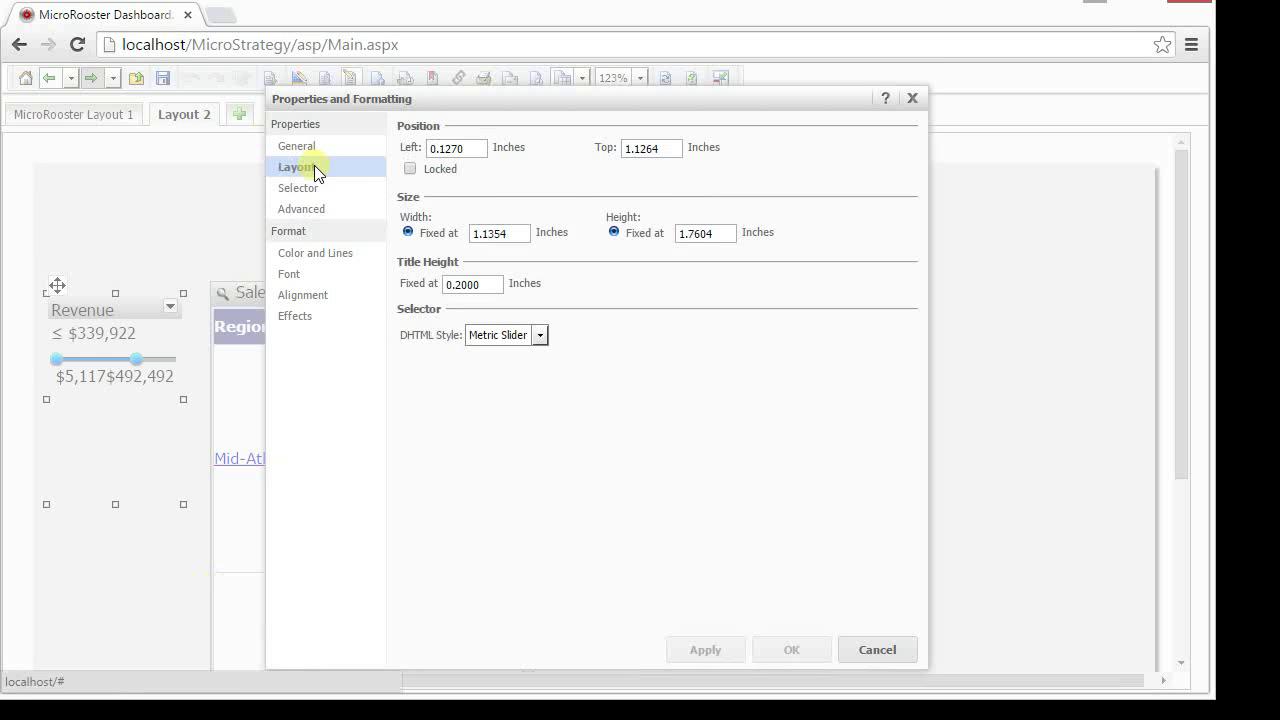
{"action": "left_click", "coordinate": [494, 340]}
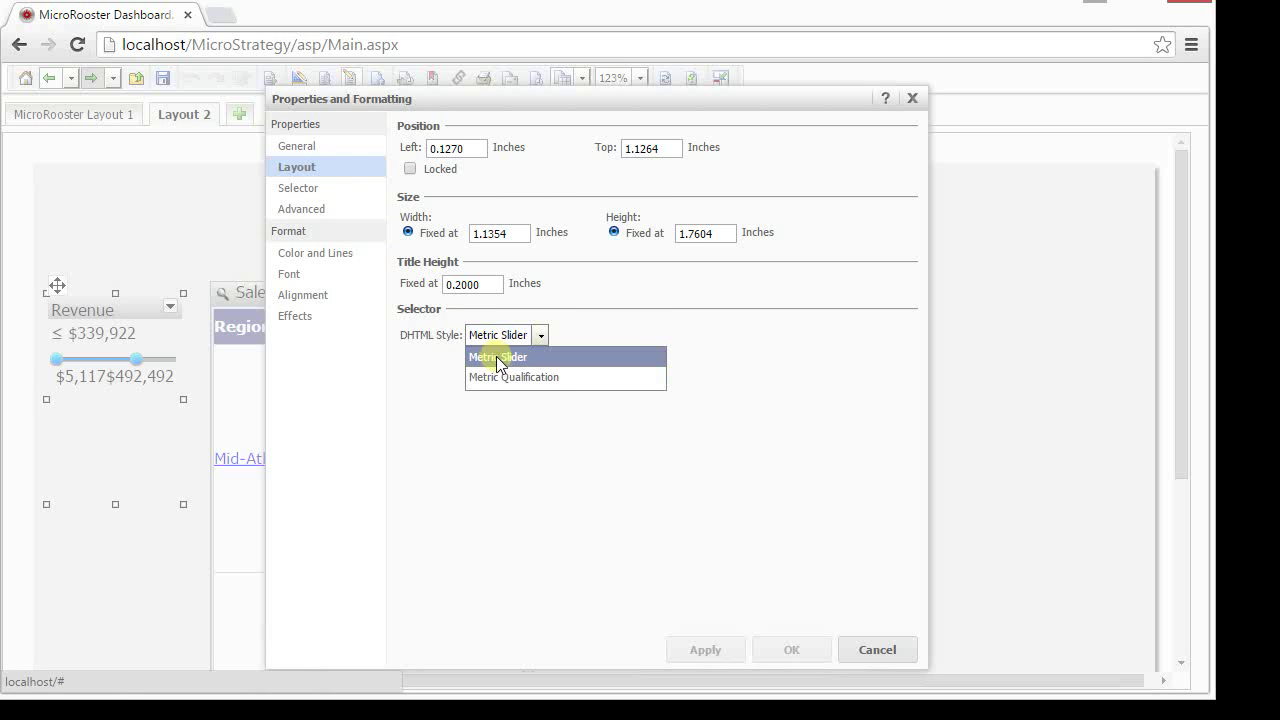
{"action": "left_click", "coordinate": [500, 378]}
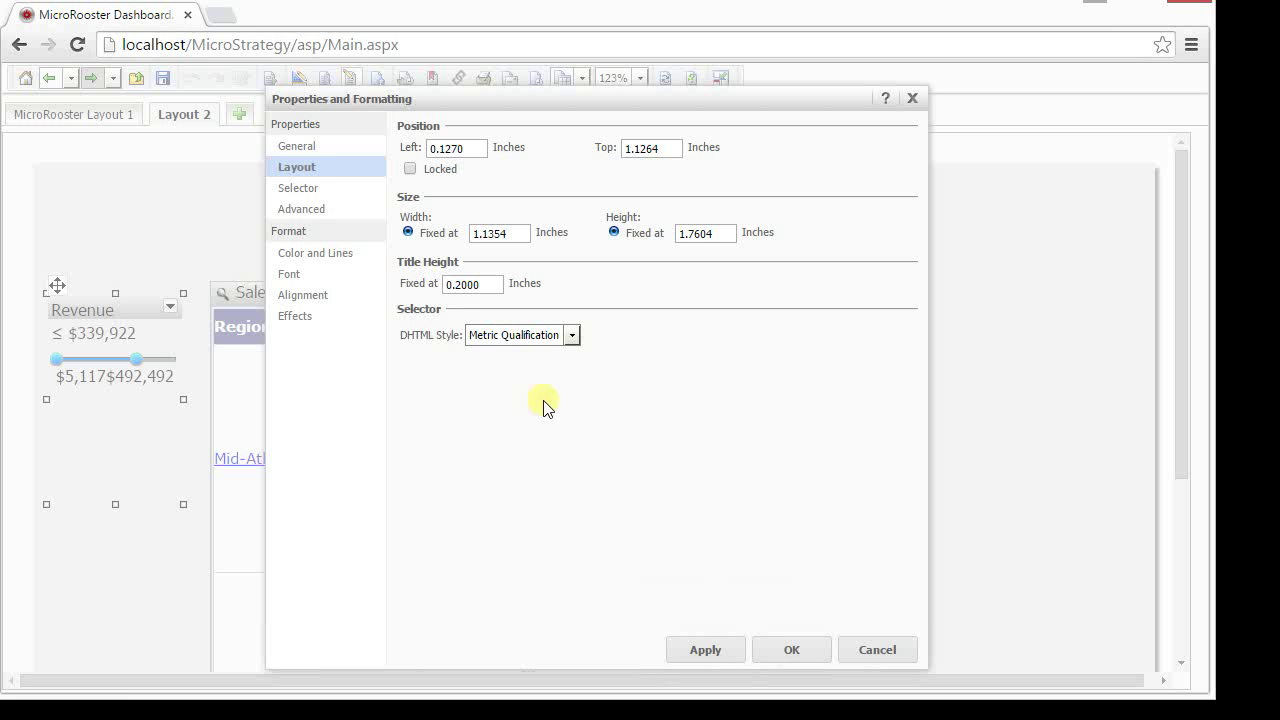
{"action": "left_click", "coordinate": [786, 649]}
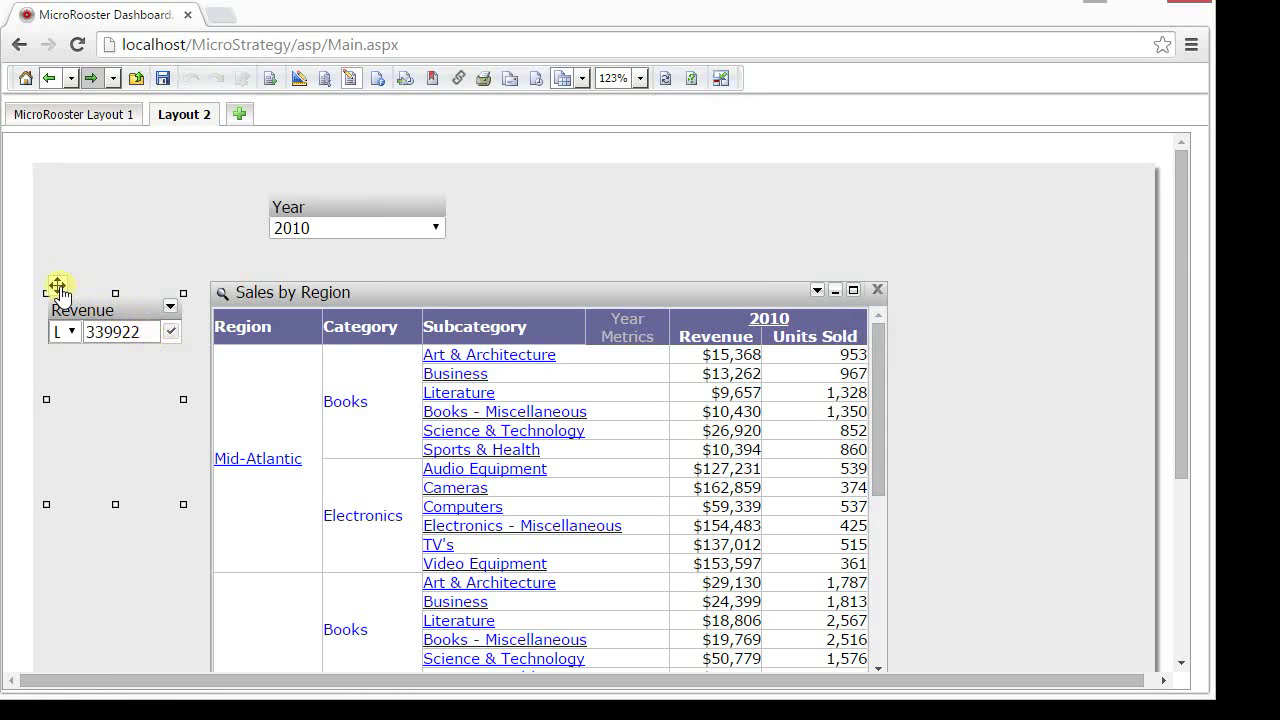
- Move the Revenue selector beside Year, widen it, and replace its value with 15000
{"action": "left_click_drag", "start_coordinate": [57, 288], "coordinate": [492, 200]}
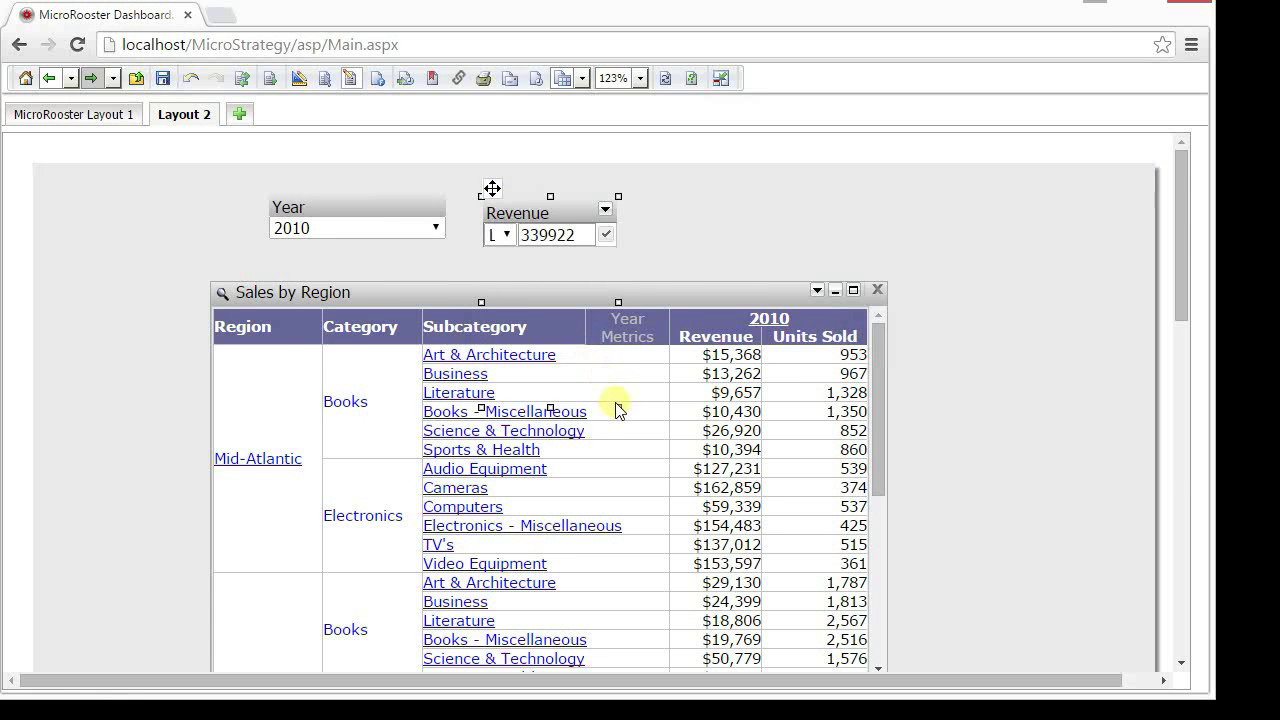
{"action": "left_click_drag", "start_coordinate": [614, 406], "coordinate": [874, 263]}
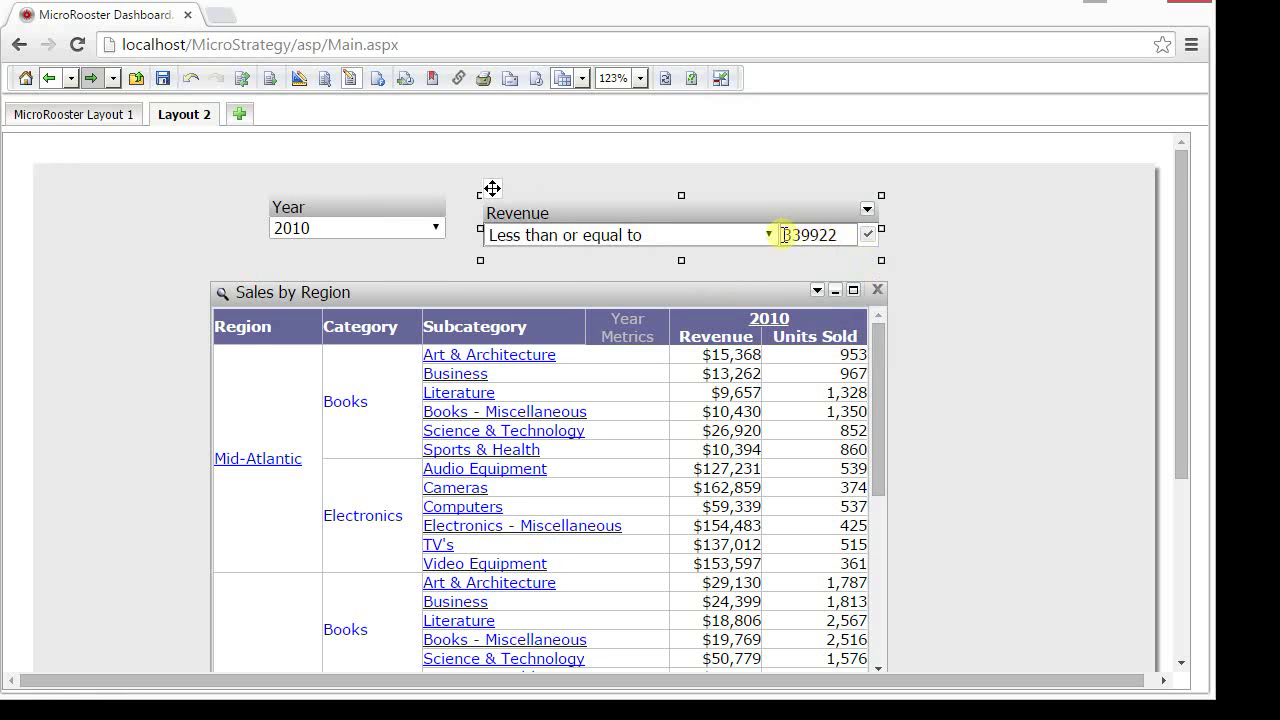
{"action": "left_click_drag", "start_coordinate": [848, 235], "coordinate": [766, 236]}
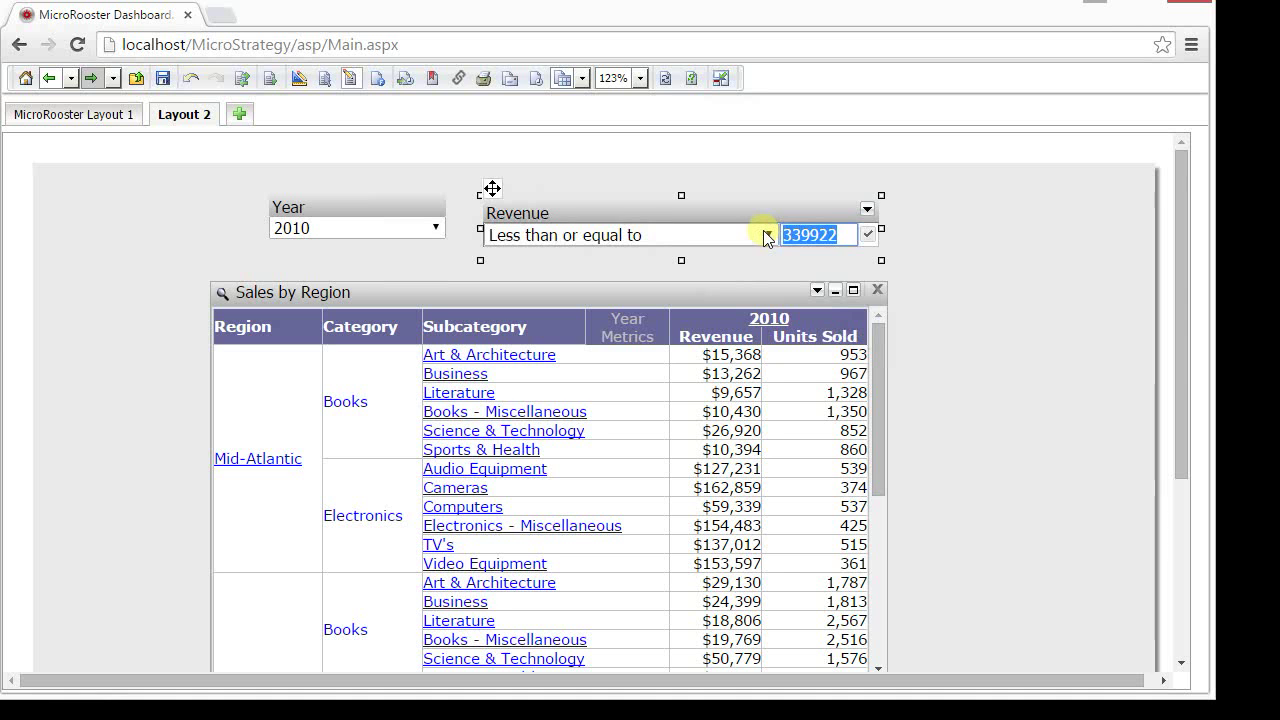
{"action": "type", "text": "15000"}
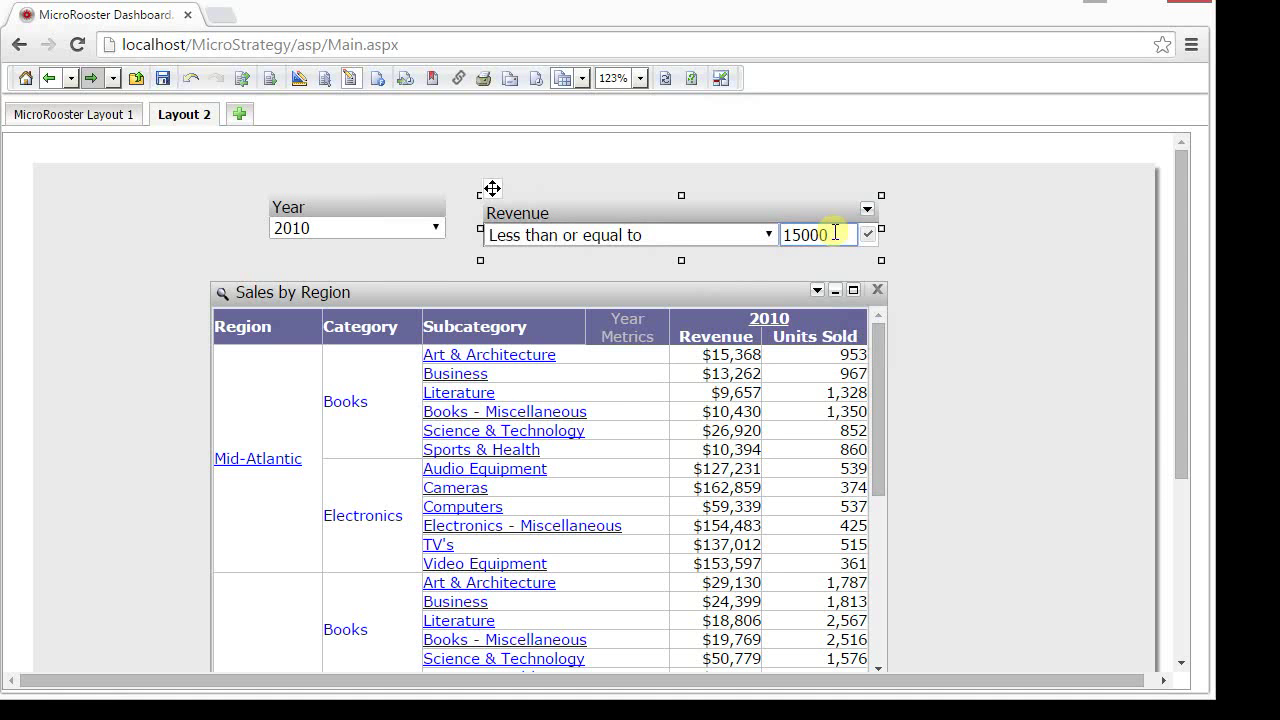
- Apply the Revenue filter with operator Greater than or equal to and value 15000
{"action": "left_click", "coordinate": [867, 234]}
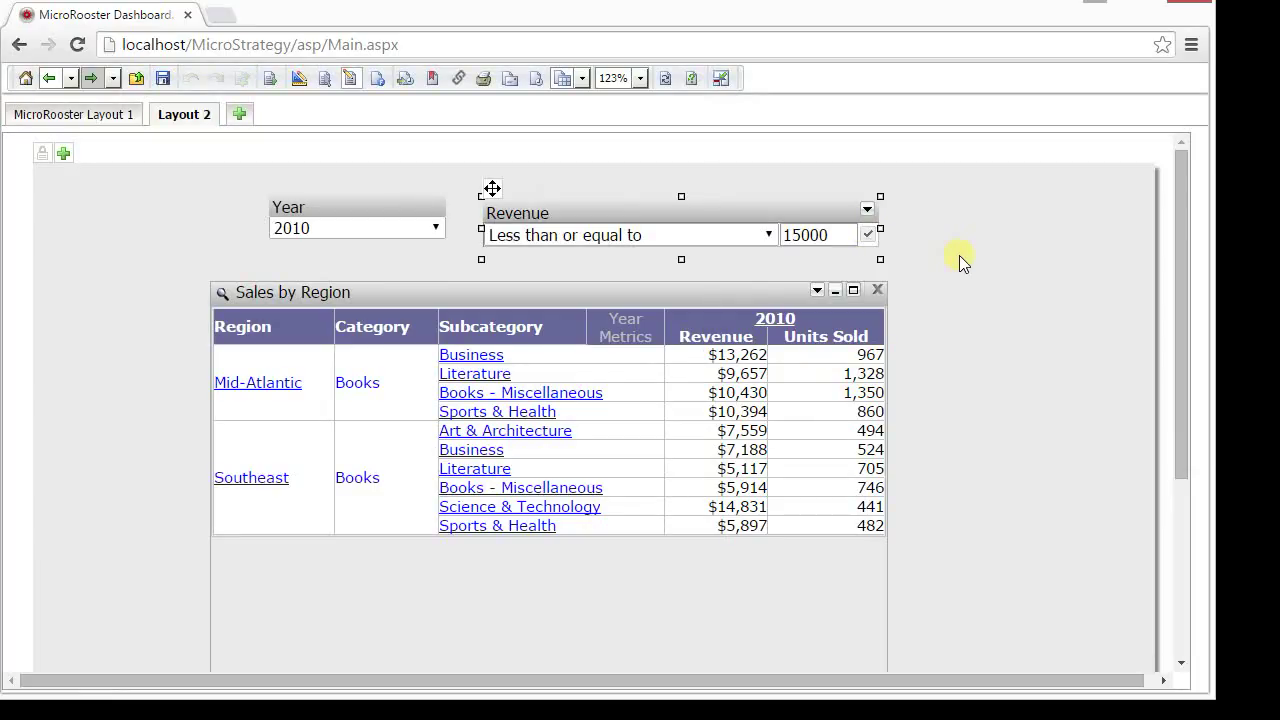
{"action": "left_click", "coordinate": [770, 235]}
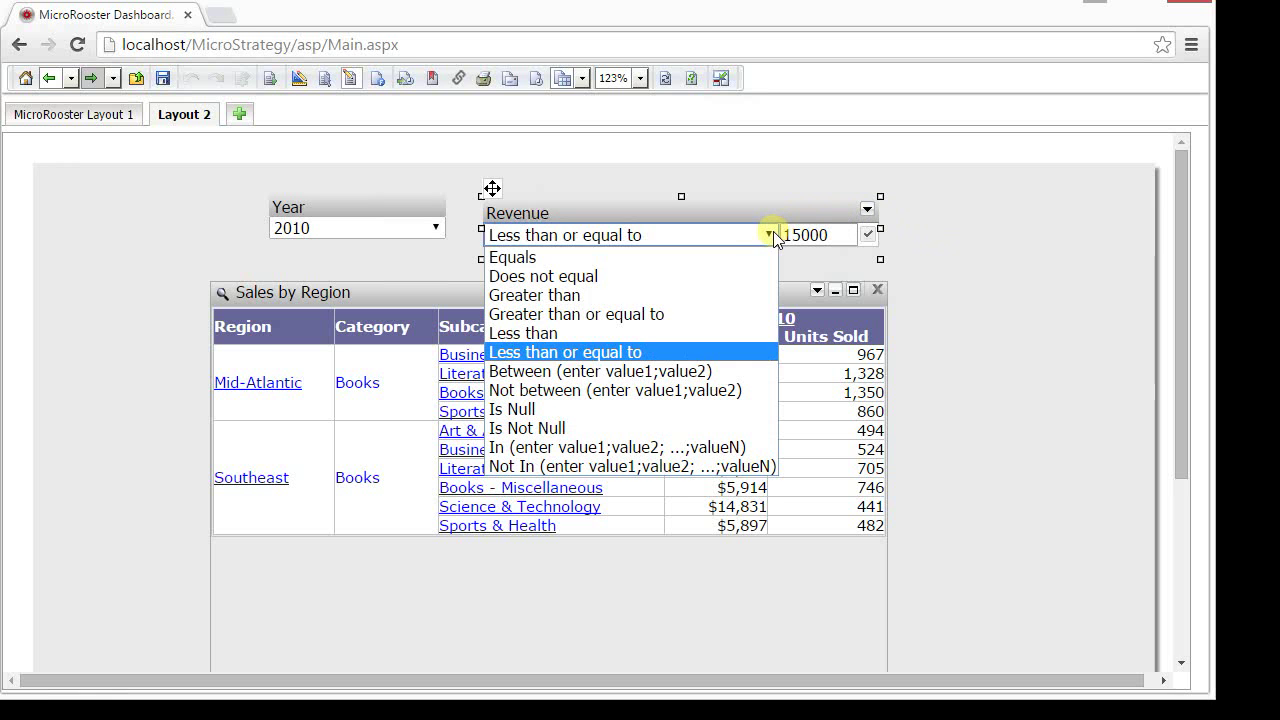
{"action": "left_click", "coordinate": [678, 312]}
{"action": "left_click", "coordinate": [867, 235]}
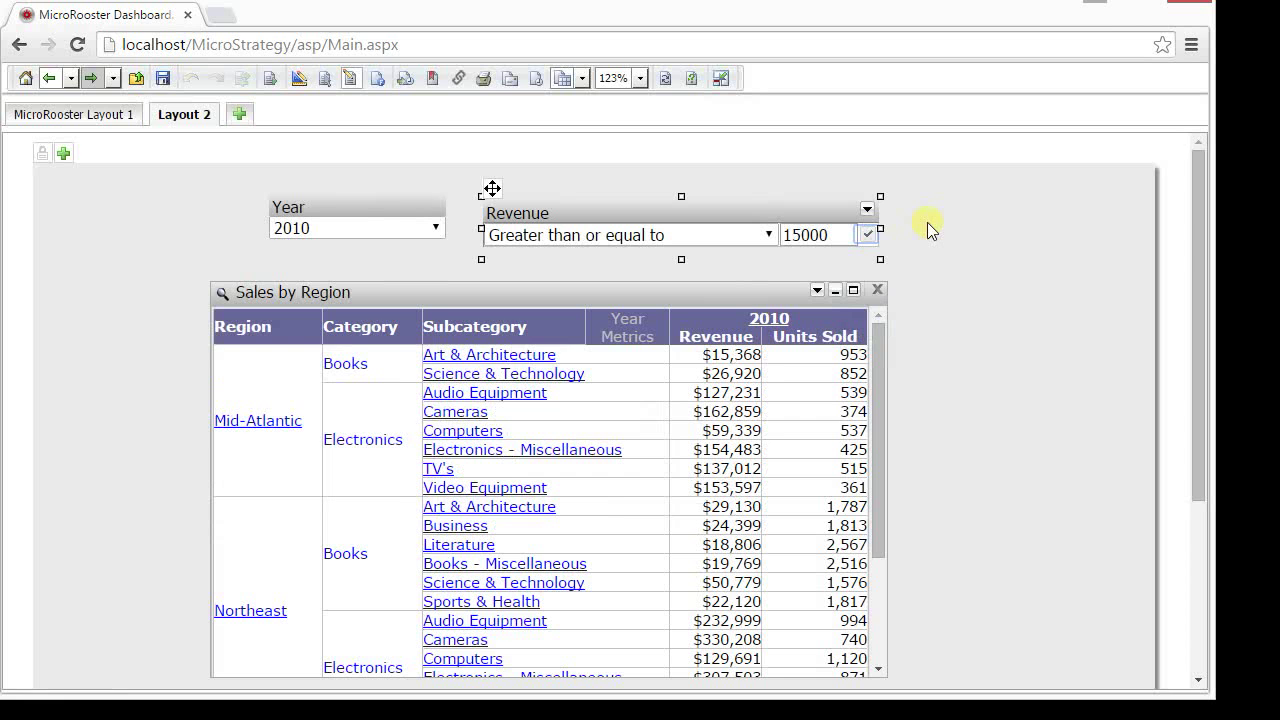
{"action": "mouse_move", "coordinate": [408, 200]}
- Give the Year selector a Dark Blue fill and a sky-blue selection colour
{"action": "left_click", "coordinate": [278, 182]}
{"action": "right_click", "coordinate": [278, 182]}
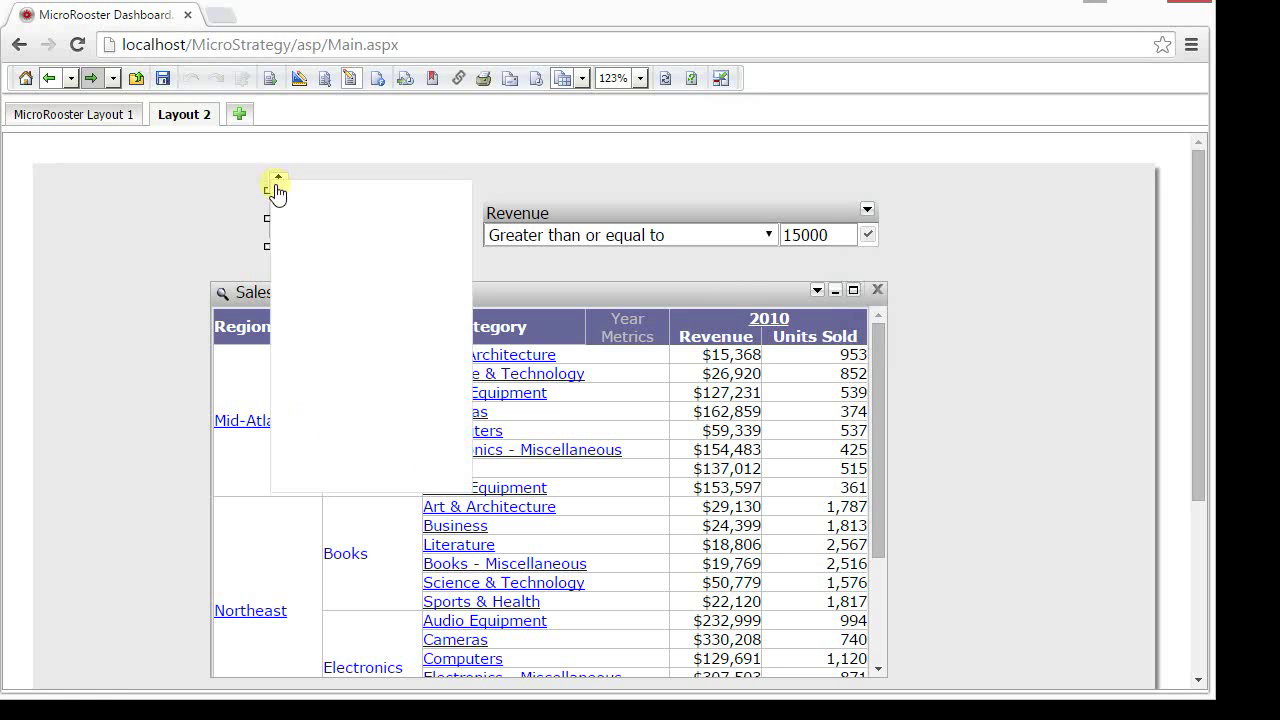
{"action": "left_click", "coordinate": [350, 474]}
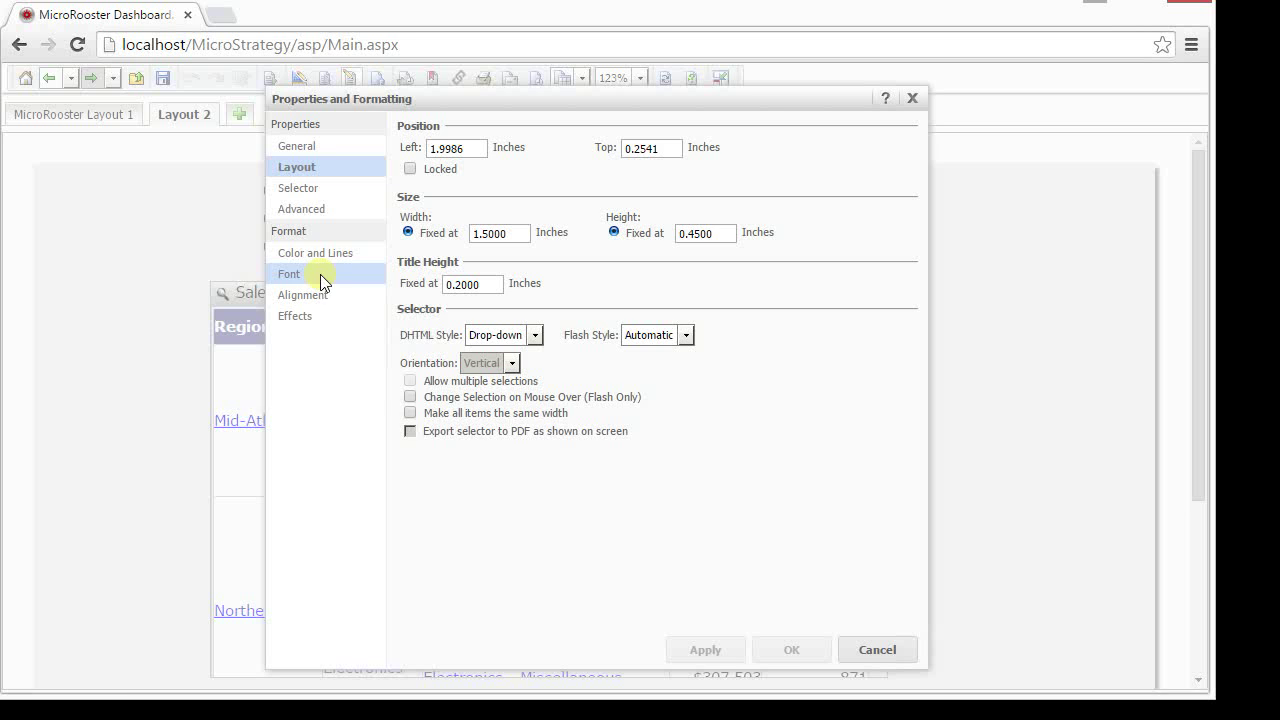
{"action": "left_click", "coordinate": [320, 256]}
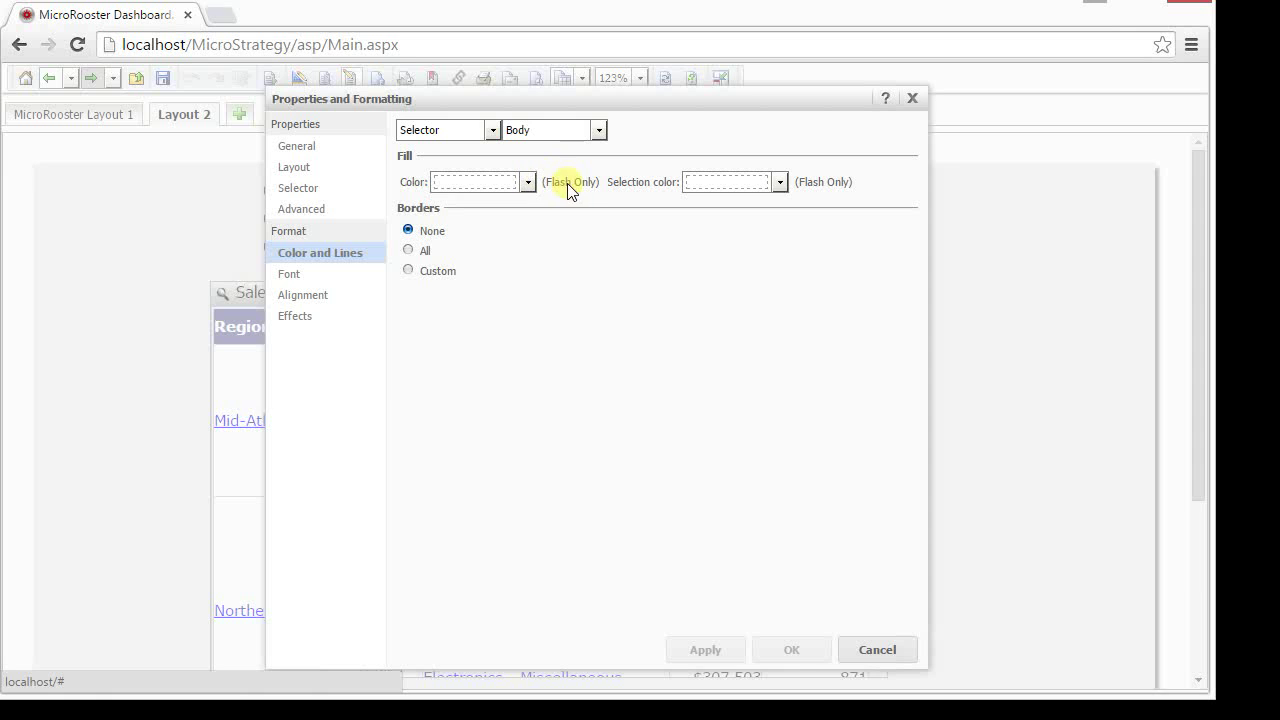
{"action": "left_click", "coordinate": [530, 180]}
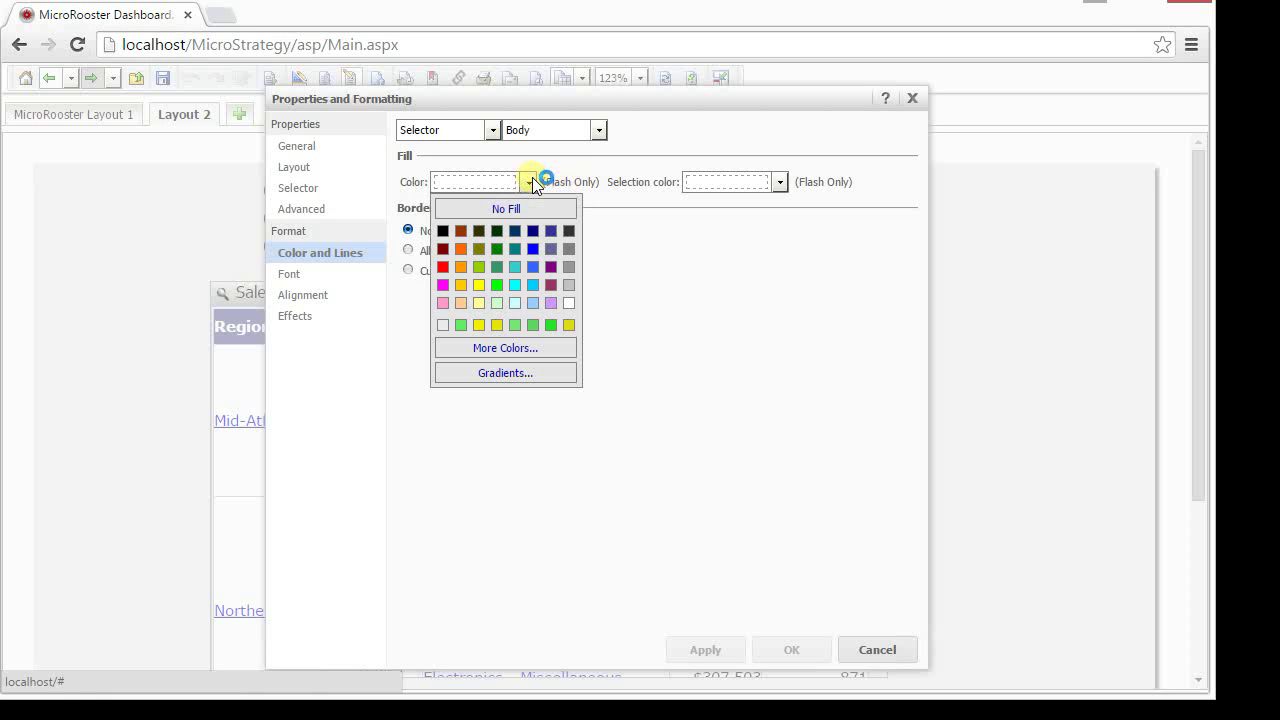
{"action": "left_click", "coordinate": [533, 249]}
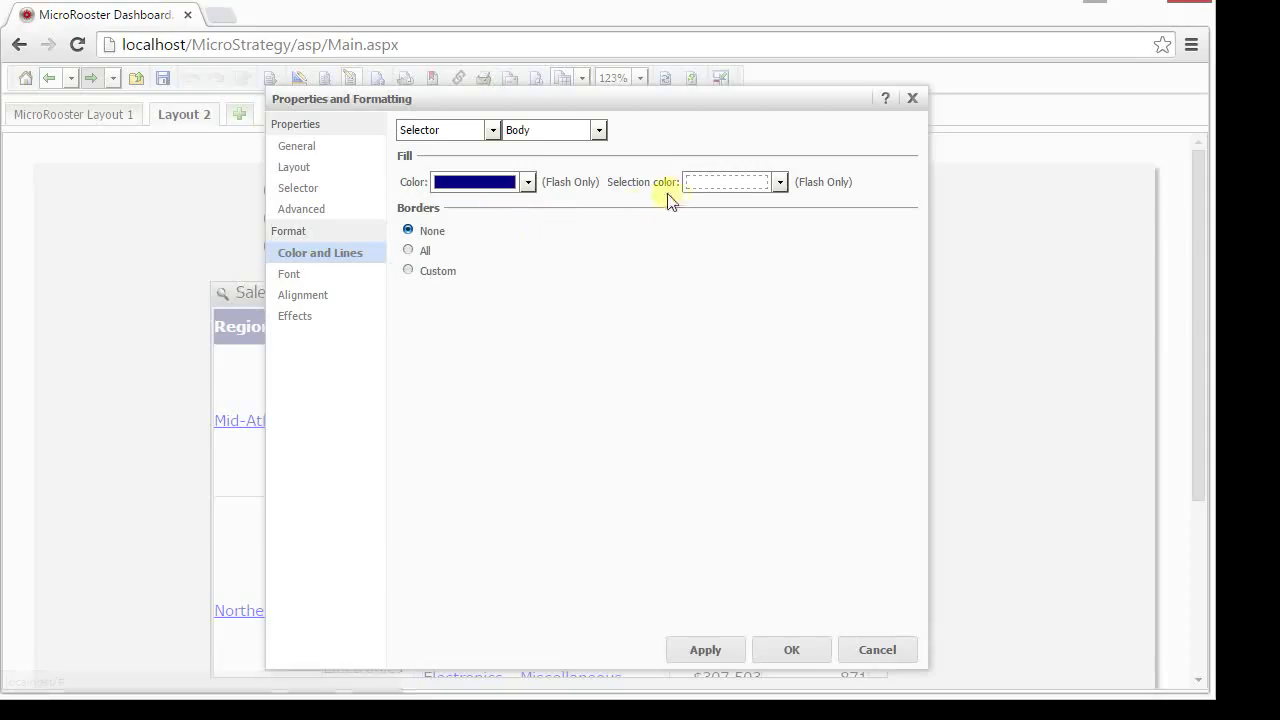
{"action": "left_click", "coordinate": [719, 183]}
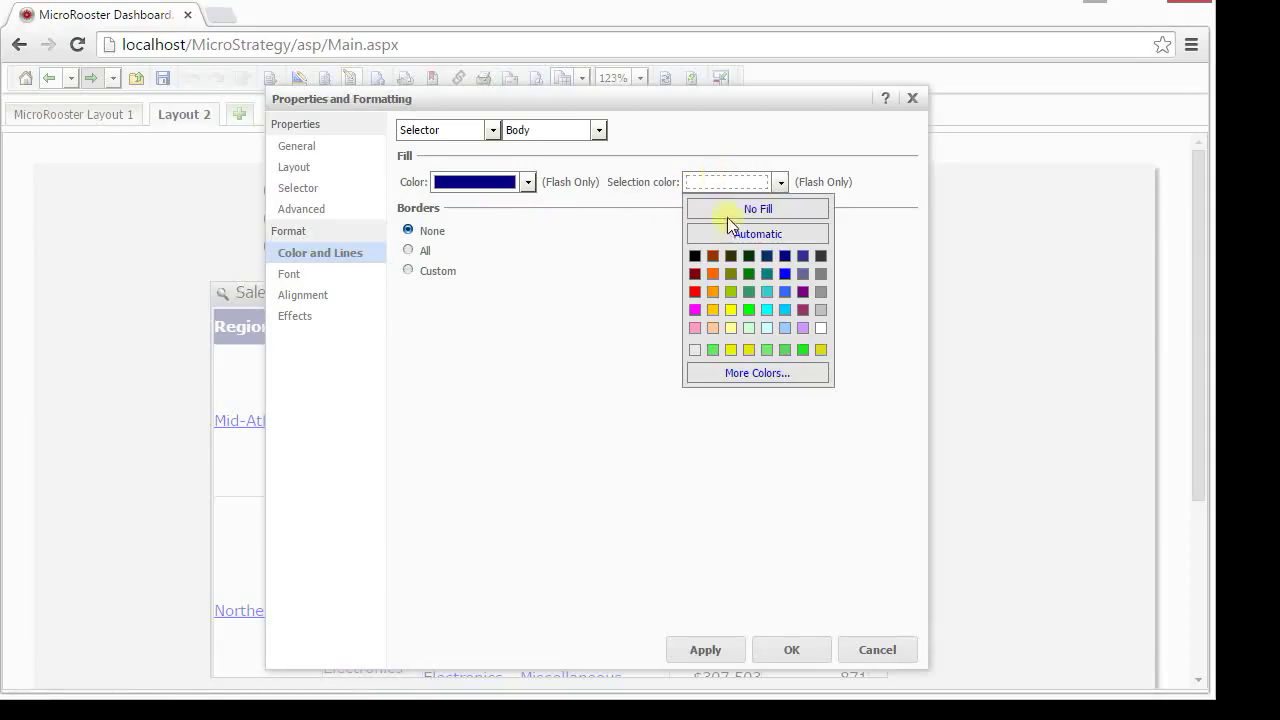
{"action": "left_click", "coordinate": [783, 310]}
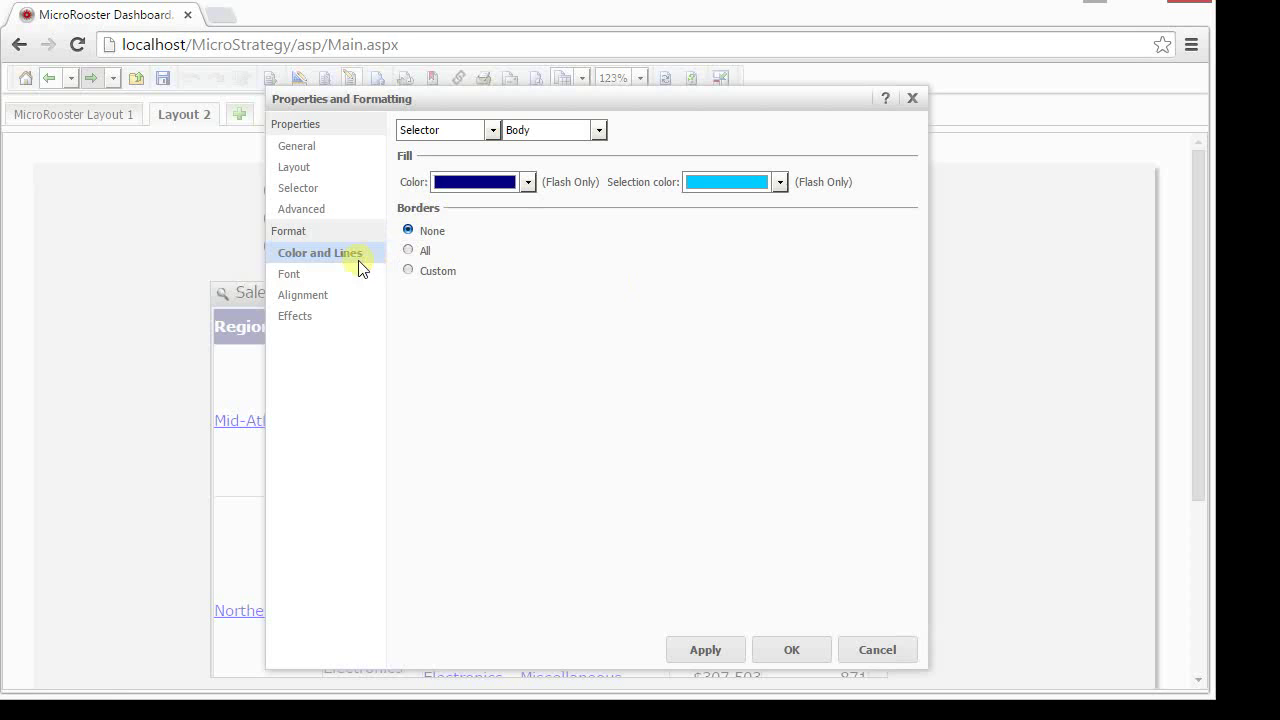
- Set the Year selector's font colour to white and apply the formatting
{"action": "left_click", "coordinate": [332, 273]}
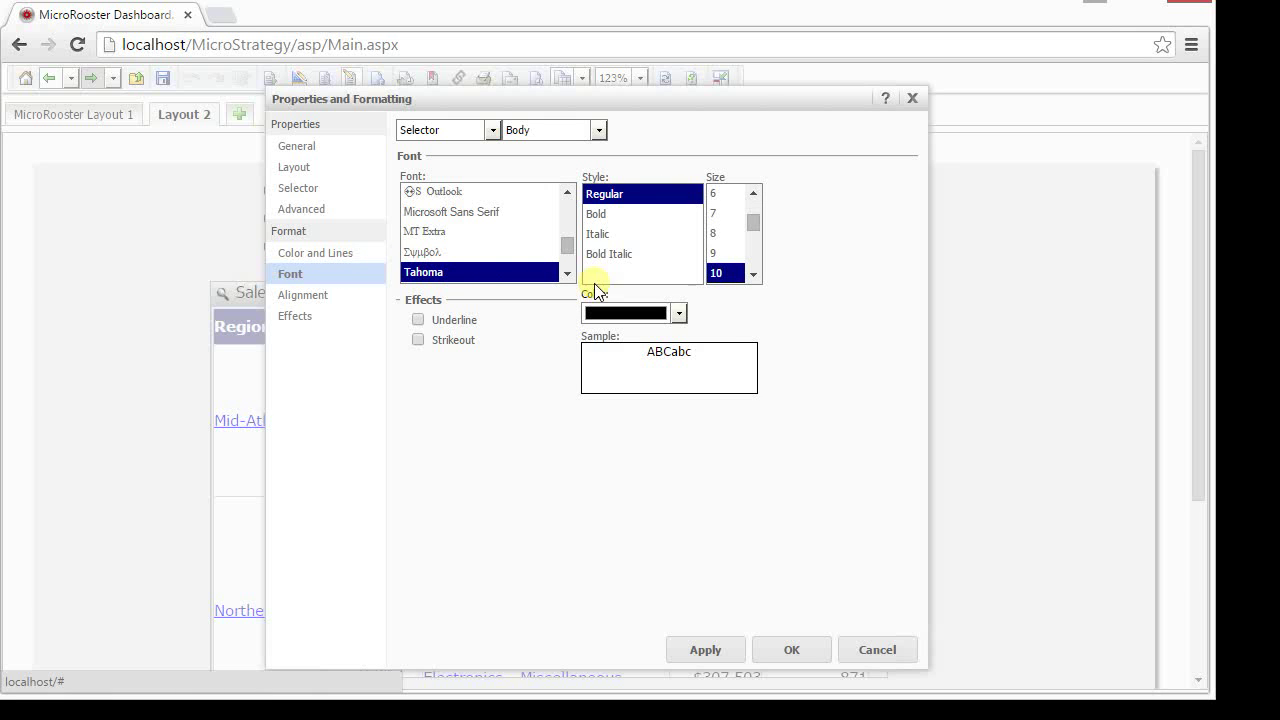
{"action": "left_click", "coordinate": [680, 313]}
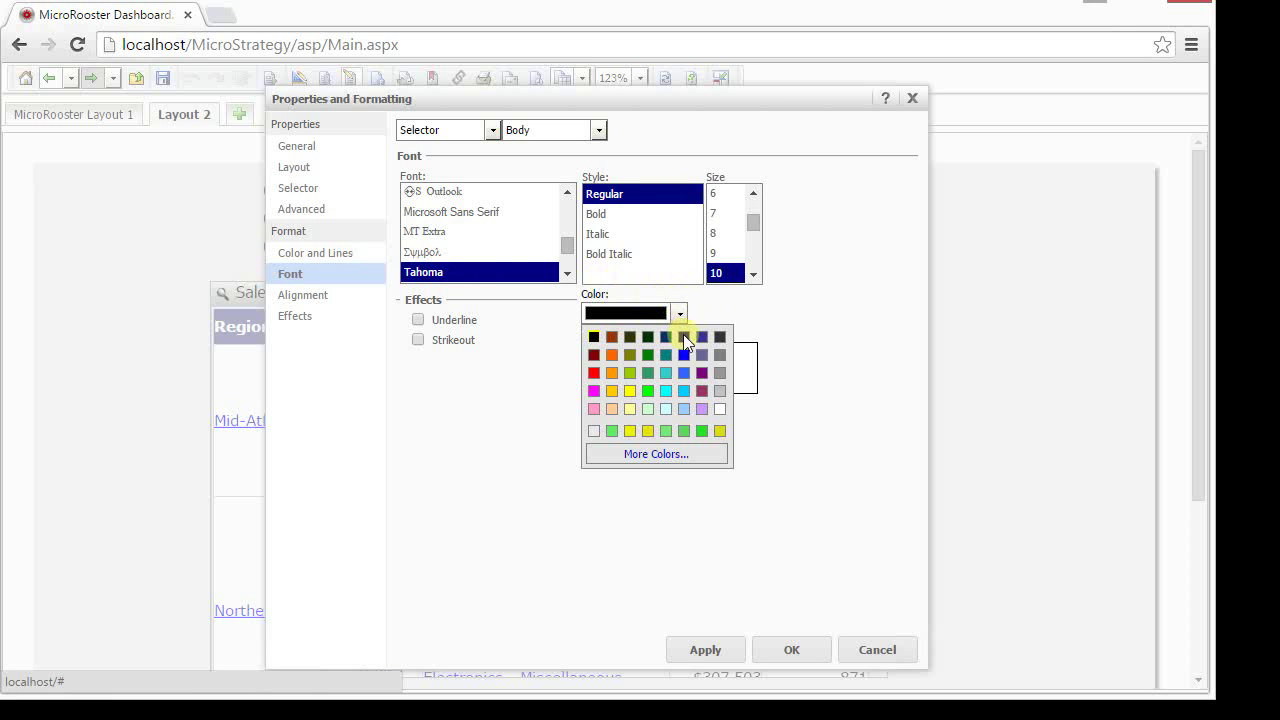
{"action": "left_click", "coordinate": [717, 409]}
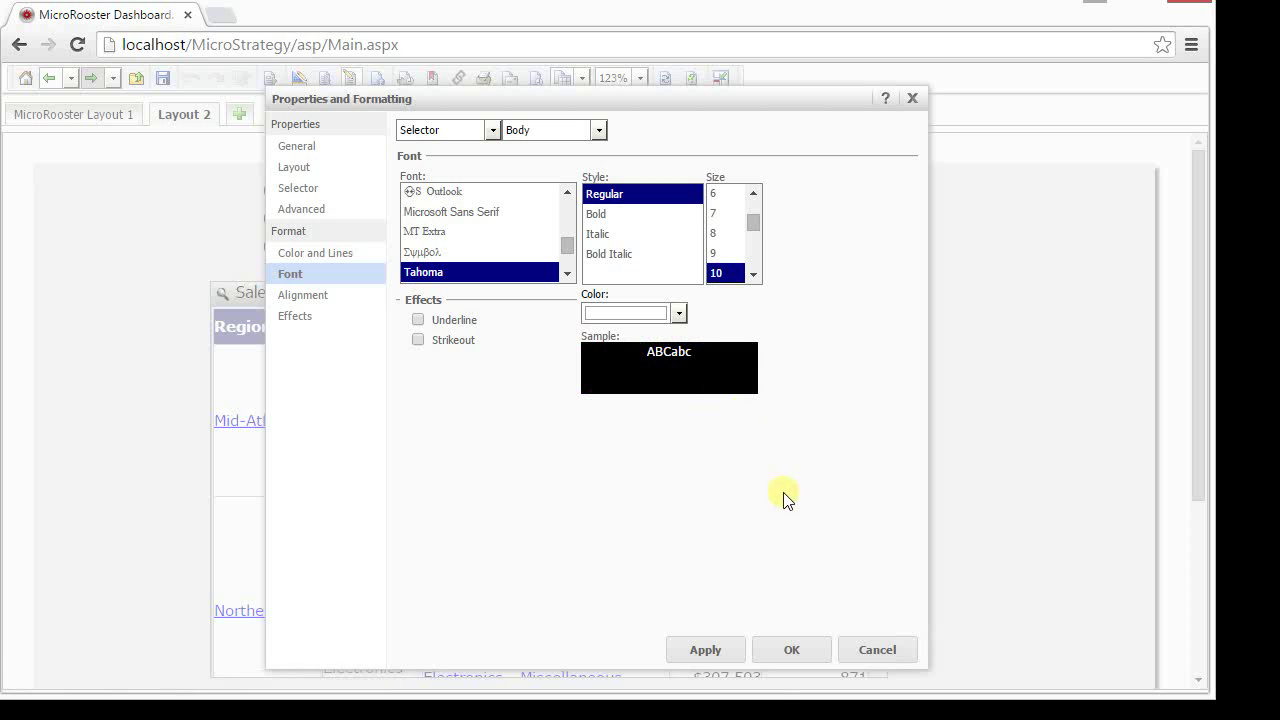
{"action": "left_click", "coordinate": [780, 655]}
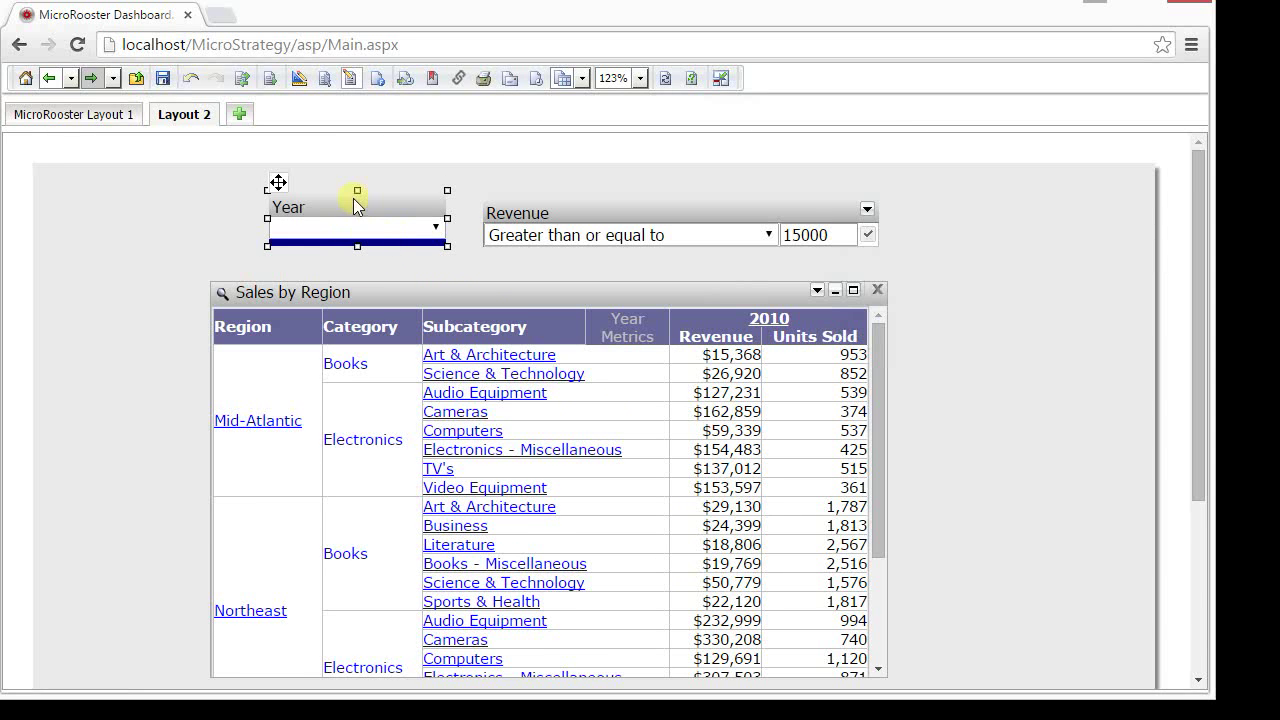
{"action": "left_click", "coordinate": [379, 86]}
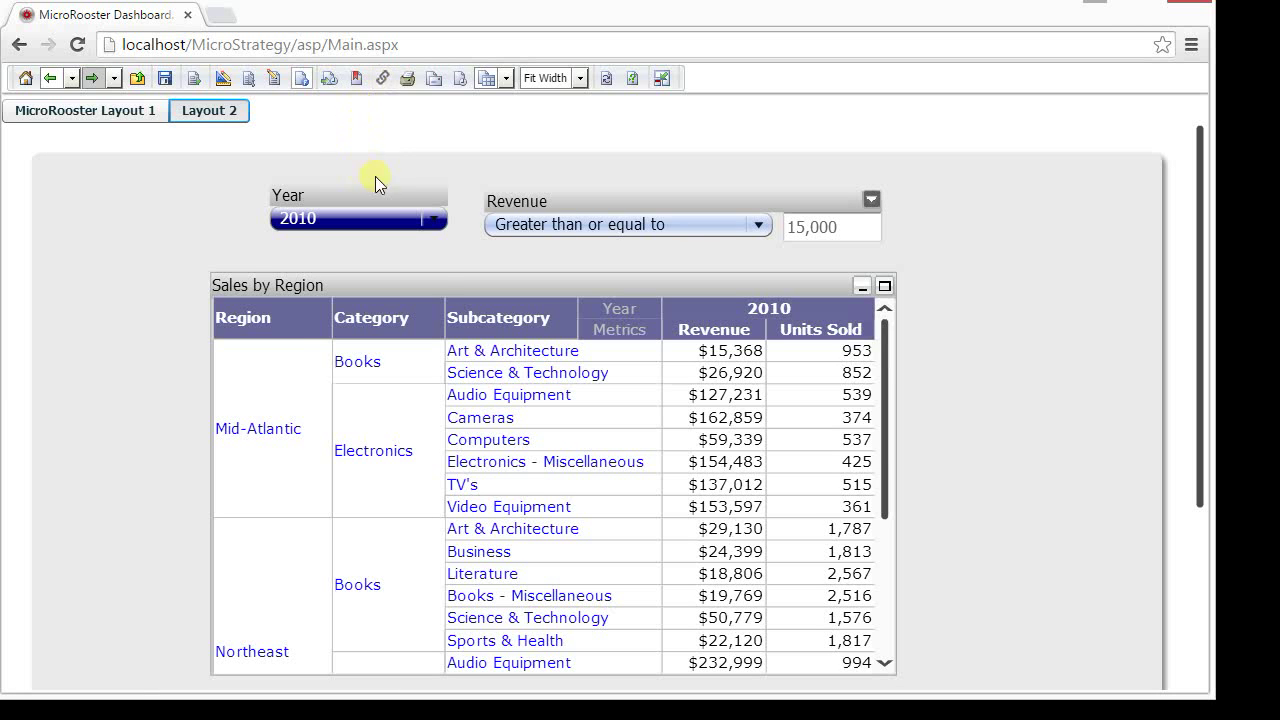
{"action": "left_click", "coordinate": [430, 219]}
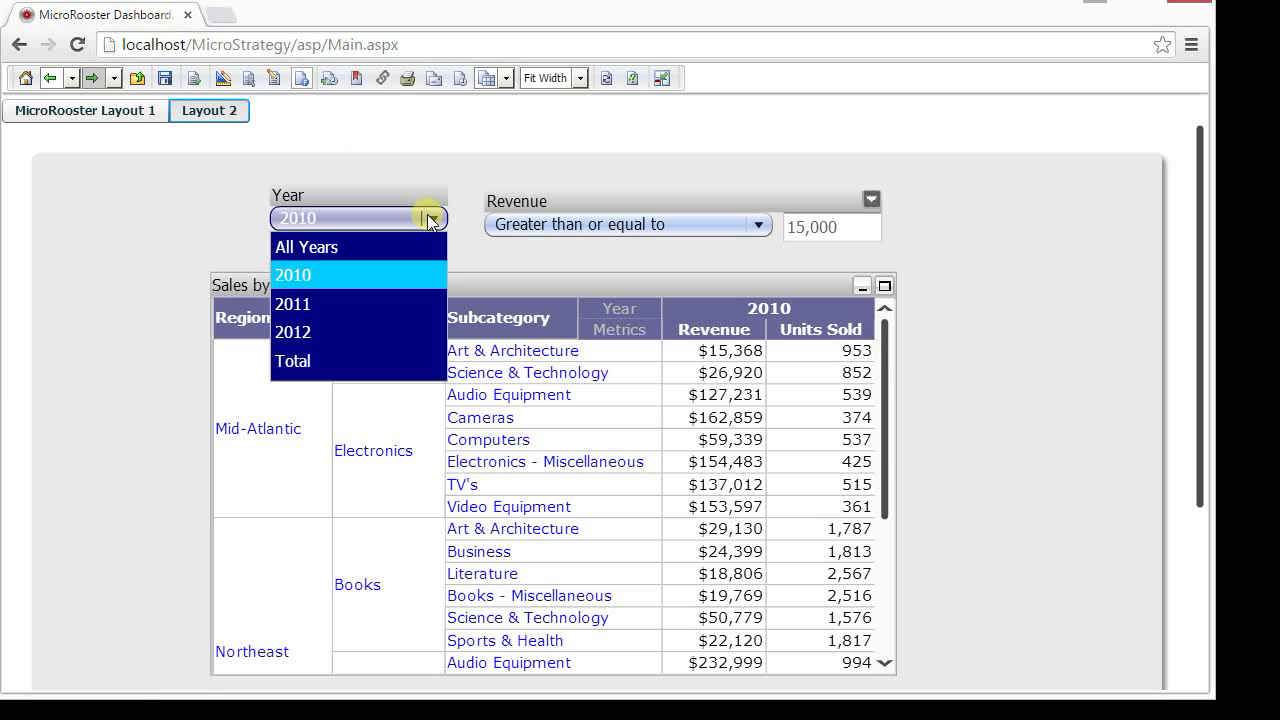
{"action": "left_click", "coordinate": [430, 219]}
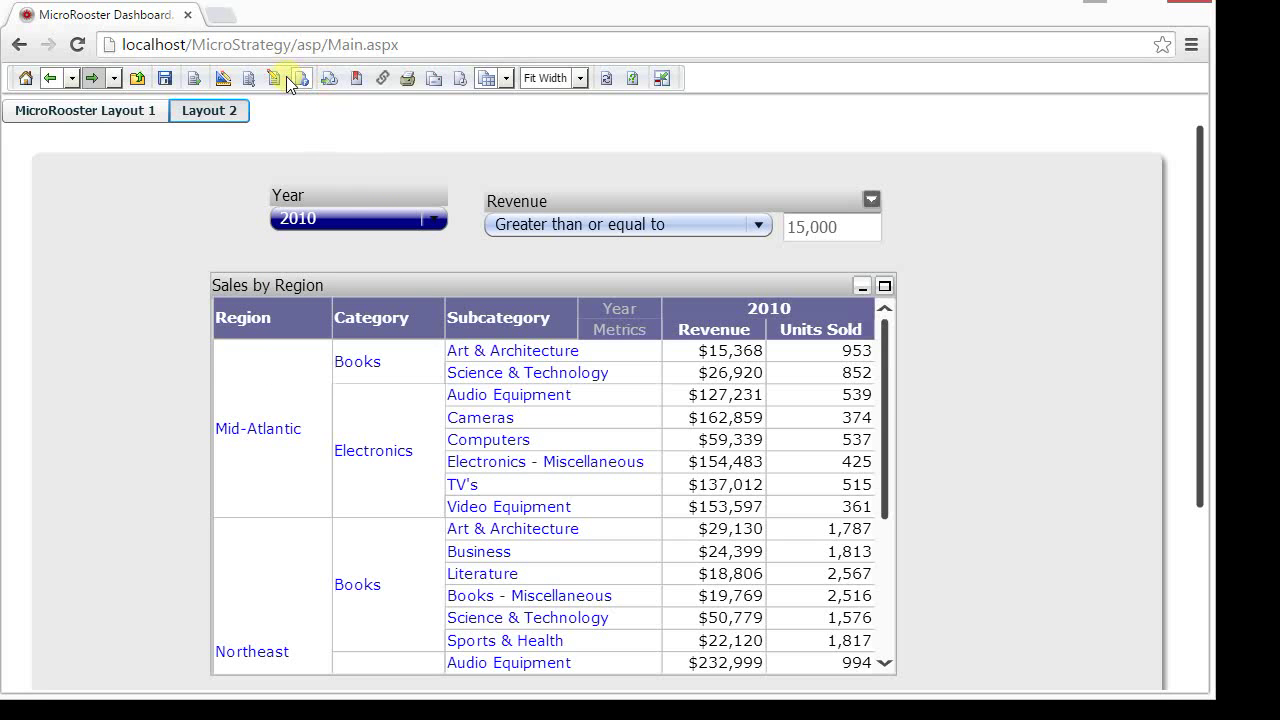
{"action": "left_click", "coordinate": [255, 80]}
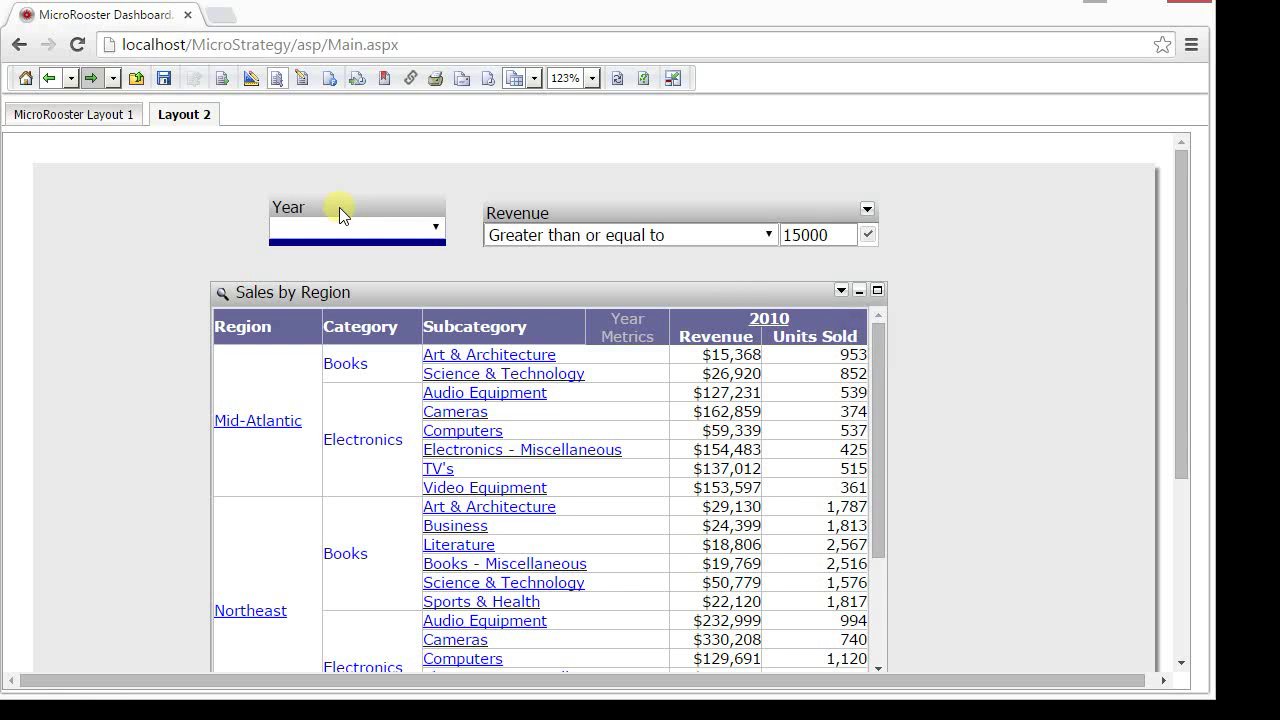
- Set the Year selector's font colour back to black and check 2010 reads clearly
{"action": "left_click", "coordinate": [303, 77]}
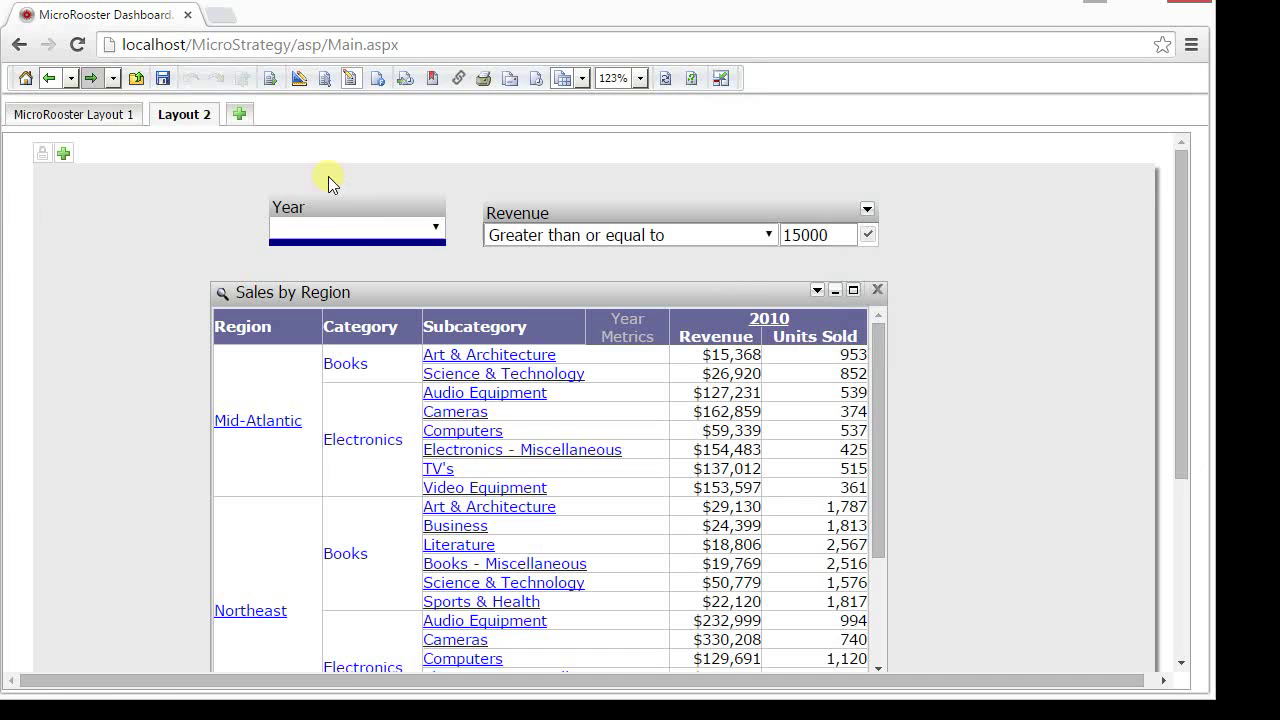
{"action": "right_click", "coordinate": [330, 204]}
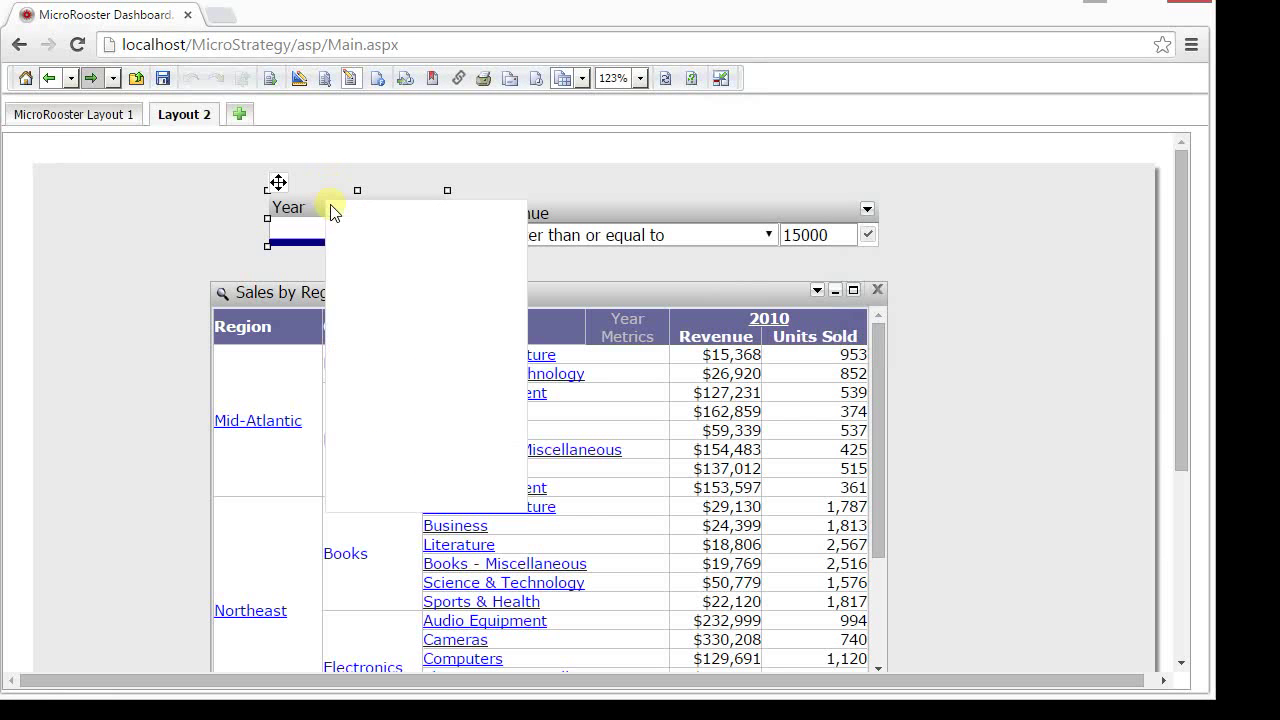
{"action": "left_click", "coordinate": [410, 493]}
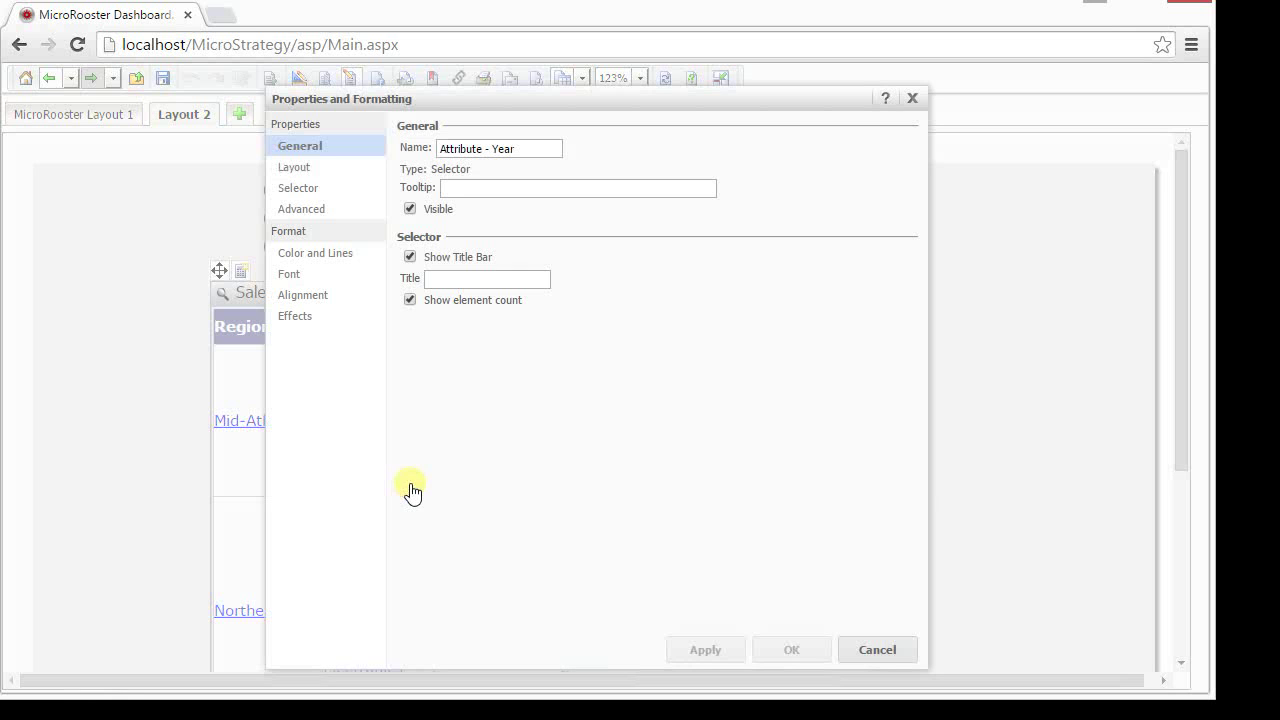
{"action": "left_click", "coordinate": [315, 278]}
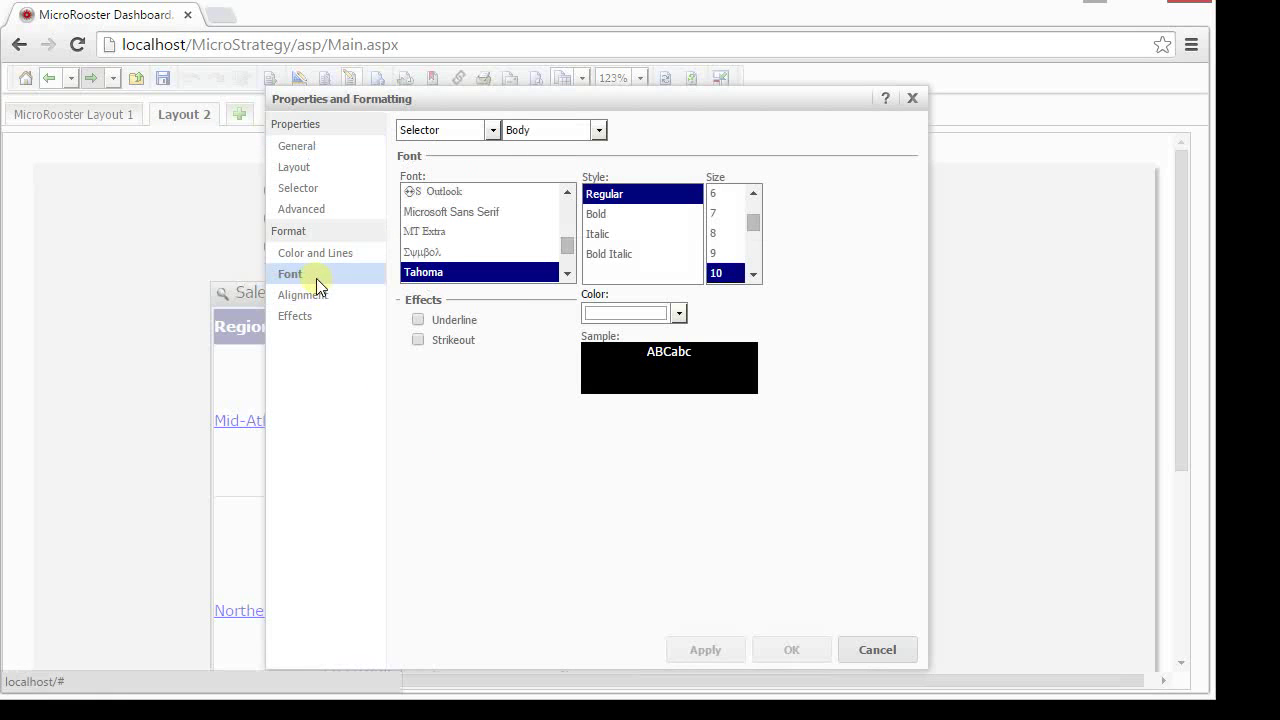
{"action": "left_click", "coordinate": [625, 318]}
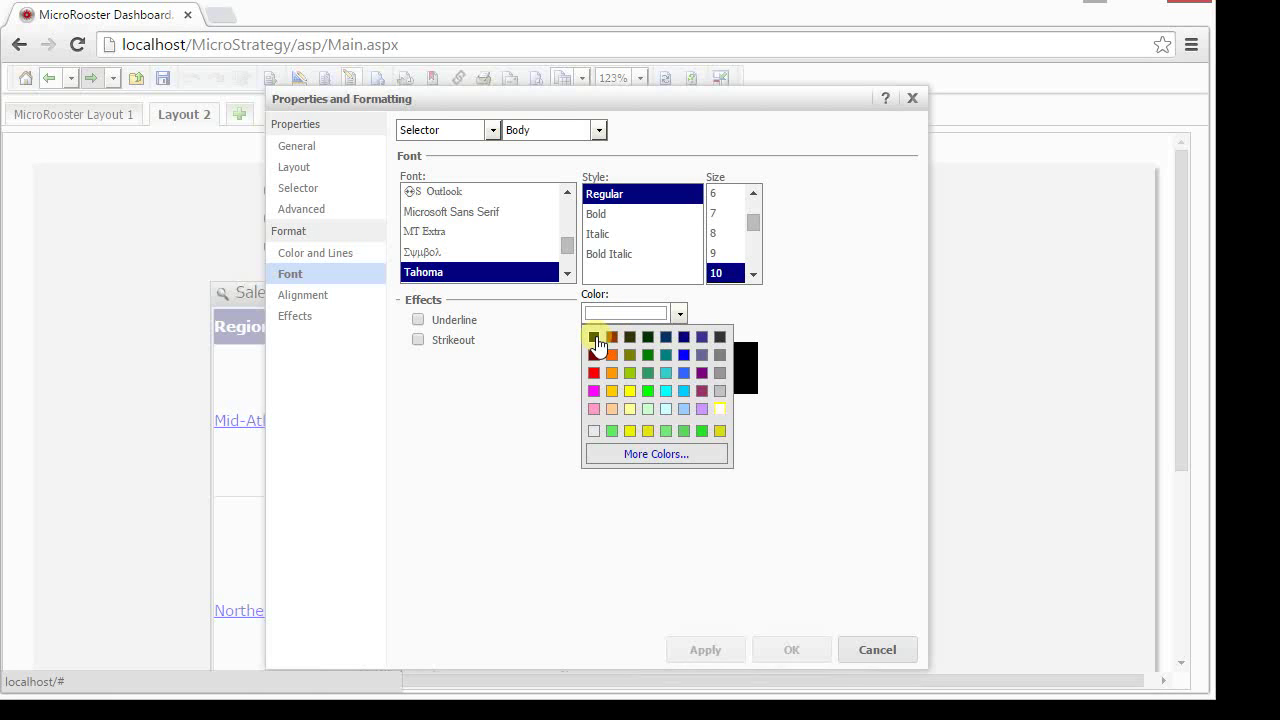
{"action": "left_click", "coordinate": [596, 341]}
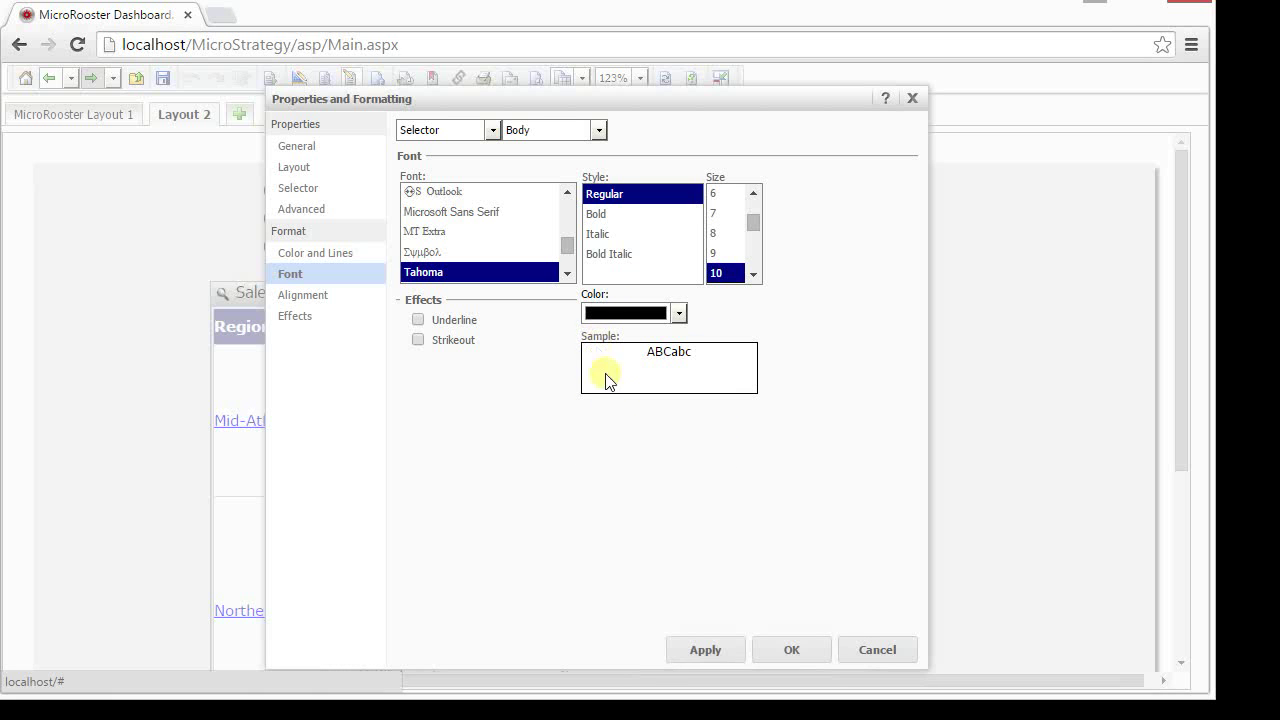
{"action": "left_click", "coordinate": [773, 653]}
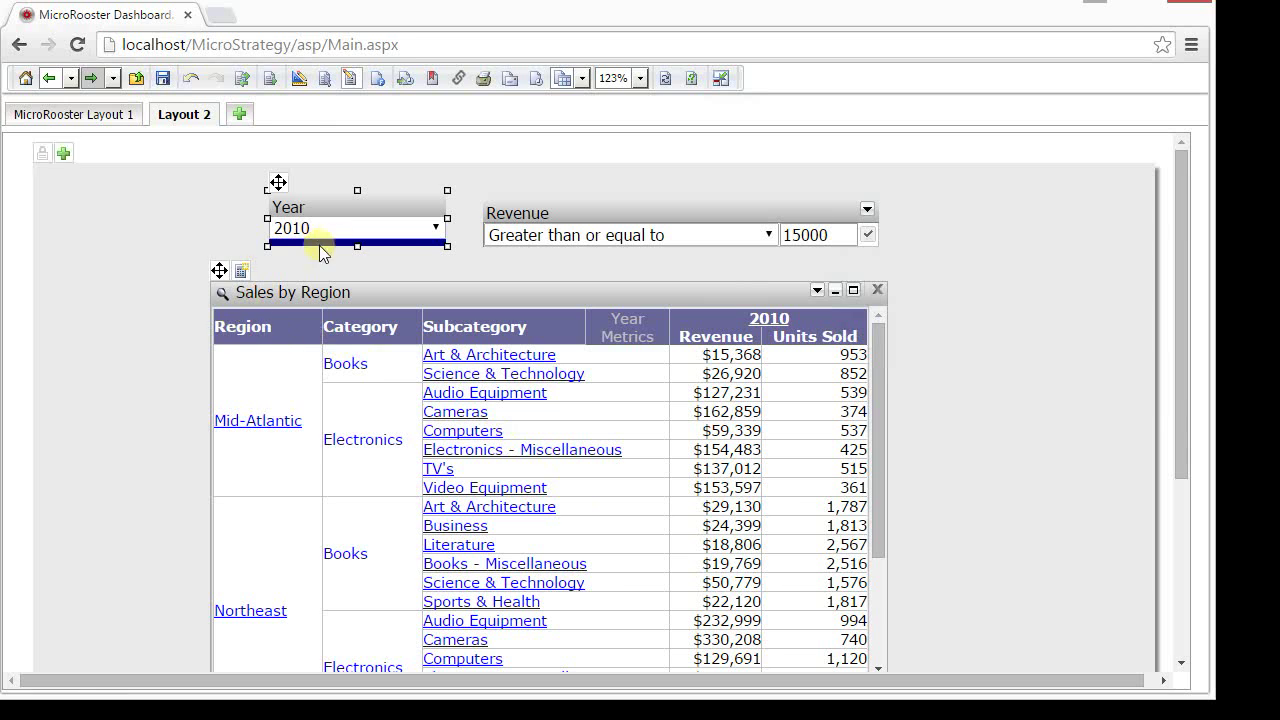
{"action": "left_click", "coordinate": [437, 230]}
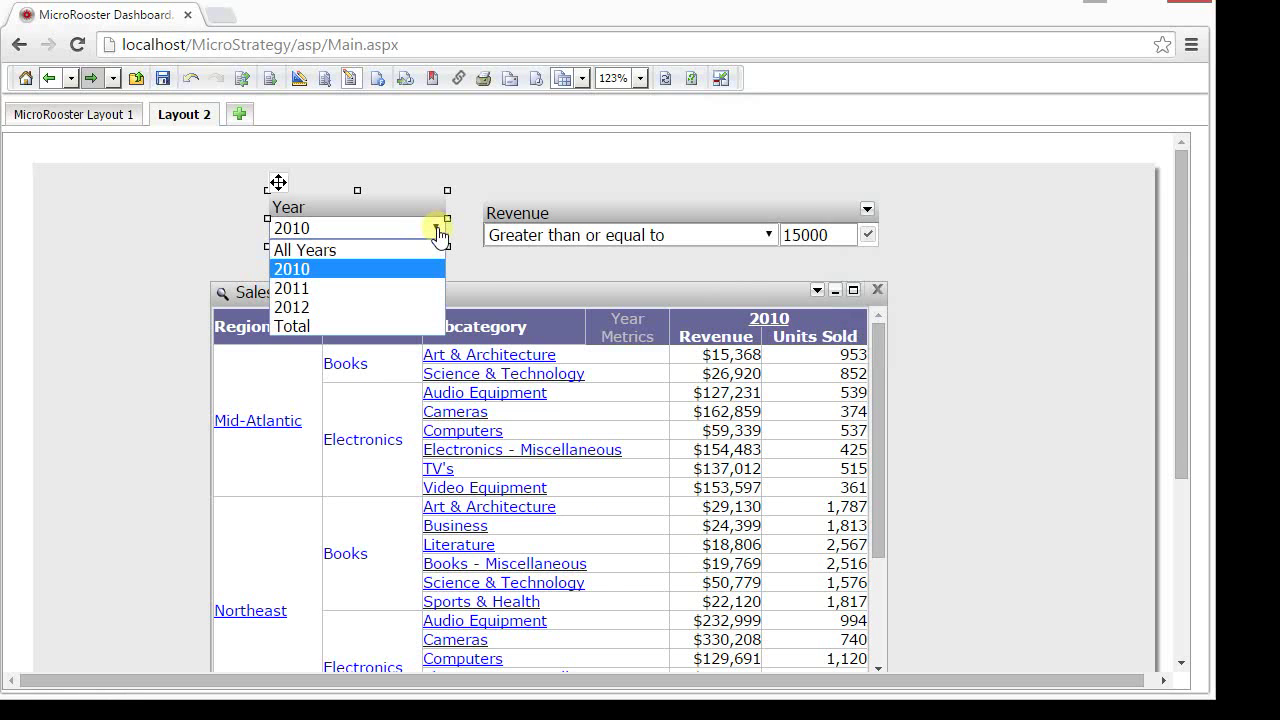
{"action": "left_click", "coordinate": [437, 232]}
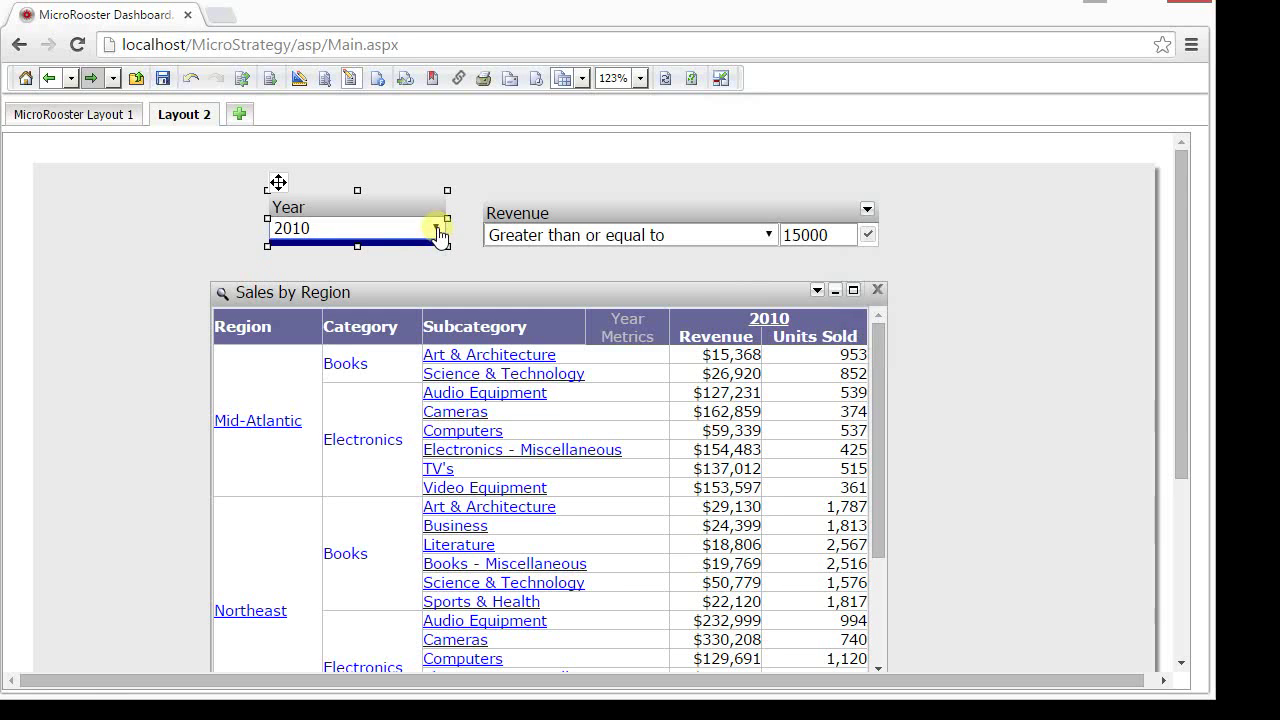
{"action": "left_click", "coordinate": [172, 258]}
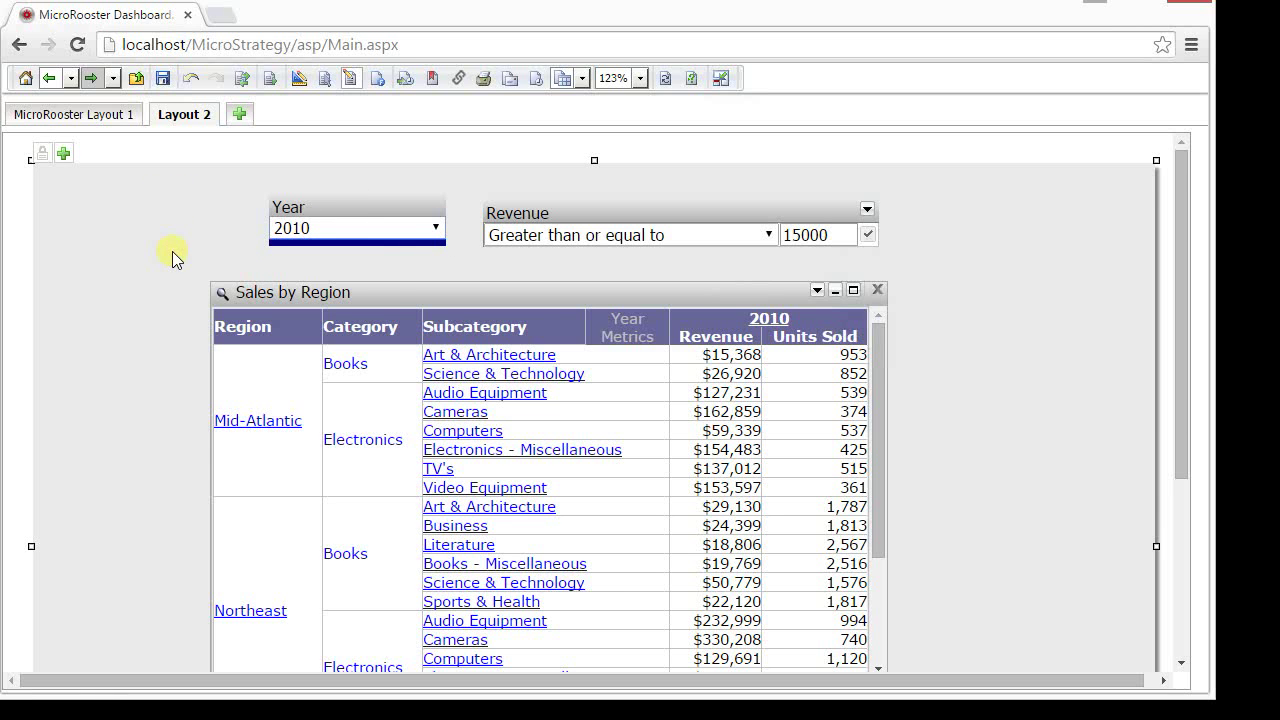
- In the full editor, insert a Check Boxes selector drawn left of the Sales by Region grid
{"action": "left_click", "coordinate": [720, 84]}
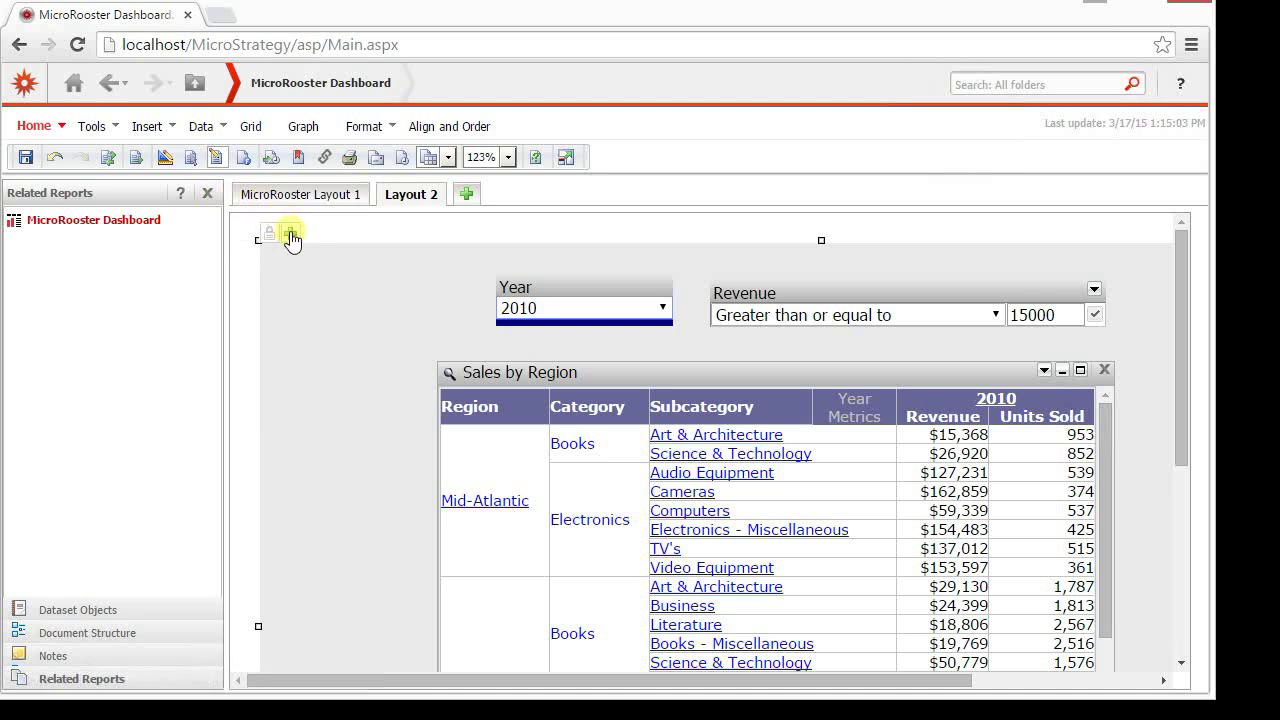
{"action": "left_click", "coordinate": [175, 127]}
{"action": "mouse_move", "coordinate": [320, 418]}
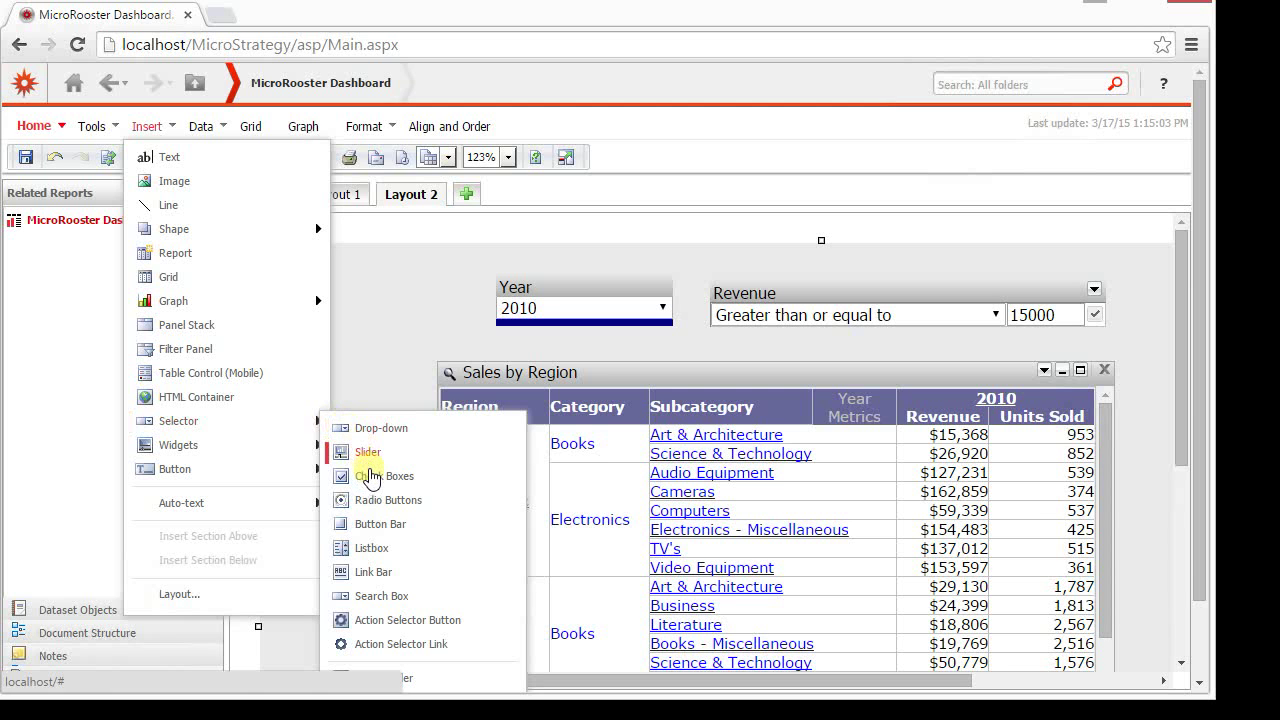
{"action": "left_click", "coordinate": [348, 476]}
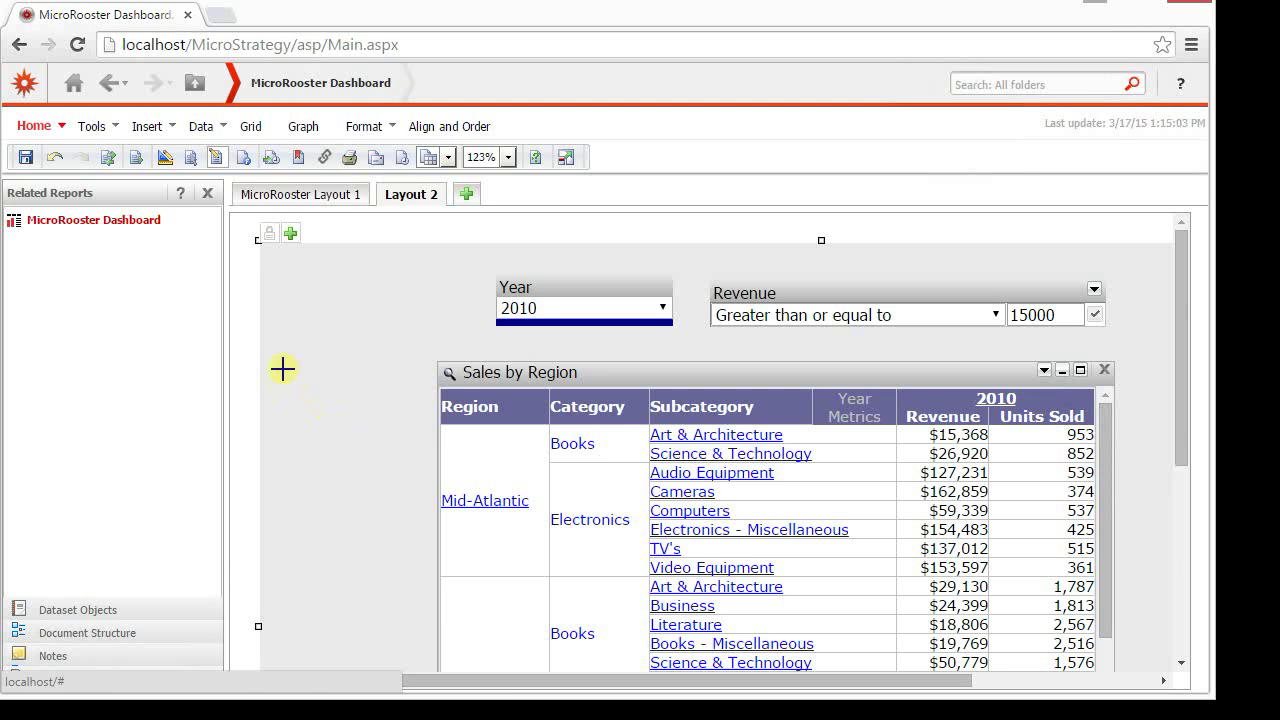
{"action": "left_click_drag", "start_coordinate": [282, 368], "coordinate": [413, 502]}
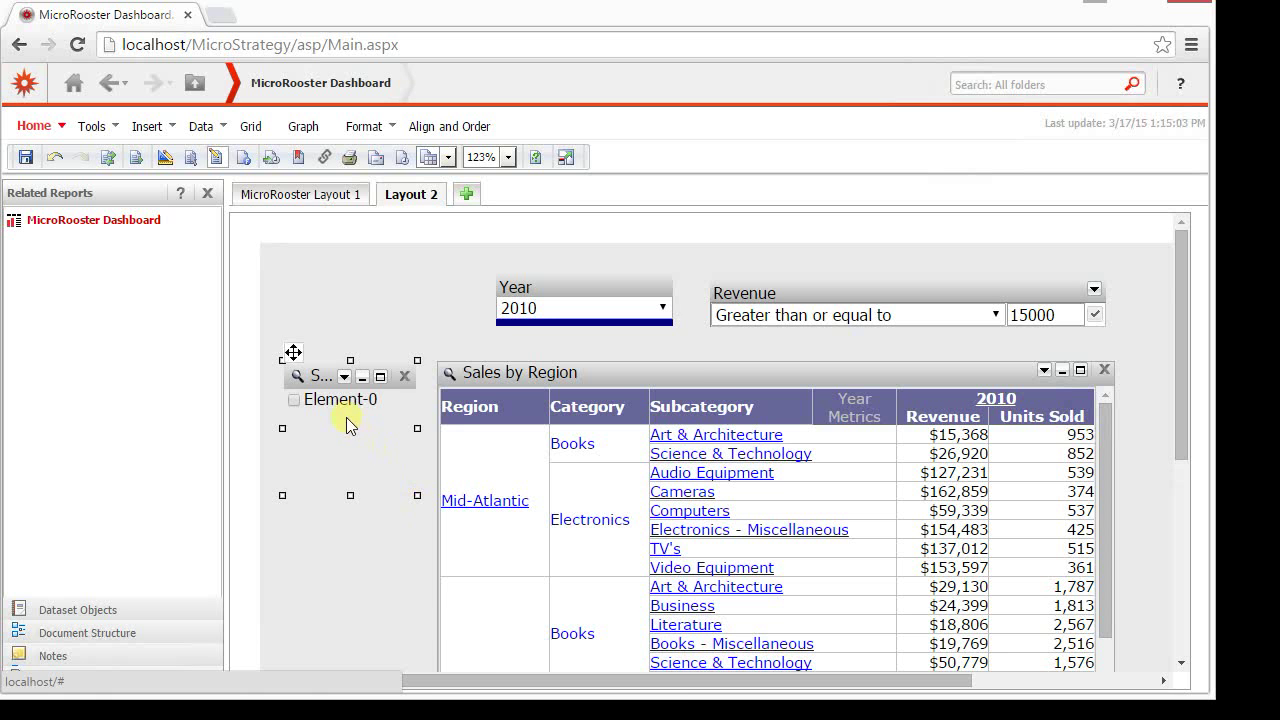
{"action": "left_click", "coordinate": [344, 376]}
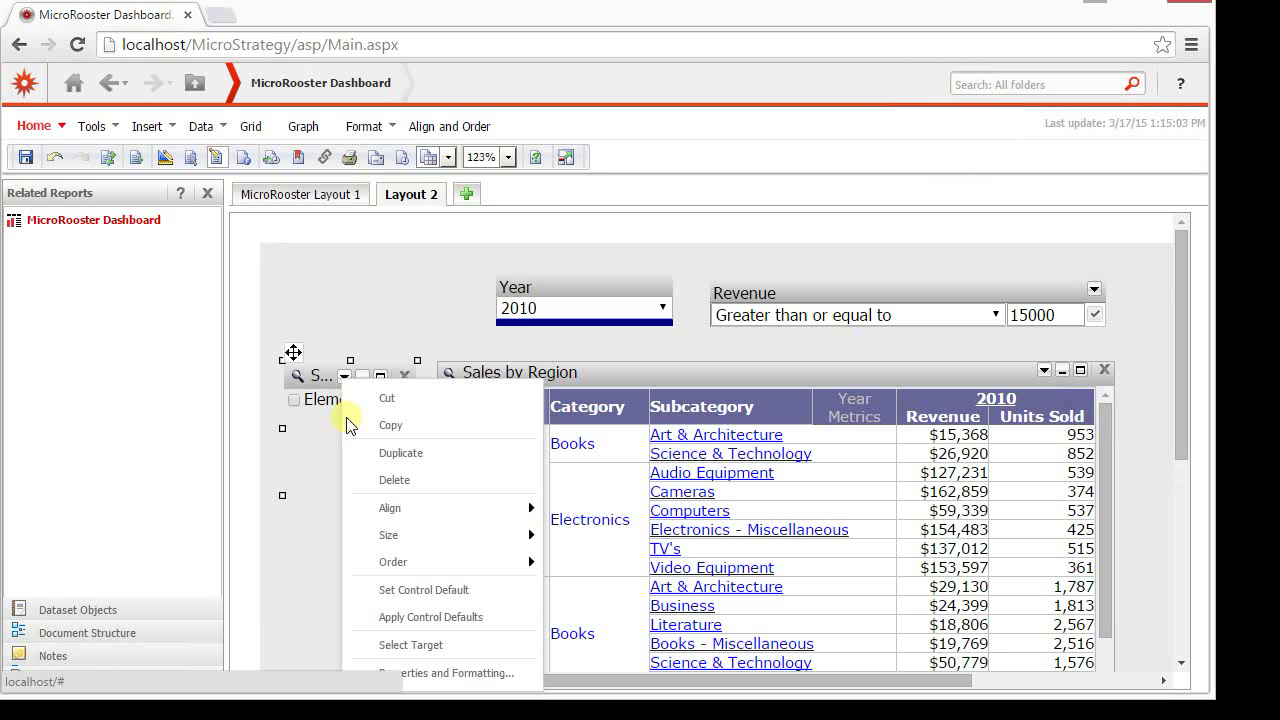
- Rename the check-box selector from Selector267 to Metrics and set its orientation to Vertical
{"action": "left_click", "coordinate": [447, 676]}
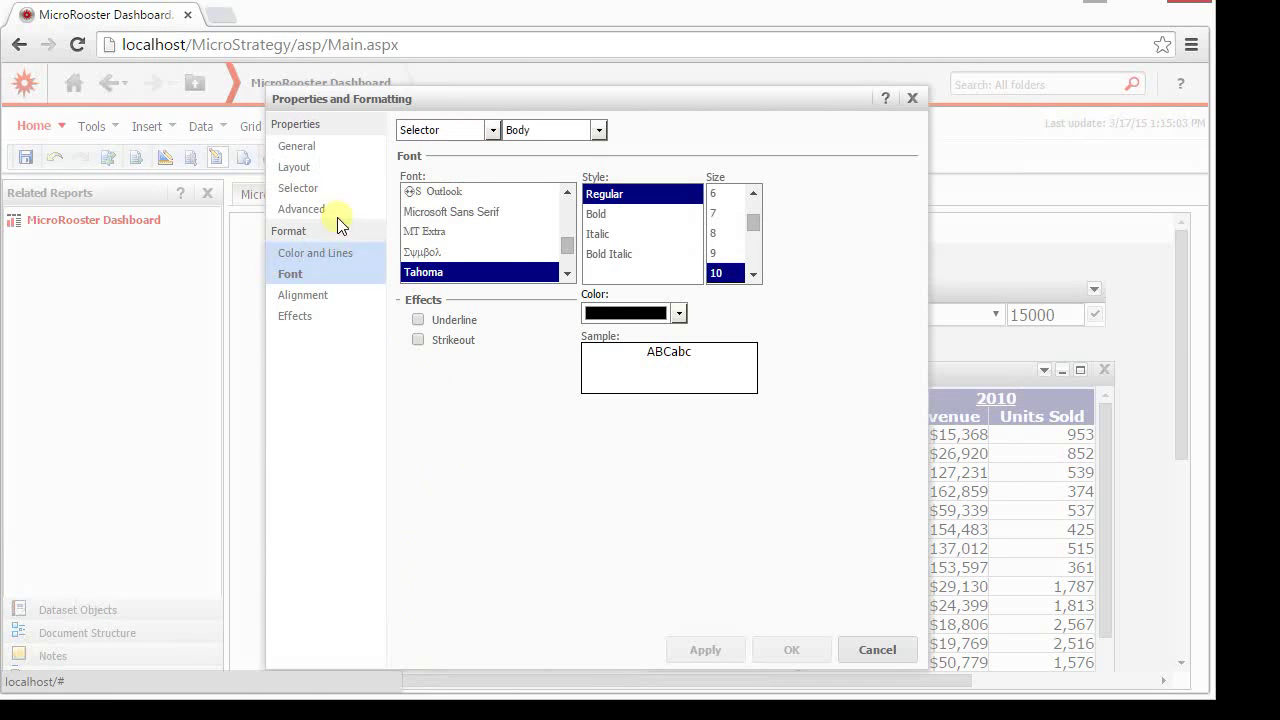
{"action": "left_click", "coordinate": [321, 169]}
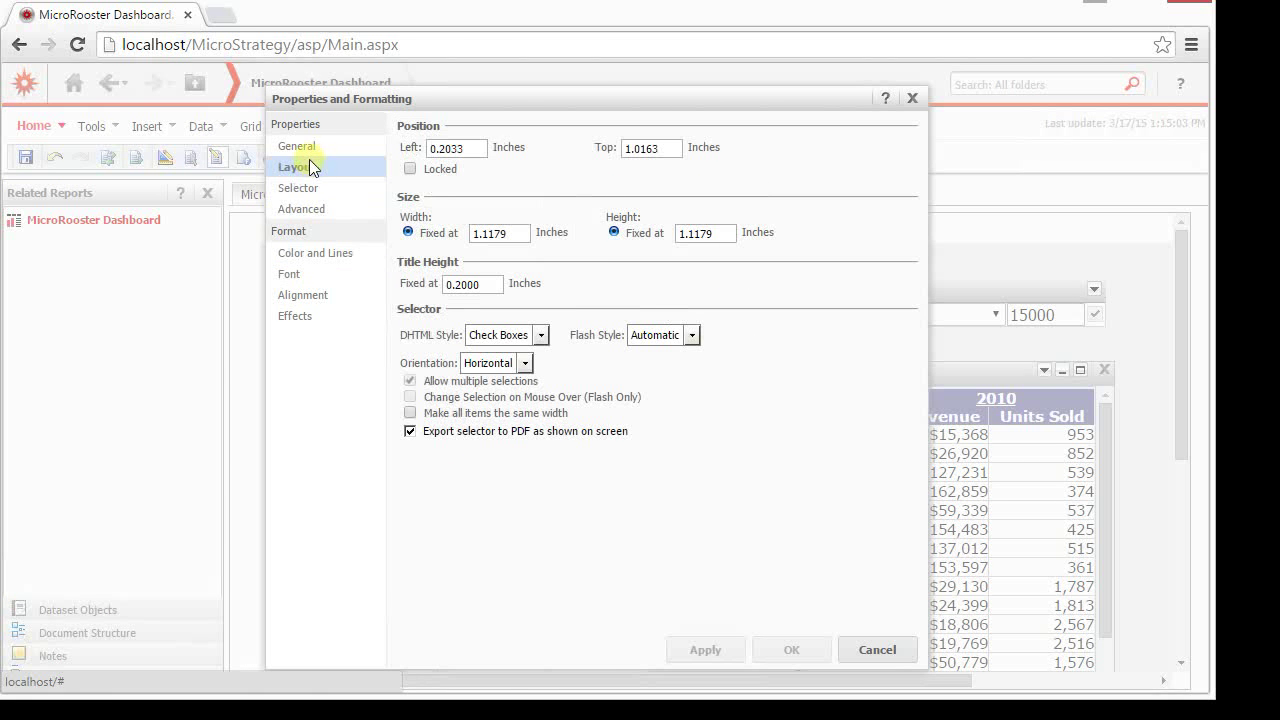
{"action": "left_click", "coordinate": [303, 148]}
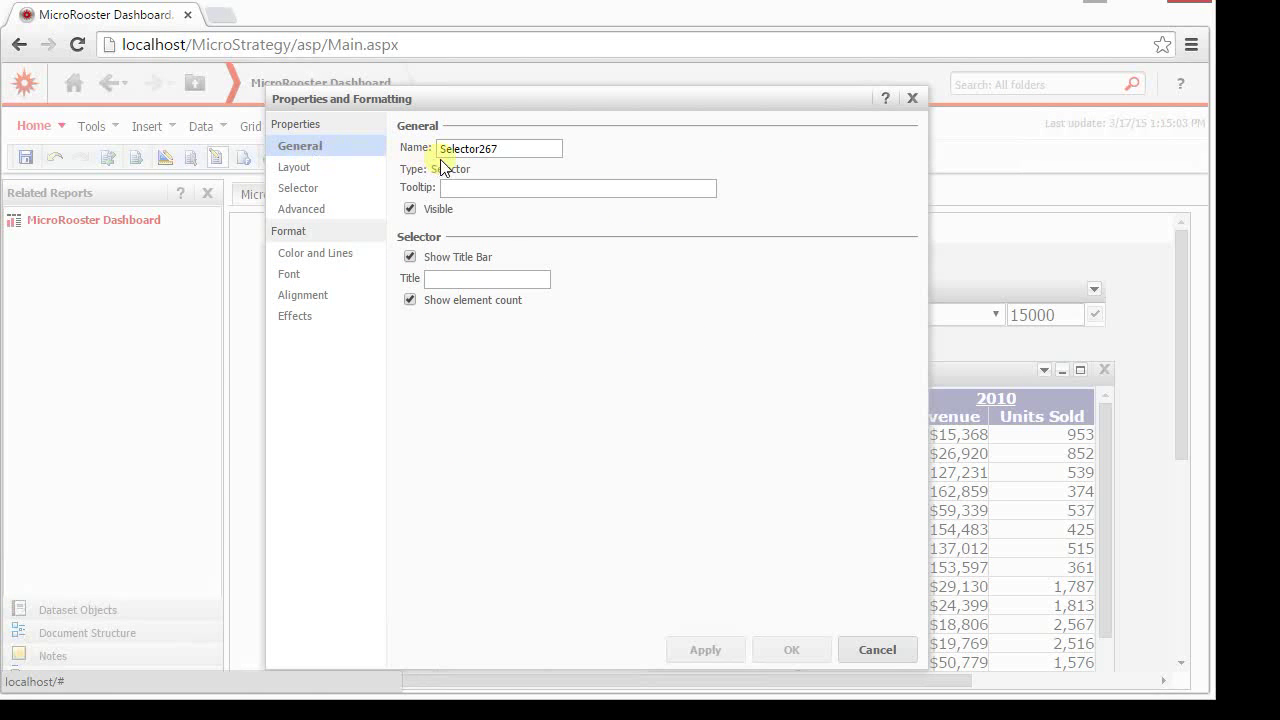
{"action": "left_click_drag", "start_coordinate": [496, 149], "coordinate": [420, 151]}
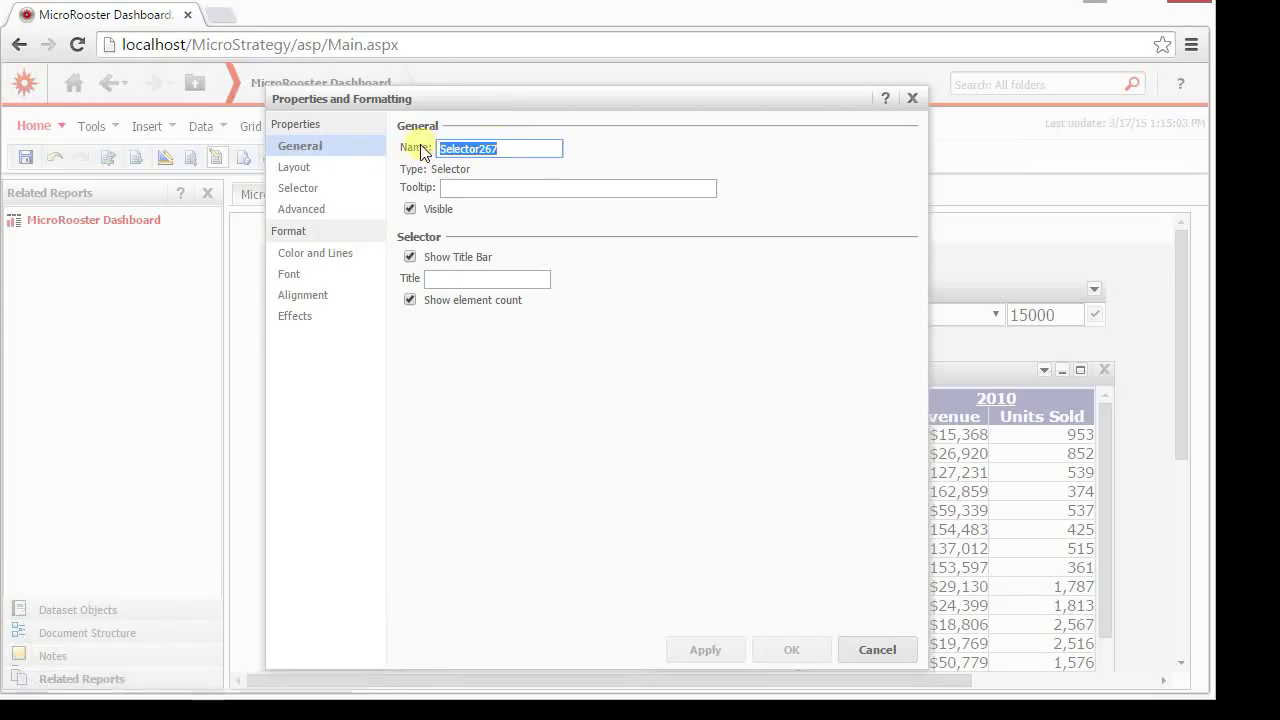
{"action": "type", "text": "Metrics"}
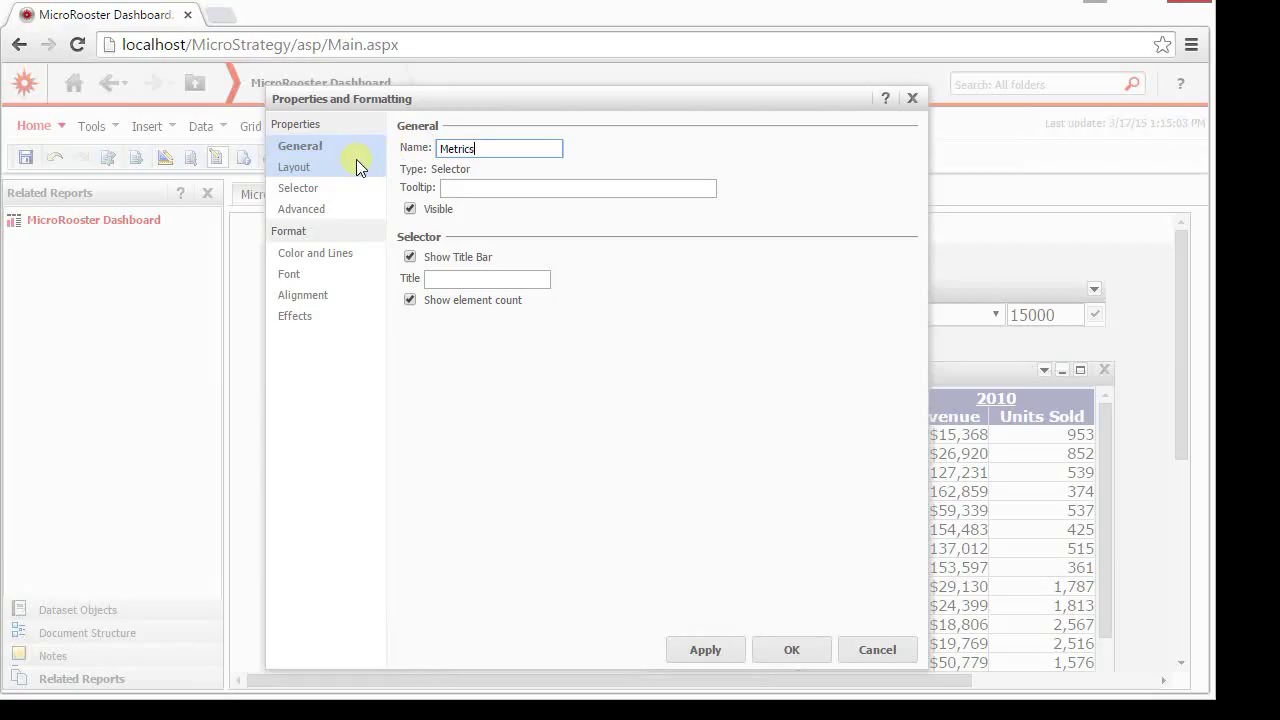
{"action": "left_click", "coordinate": [359, 167]}
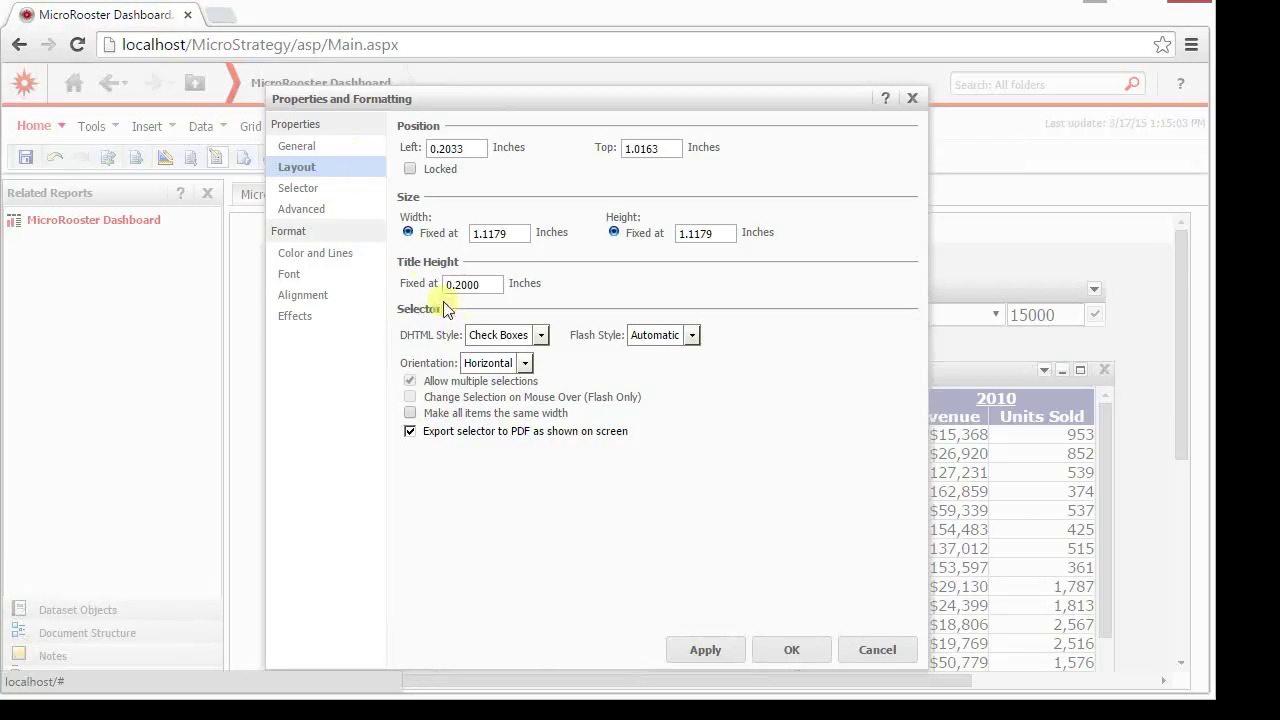
{"action": "left_click", "coordinate": [492, 363]}
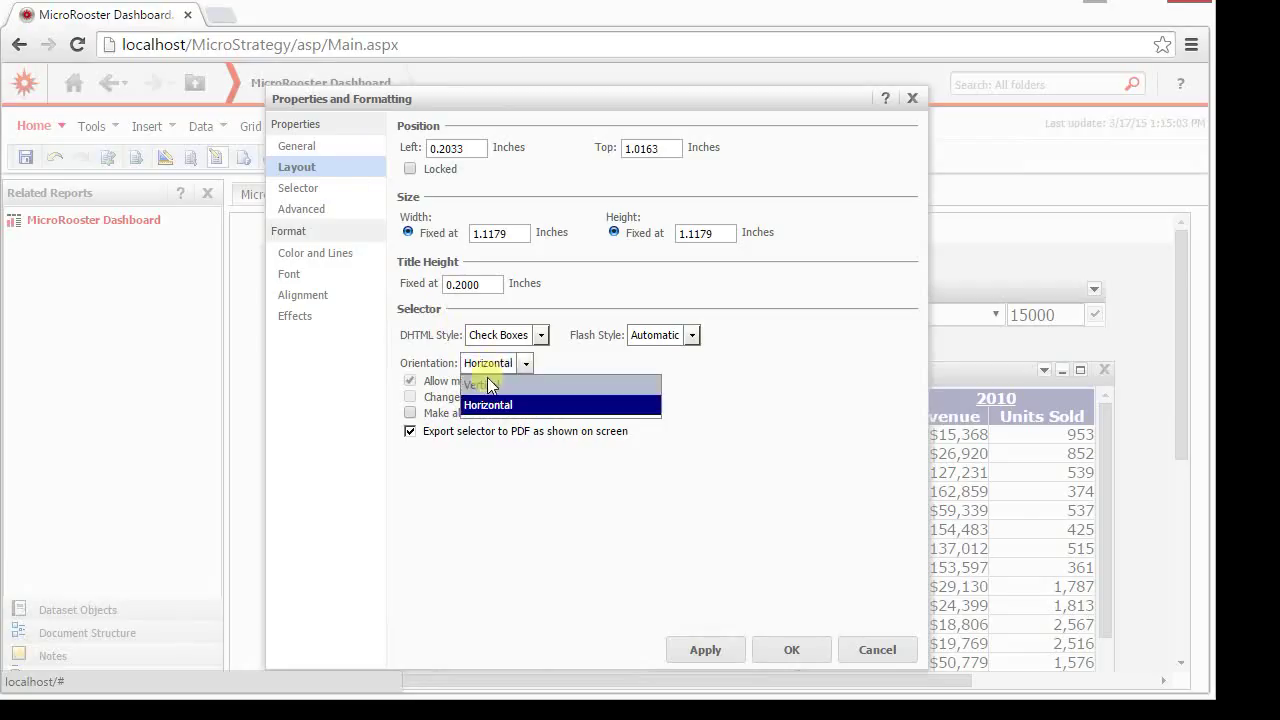
{"action": "left_click", "coordinate": [487, 382]}
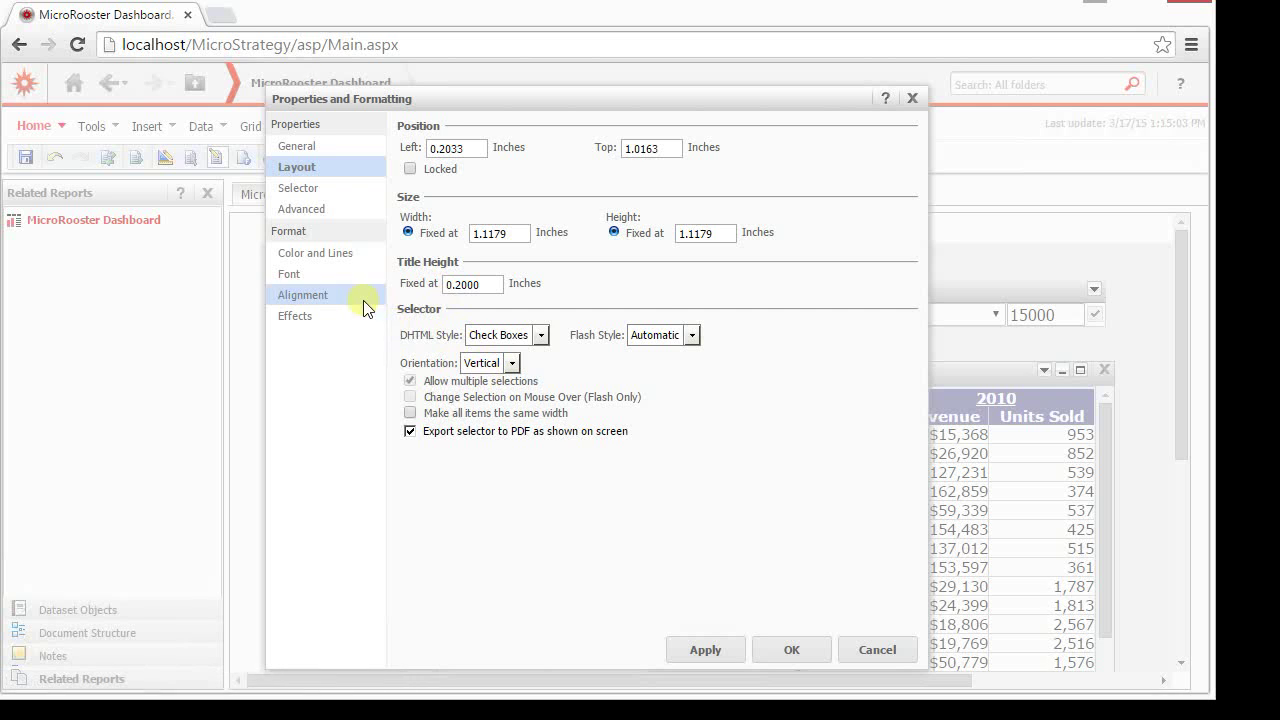
- Set Action Type to Select Metric, target Sales by Region (3), and alias All as 'All Metrics'
{"action": "left_click", "coordinate": [320, 195]}
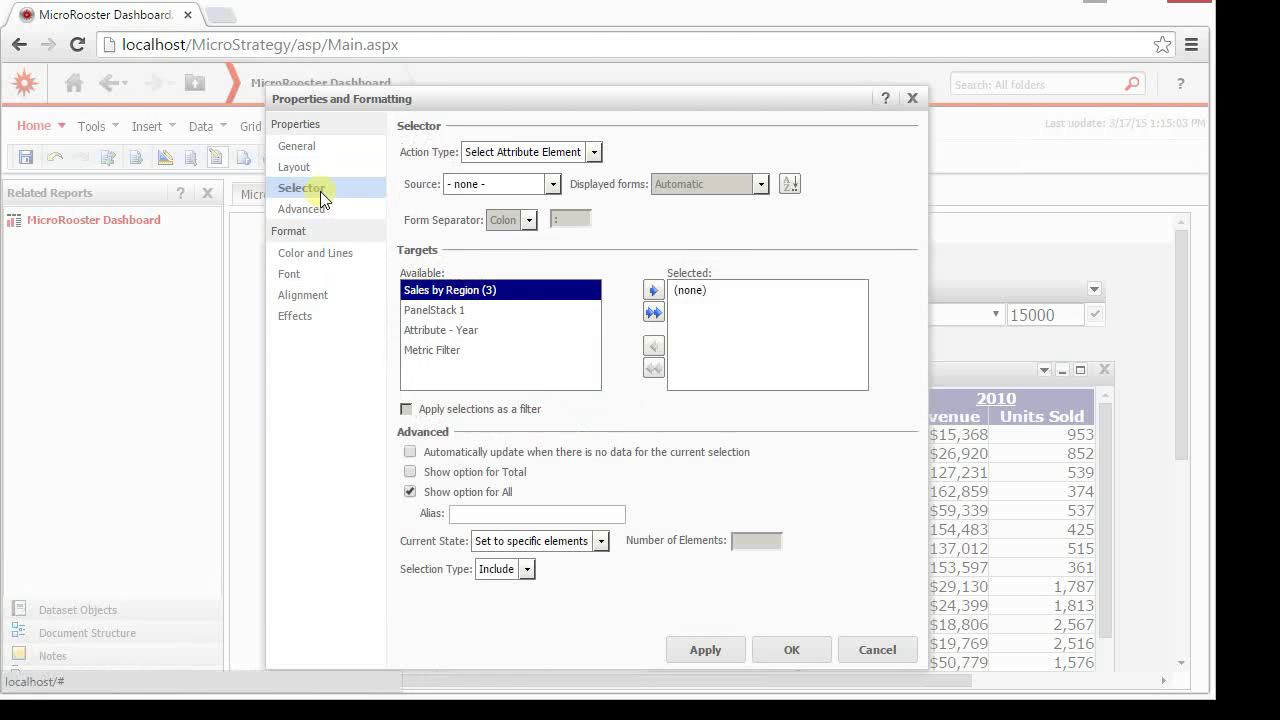
{"action": "left_click", "coordinate": [500, 155]}
{"action": "left_click", "coordinate": [486, 194]}
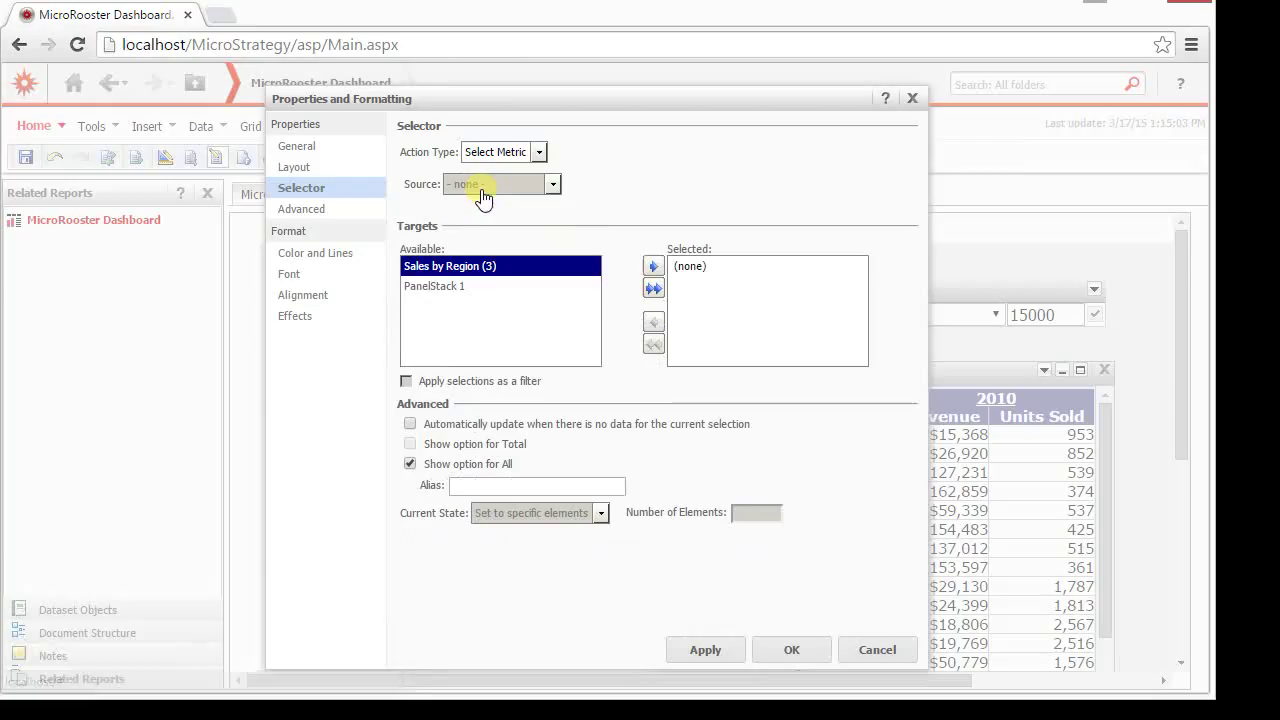
{"action": "left_click", "coordinate": [533, 272]}
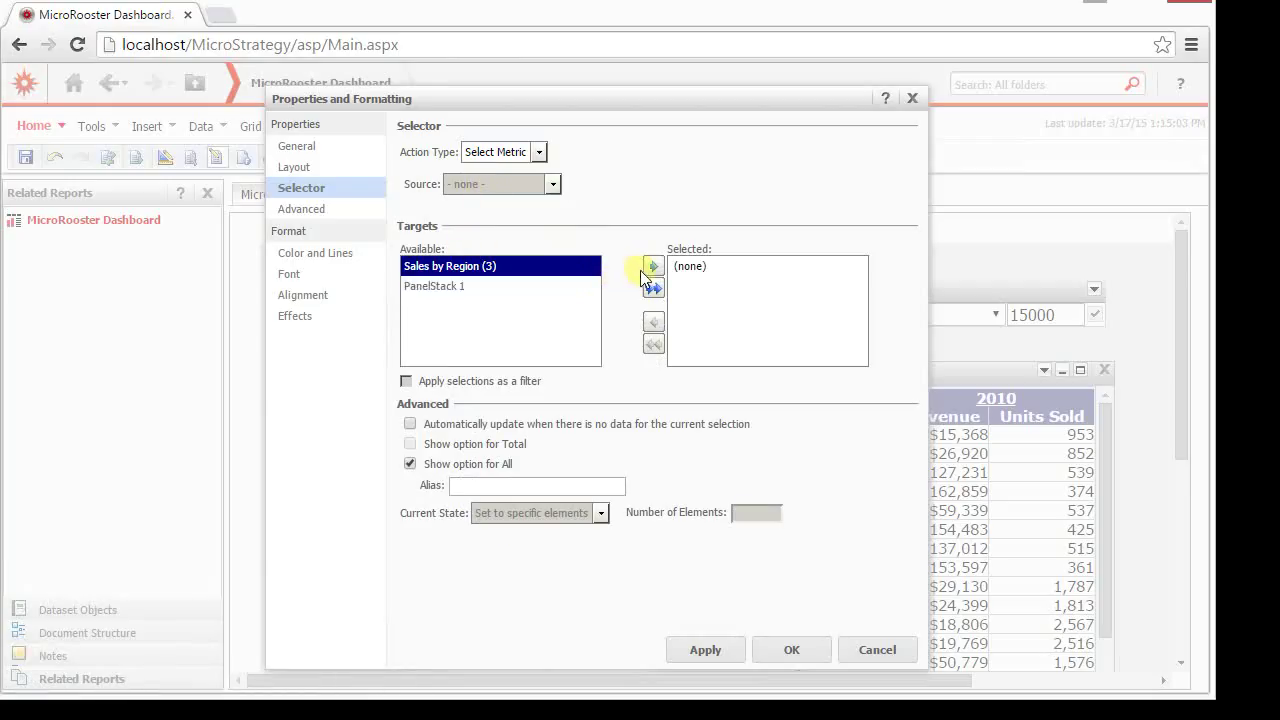
{"action": "left_click", "coordinate": [652, 267]}
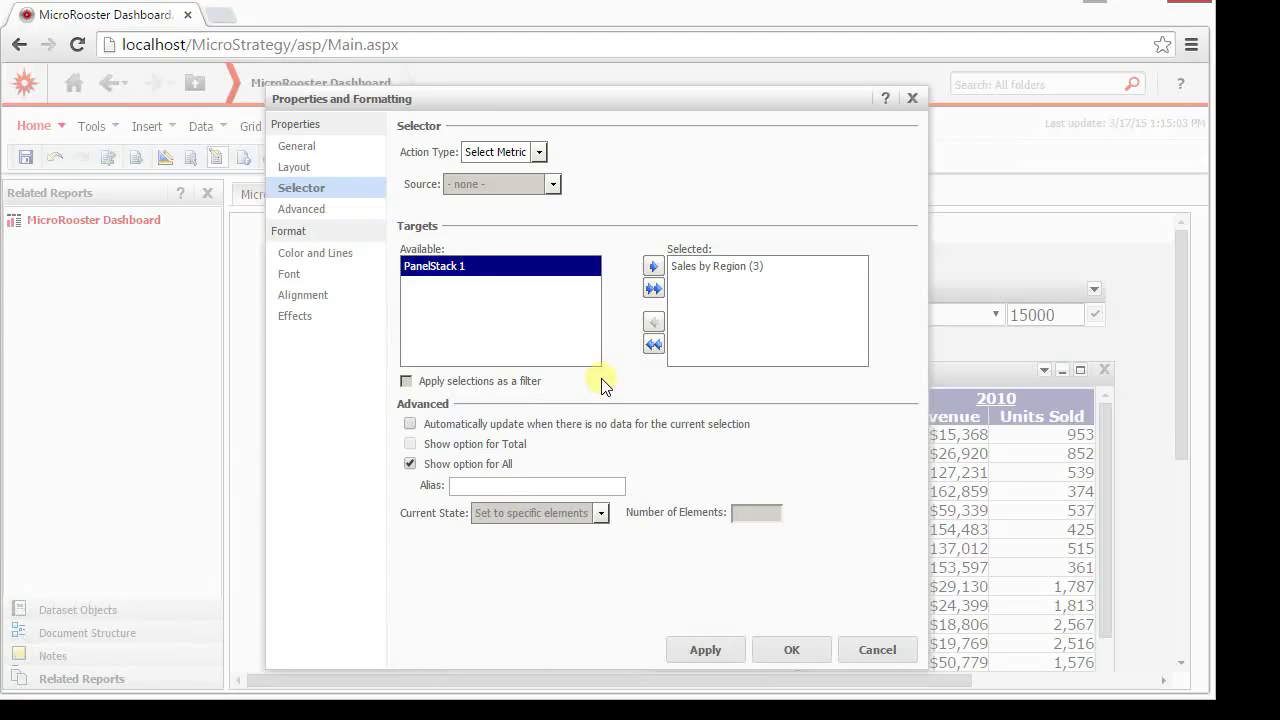
{"action": "left_click", "coordinate": [474, 484]}
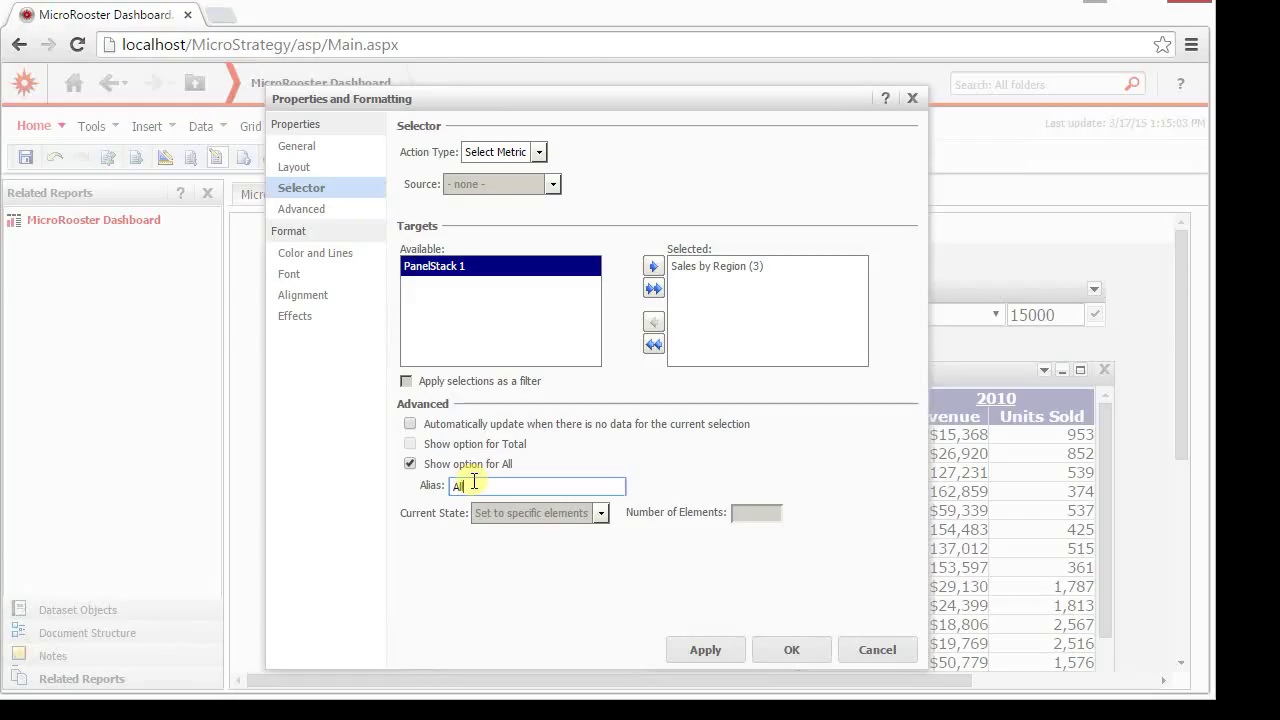
{"action": "type", "text": "All N"}
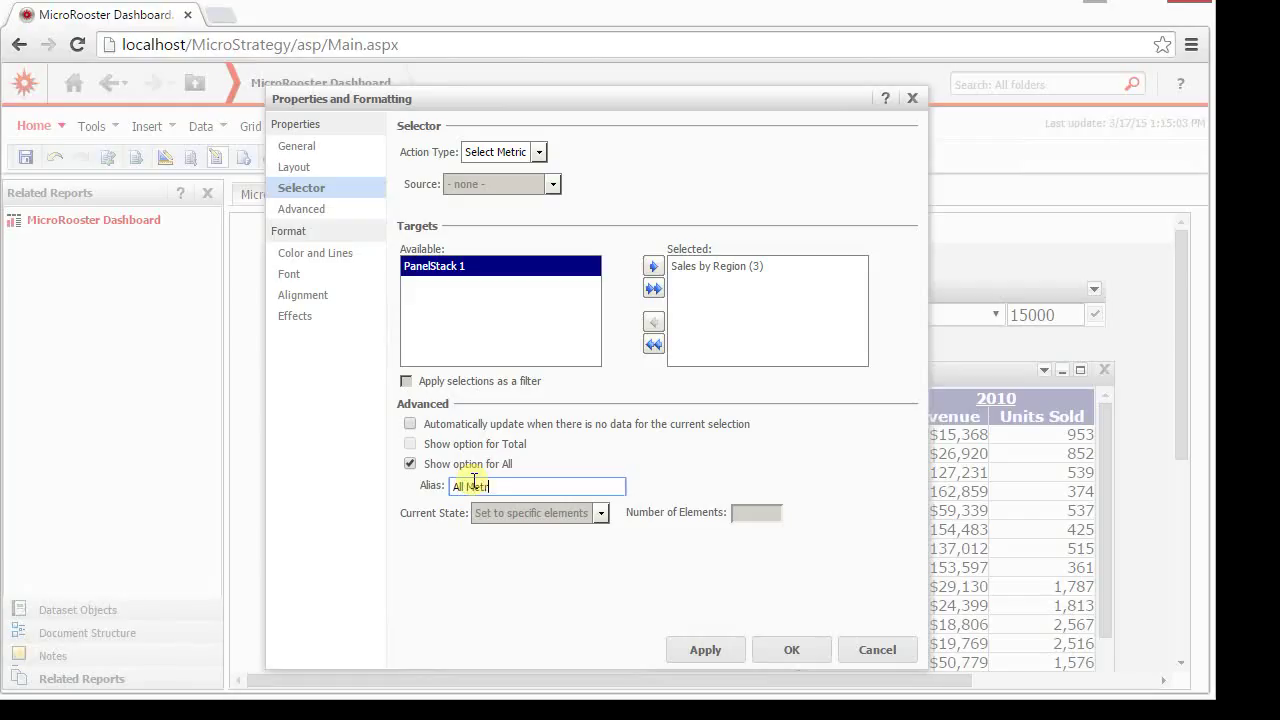
{"action": "type", "text": "etrics"}
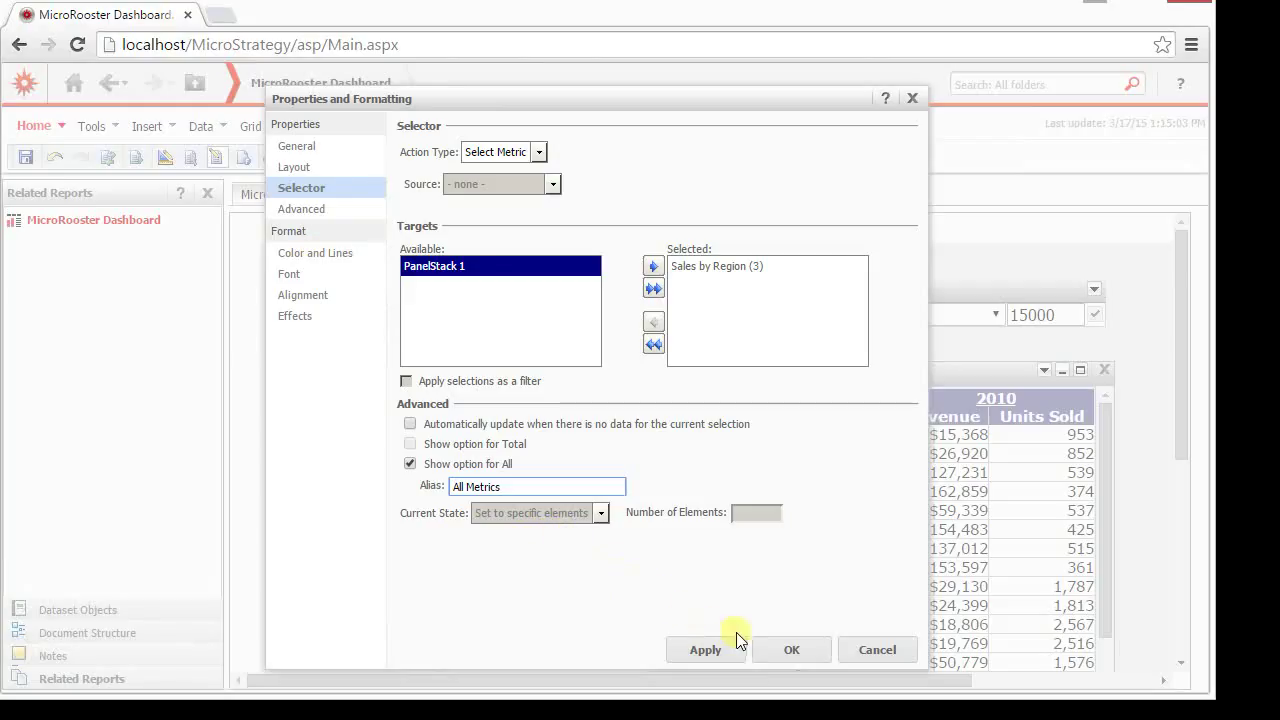
- Apply the Metrics selector, test Units Sold, Revenue and All Metrics, then move Year into rows
{"action": "left_click", "coordinate": [790, 651]}
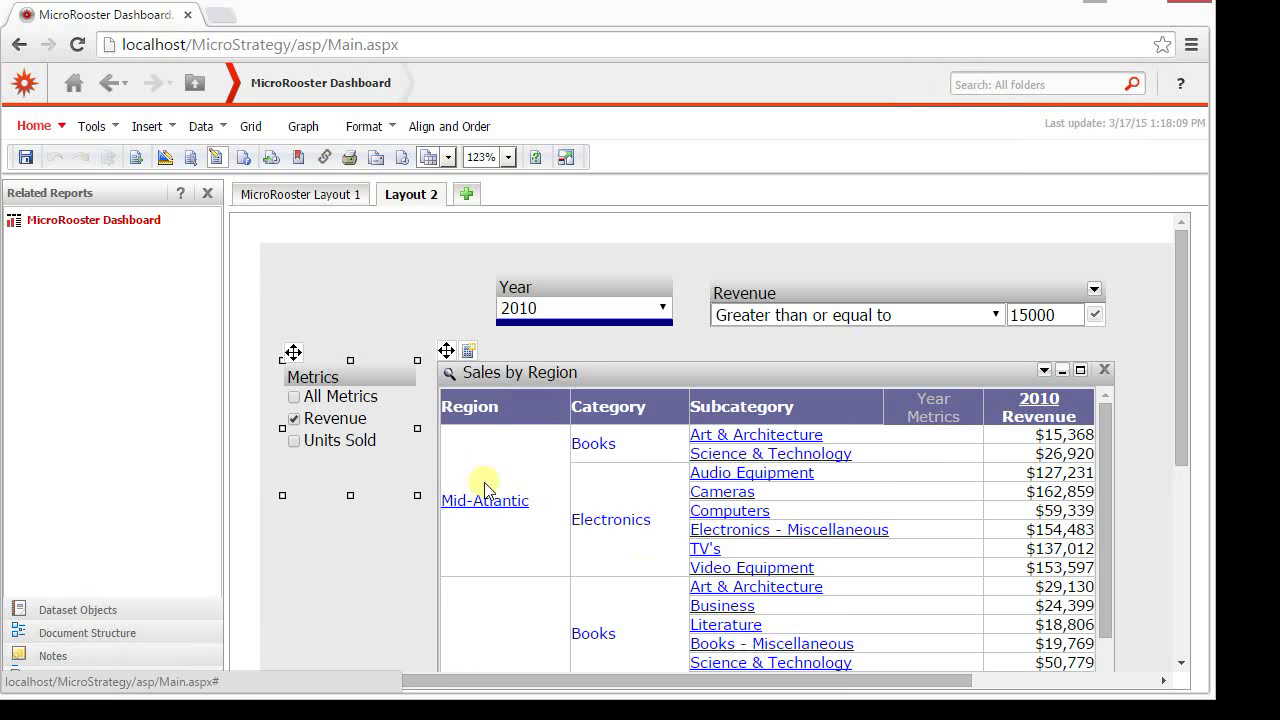
{"action": "left_click", "coordinate": [296, 444]}
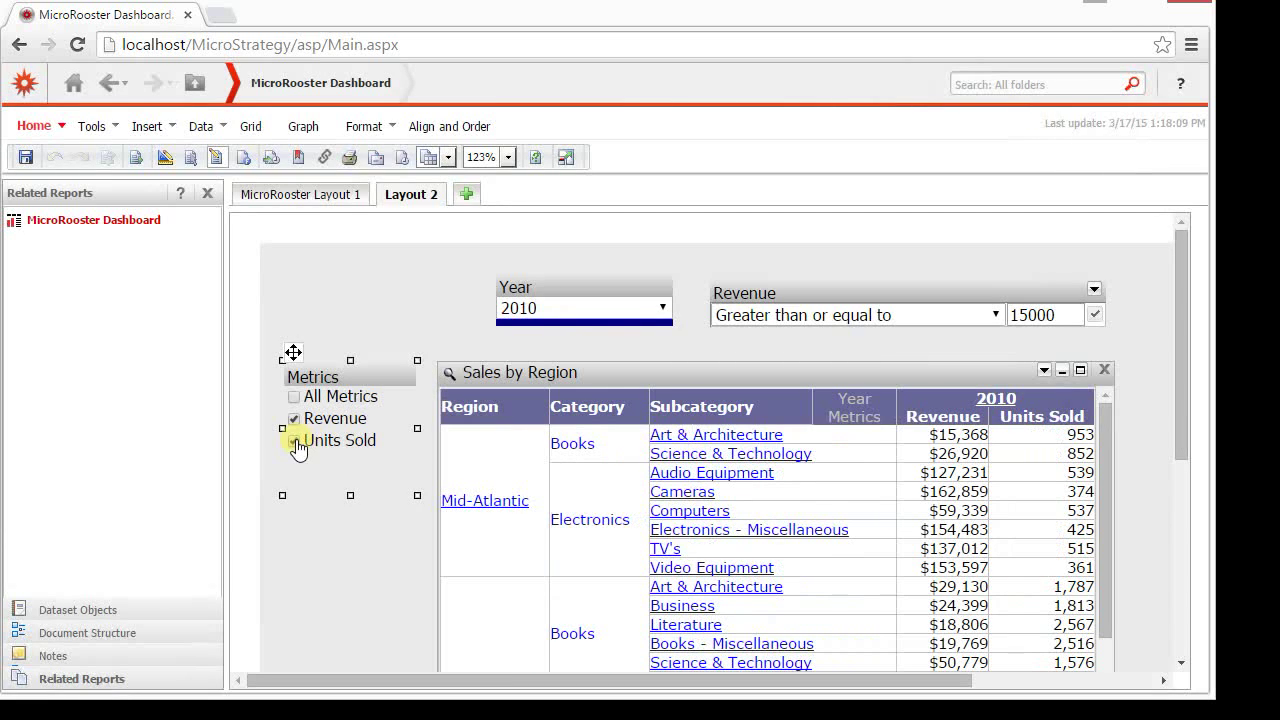
{"action": "left_click", "coordinate": [294, 418]}
{"action": "left_click", "coordinate": [294, 400]}
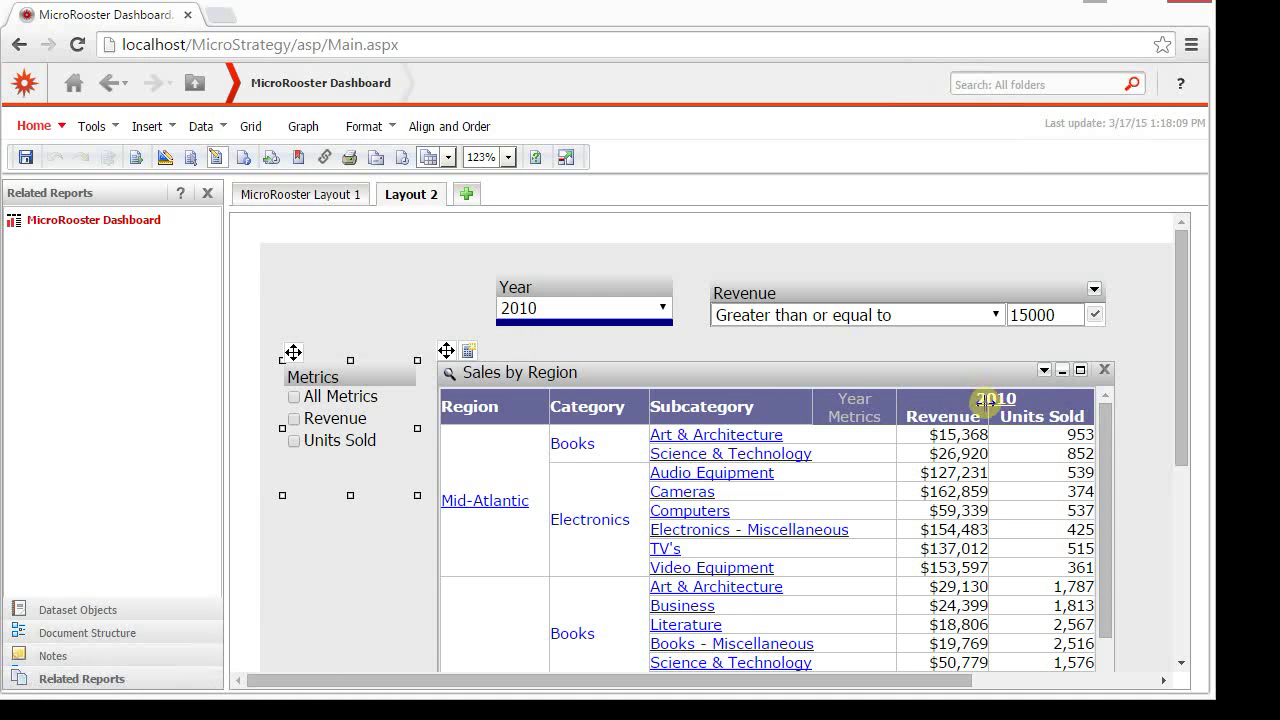
{"action": "left_click_drag", "start_coordinate": [985, 400], "coordinate": [991, 400]}
{"action": "left_click_drag", "start_coordinate": [849, 400], "coordinate": [473, 440]}
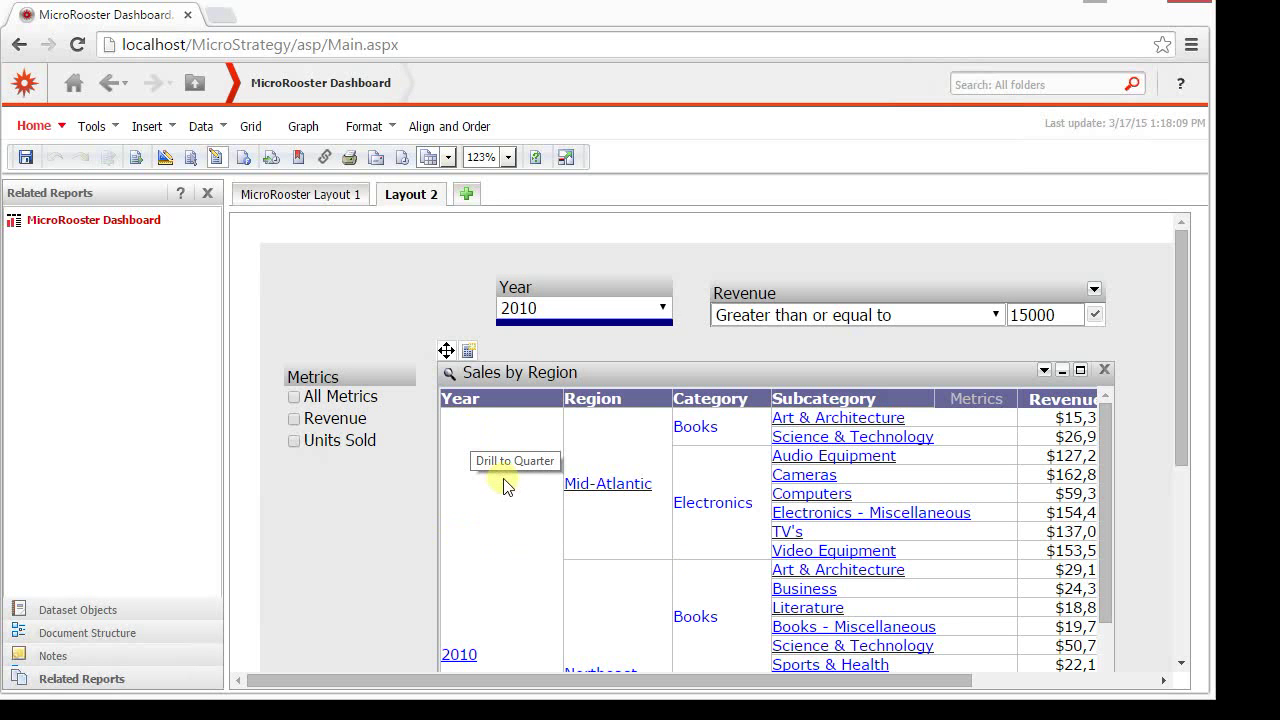
- Drop the Year column from the Sales by Region grid and choose All Years in the Year selector
{"action": "right_click", "coordinate": [476, 404]}
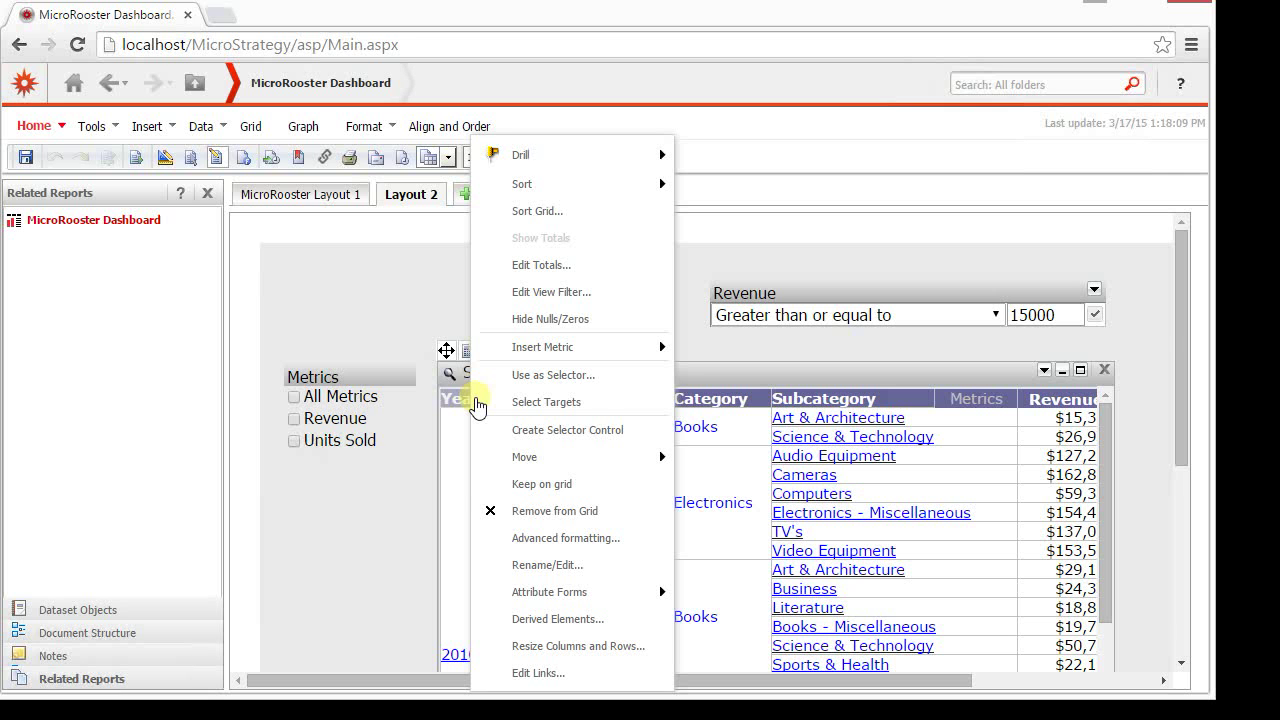
{"action": "left_click", "coordinate": [508, 511]}
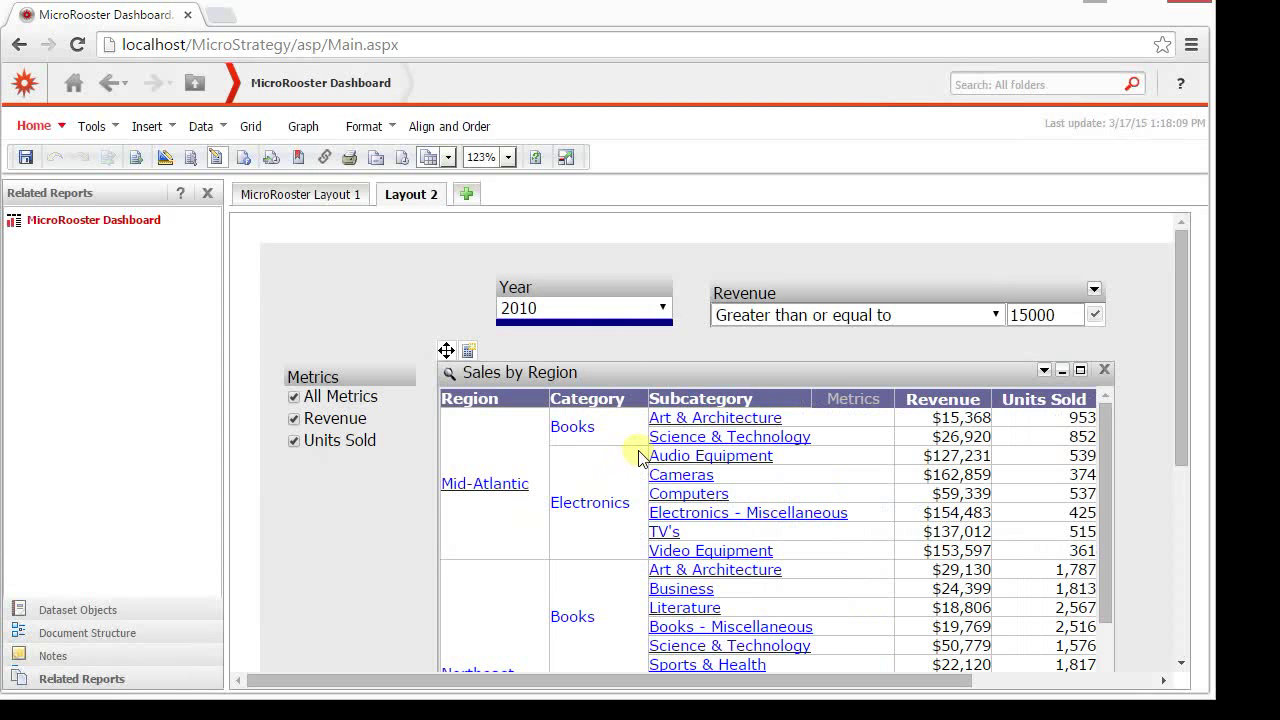
{"action": "left_click", "coordinate": [661, 316]}
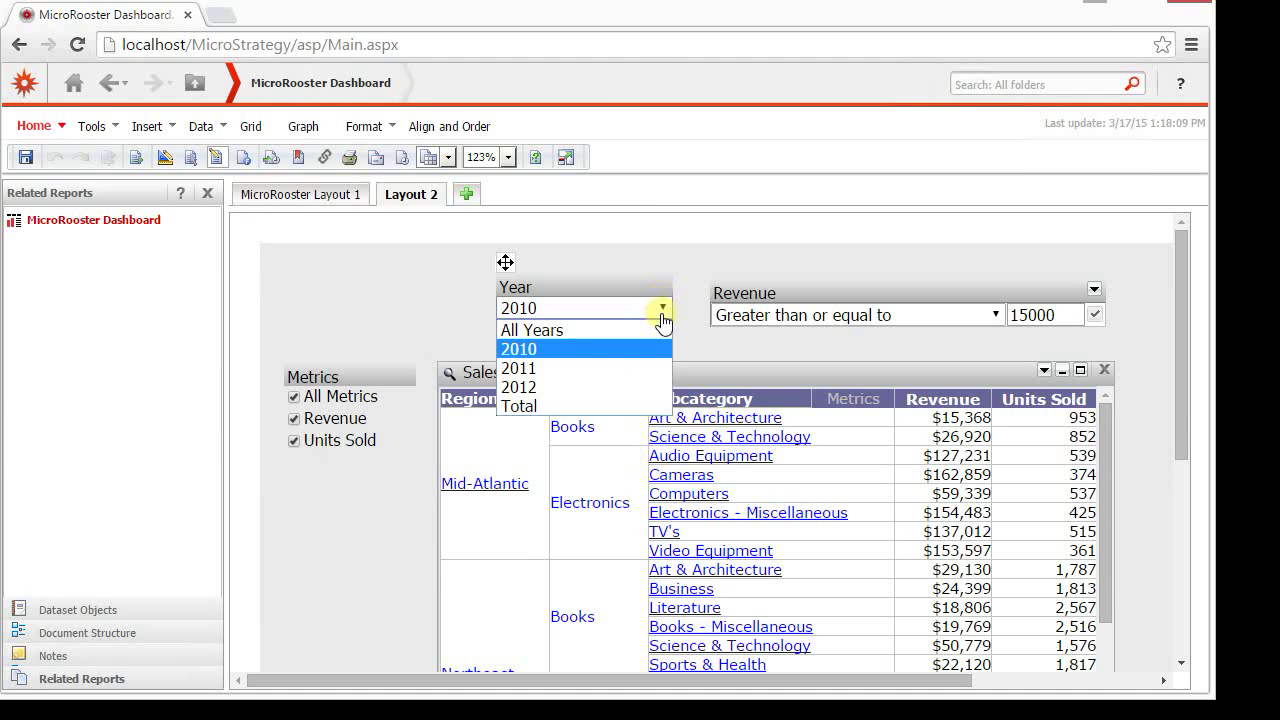
{"action": "left_click", "coordinate": [603, 314]}
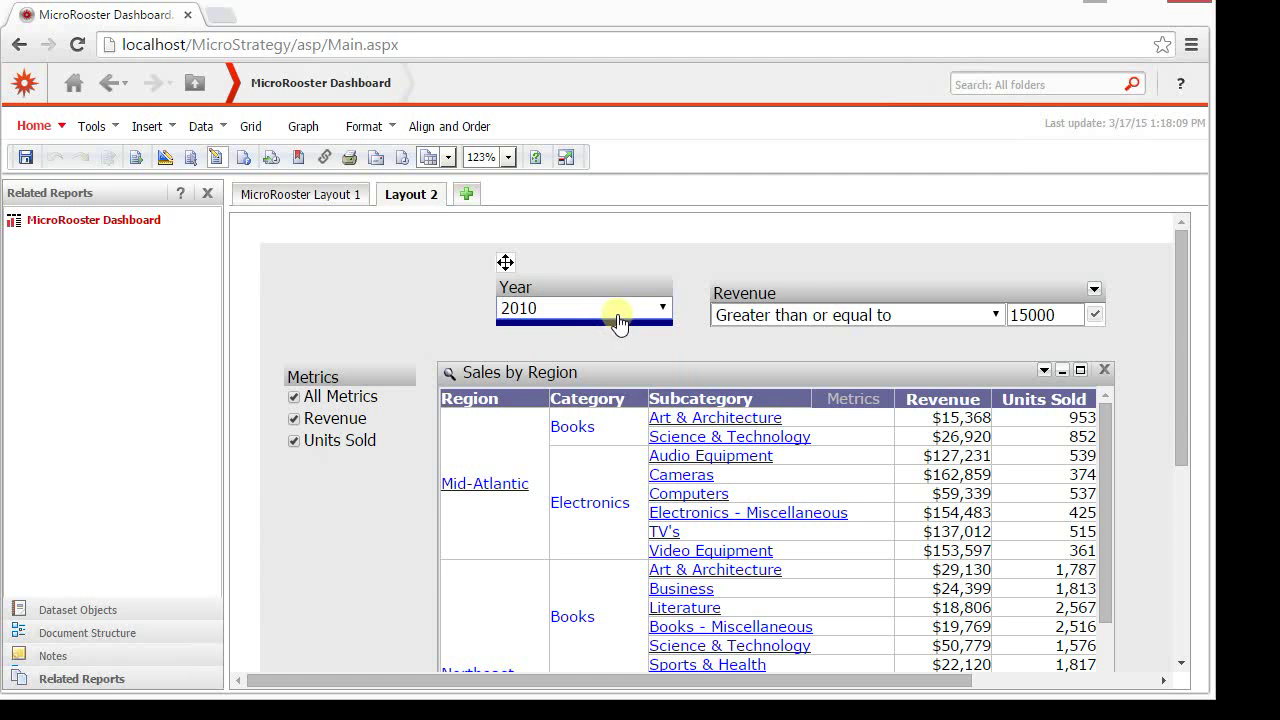
{"action": "left_click", "coordinate": [602, 314]}
{"action": "left_click", "coordinate": [602, 324]}
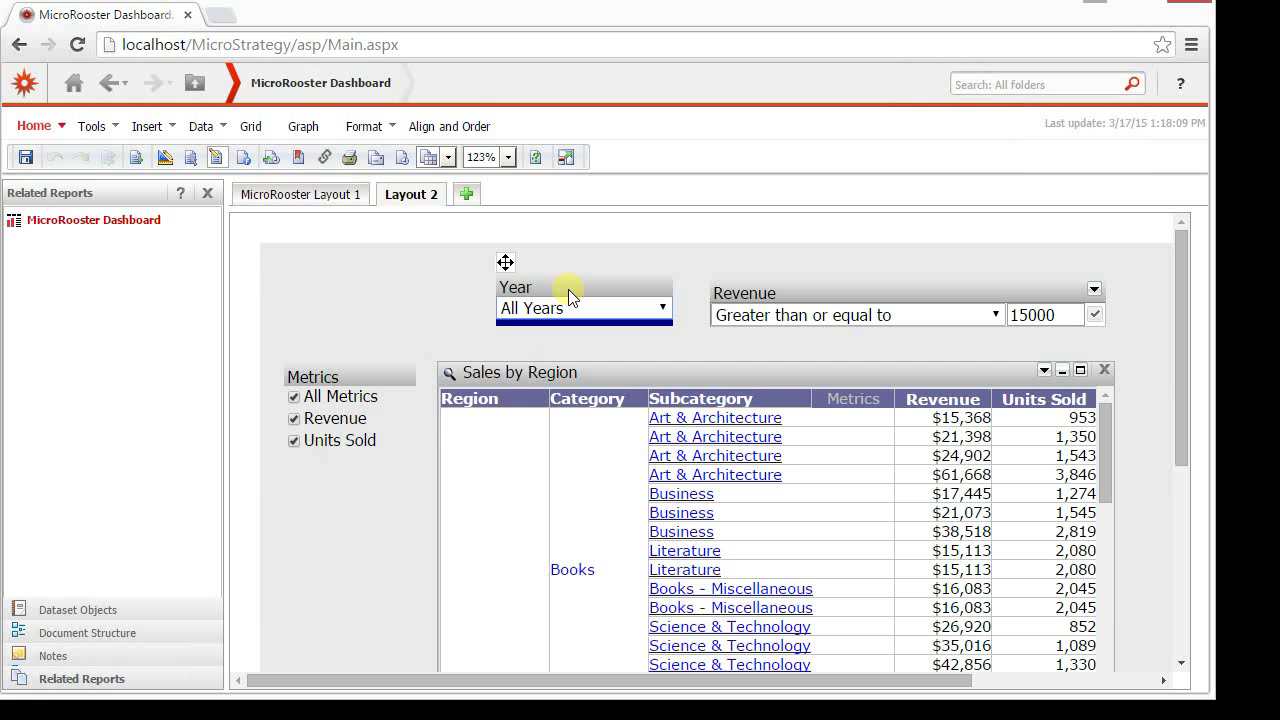
- Turn on Apply selections as a filter in the Year selector's properties
{"action": "right_click", "coordinate": [568, 289]}
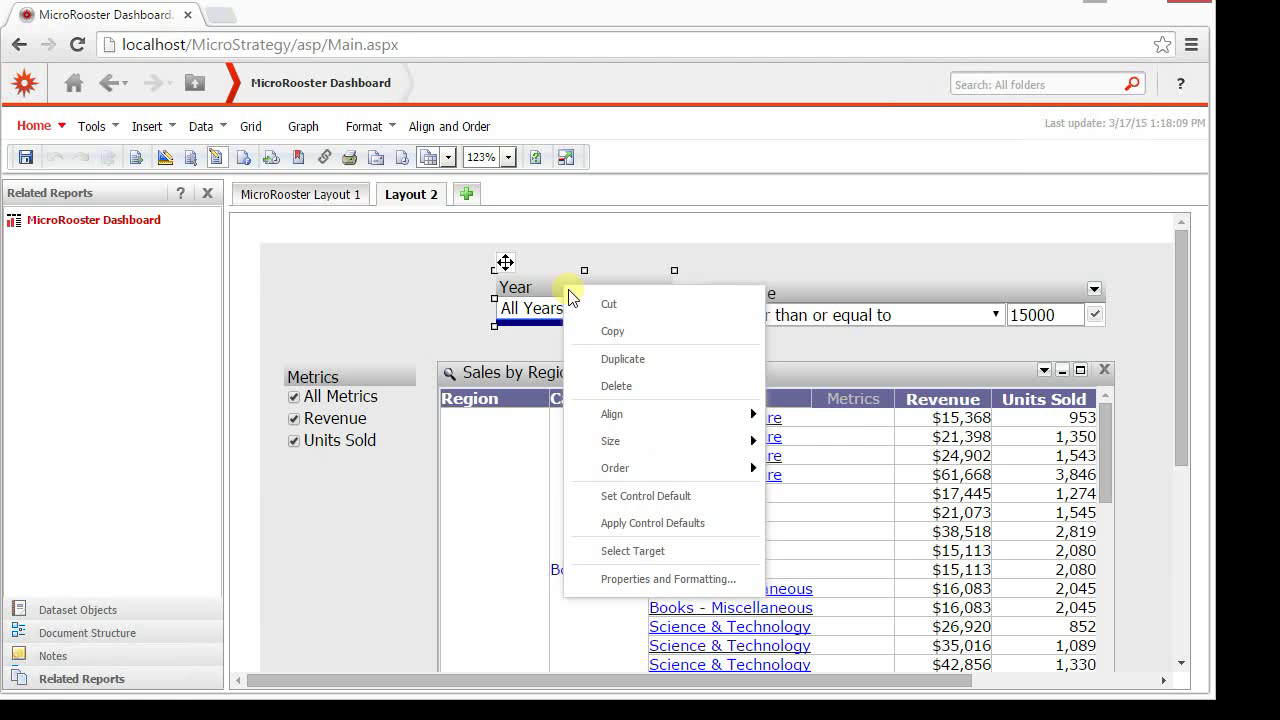
{"action": "left_click", "coordinate": [668, 579]}
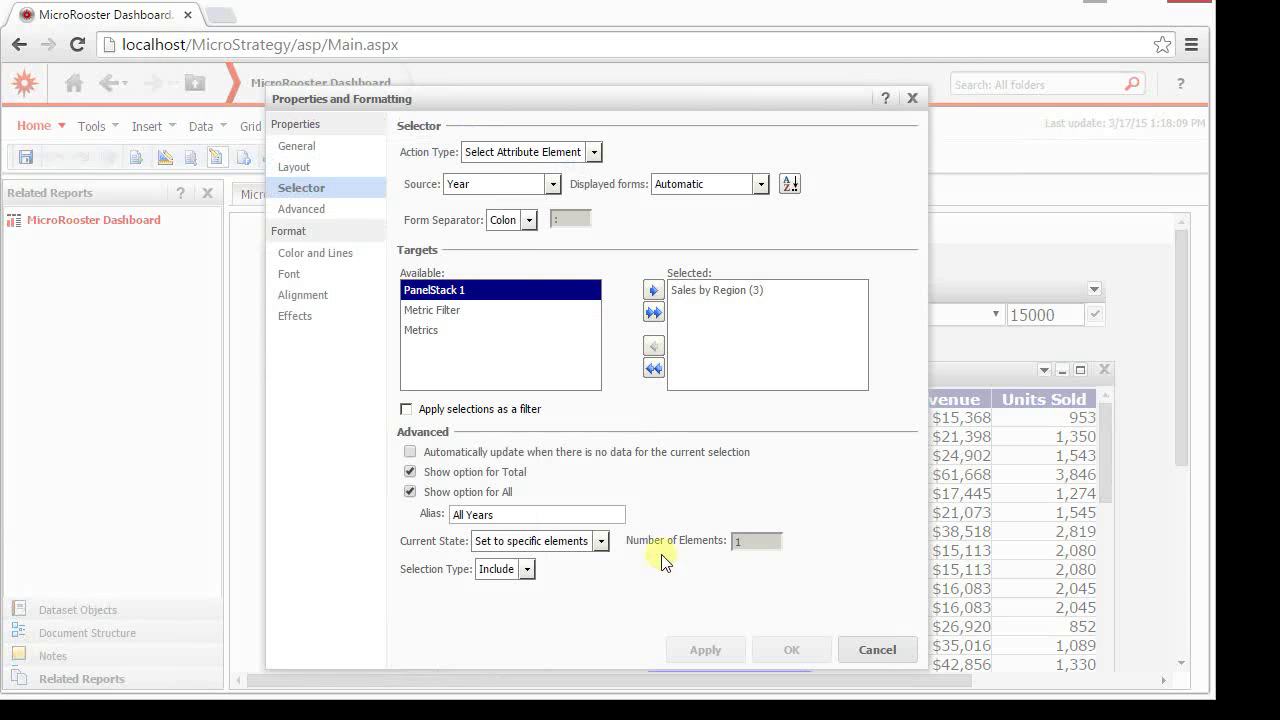
{"action": "left_click", "coordinate": [406, 409]}
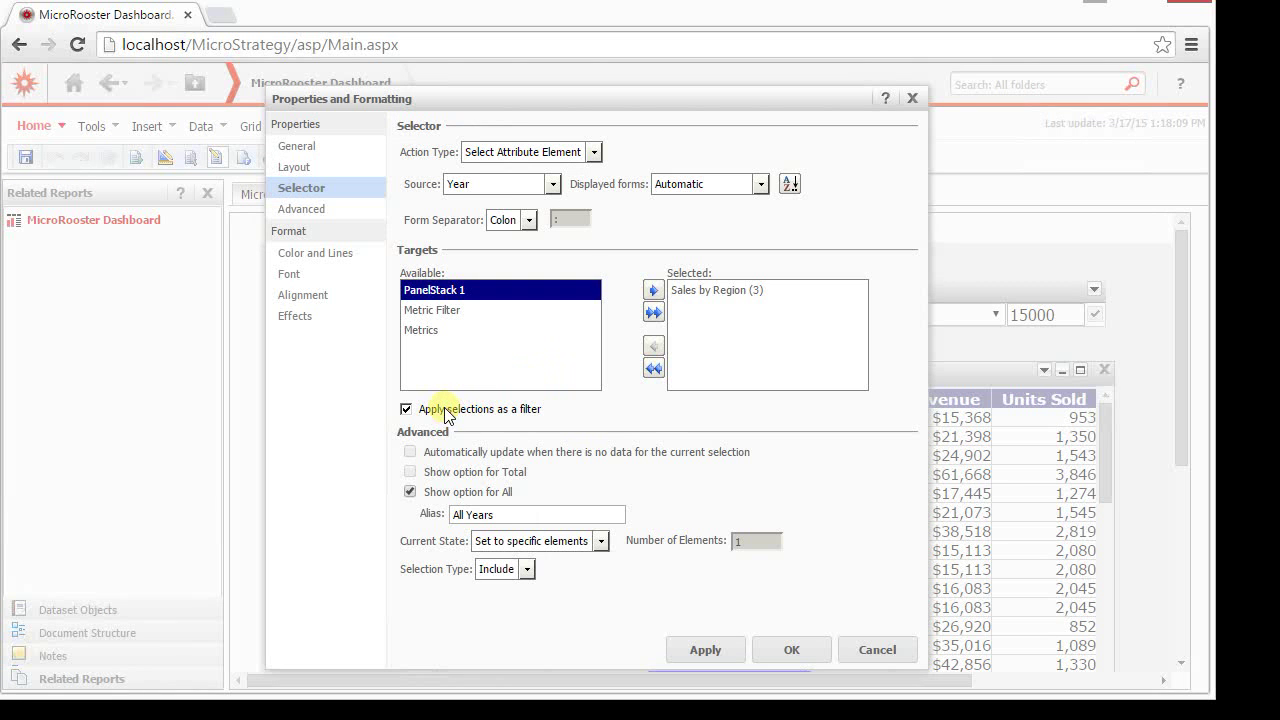
{"action": "left_click", "coordinate": [768, 646]}
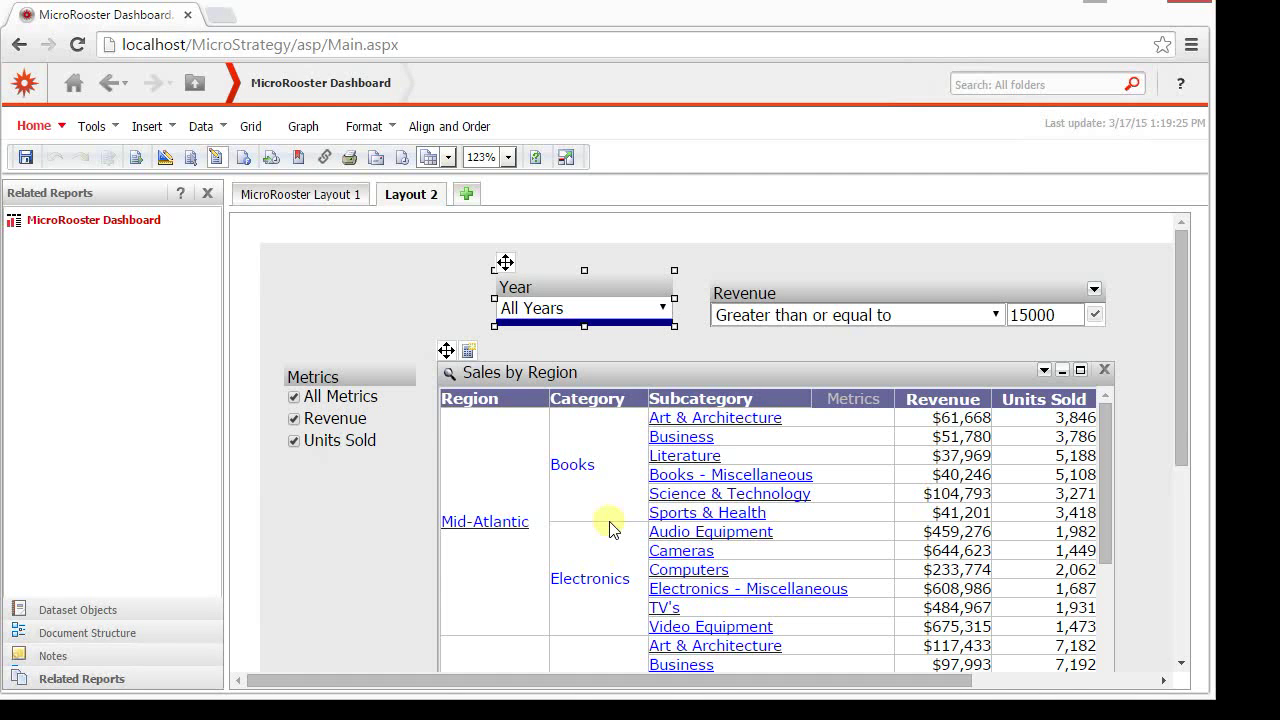
{"action": "left_click", "coordinate": [389, 512]}
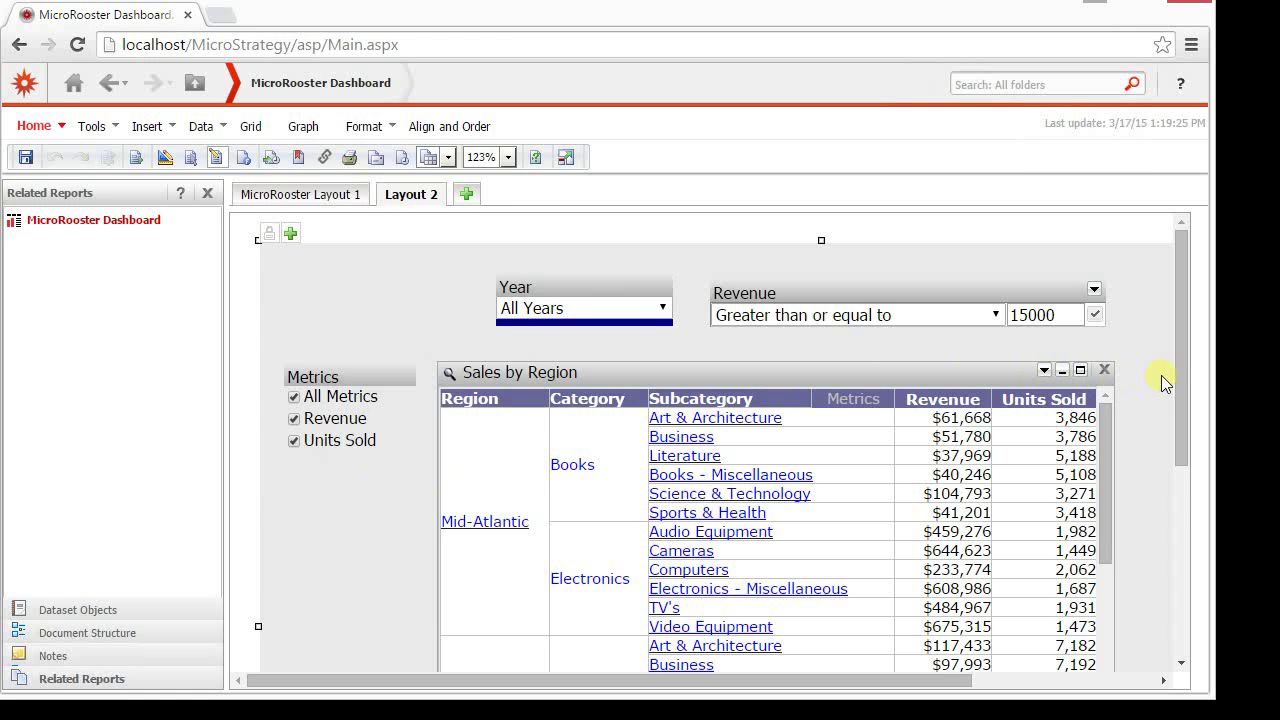
- Limit the Metrics selector to Revenue only and select the Sales by Region grid
{"action": "left_click_drag", "start_coordinate": [1178, 375], "coordinate": [1187, 433]}
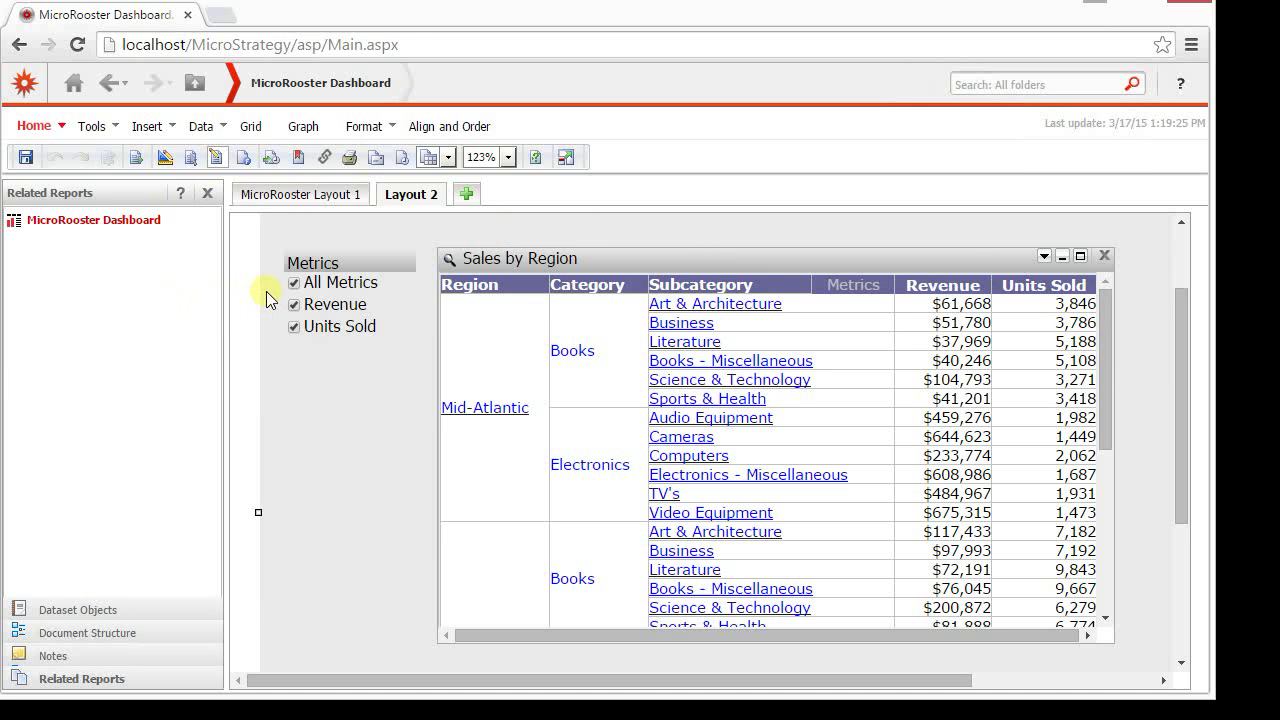
{"action": "left_click", "coordinate": [293, 285]}
{"action": "left_click", "coordinate": [294, 304]}
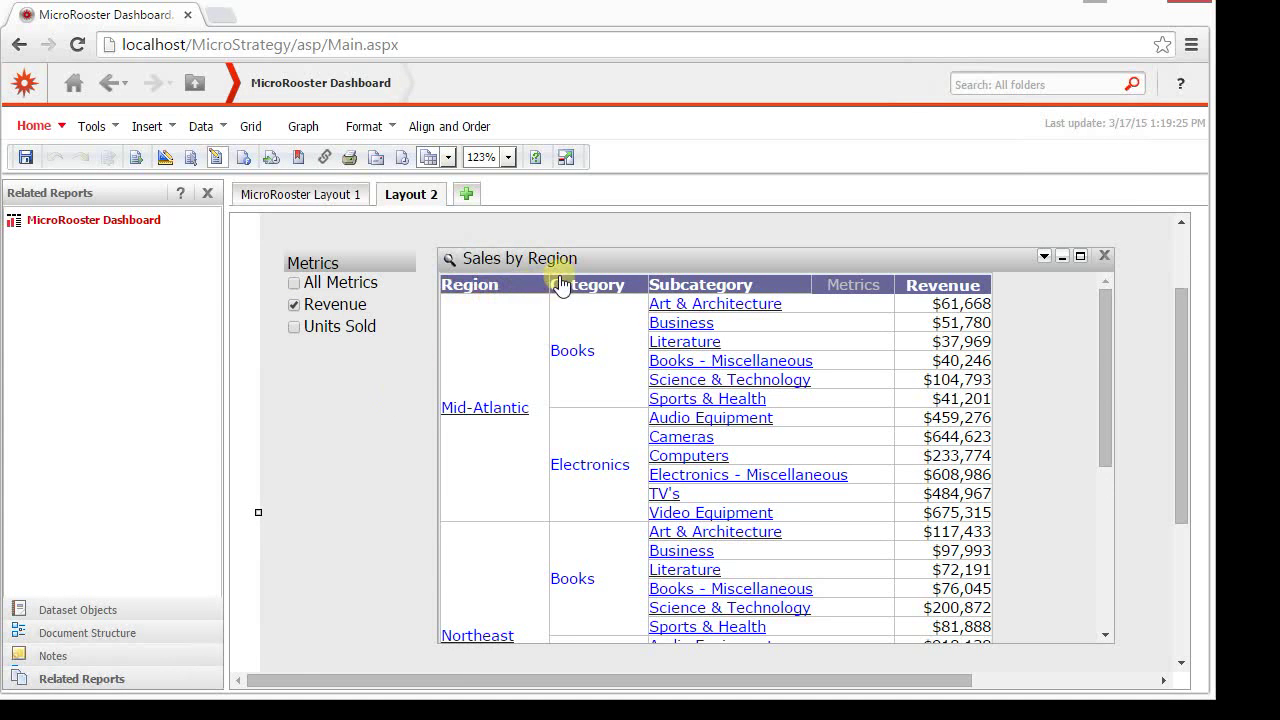
{"action": "left_click", "coordinate": [528, 262]}
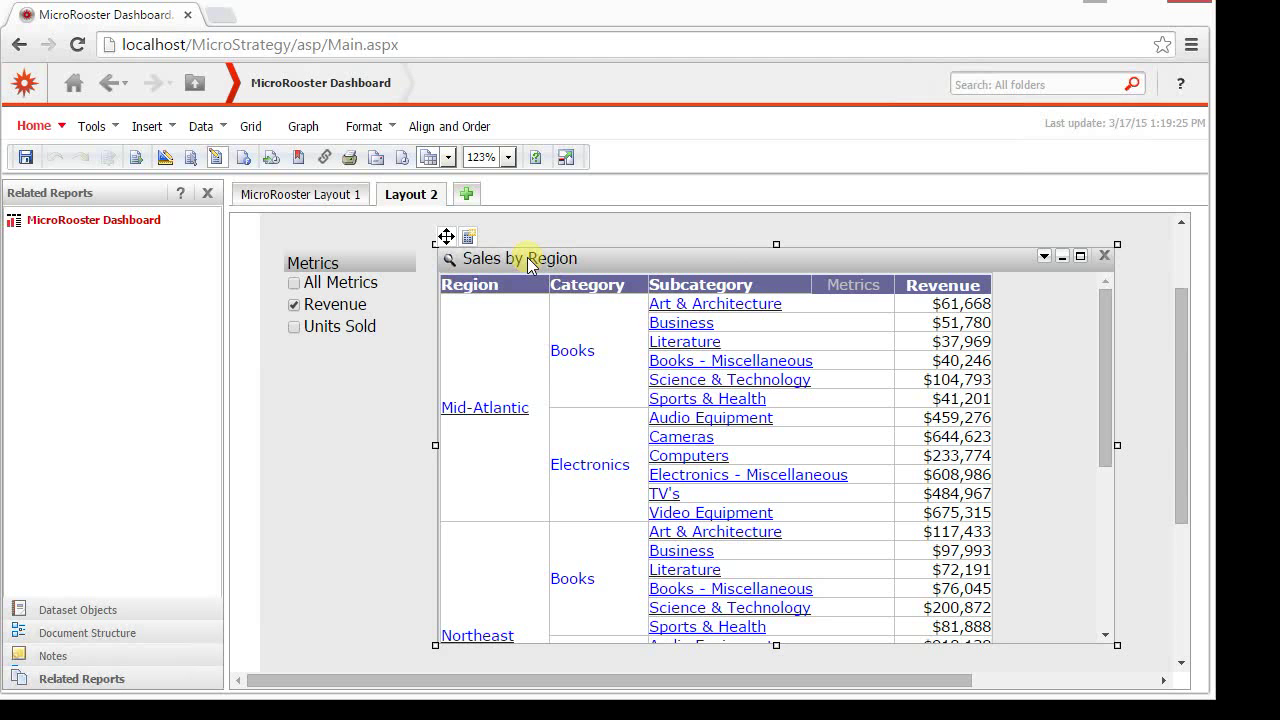
{"action": "right_click", "coordinate": [528, 262]}
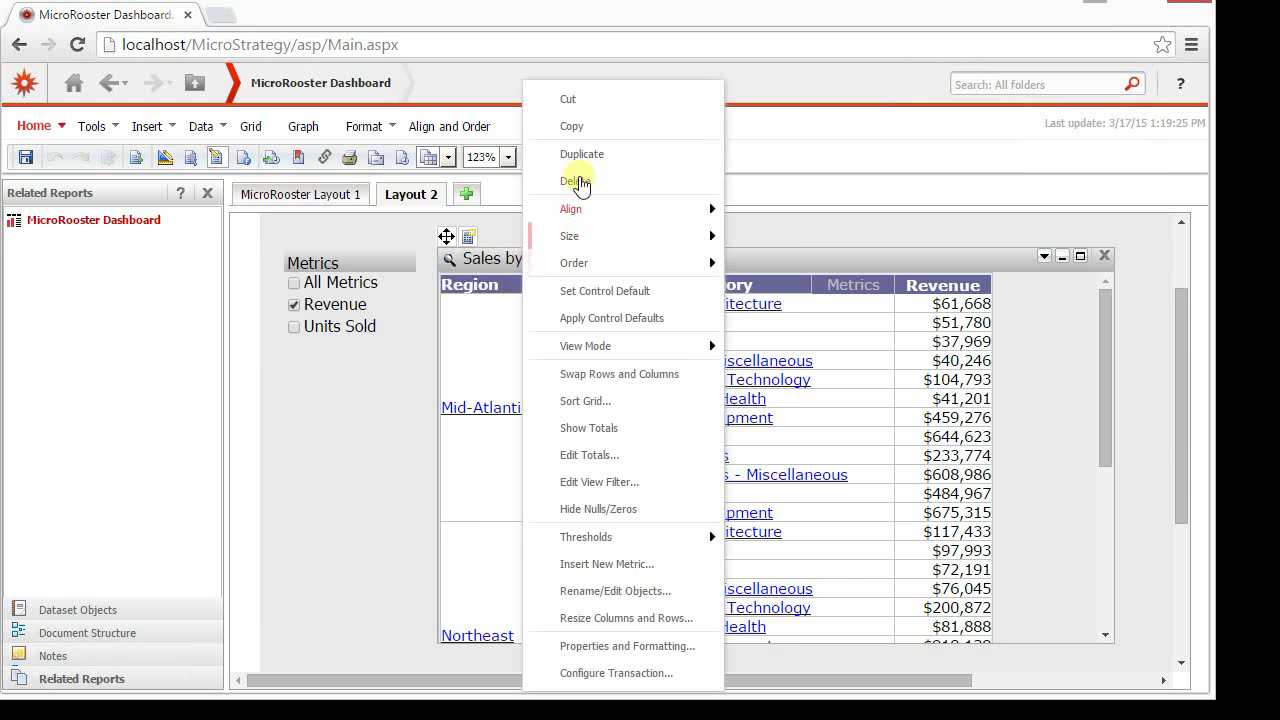
- Duplicate the Sales by Region grid, remove Region and Category from the copy, and narrow it from the left
{"action": "left_click", "coordinate": [582, 154]}
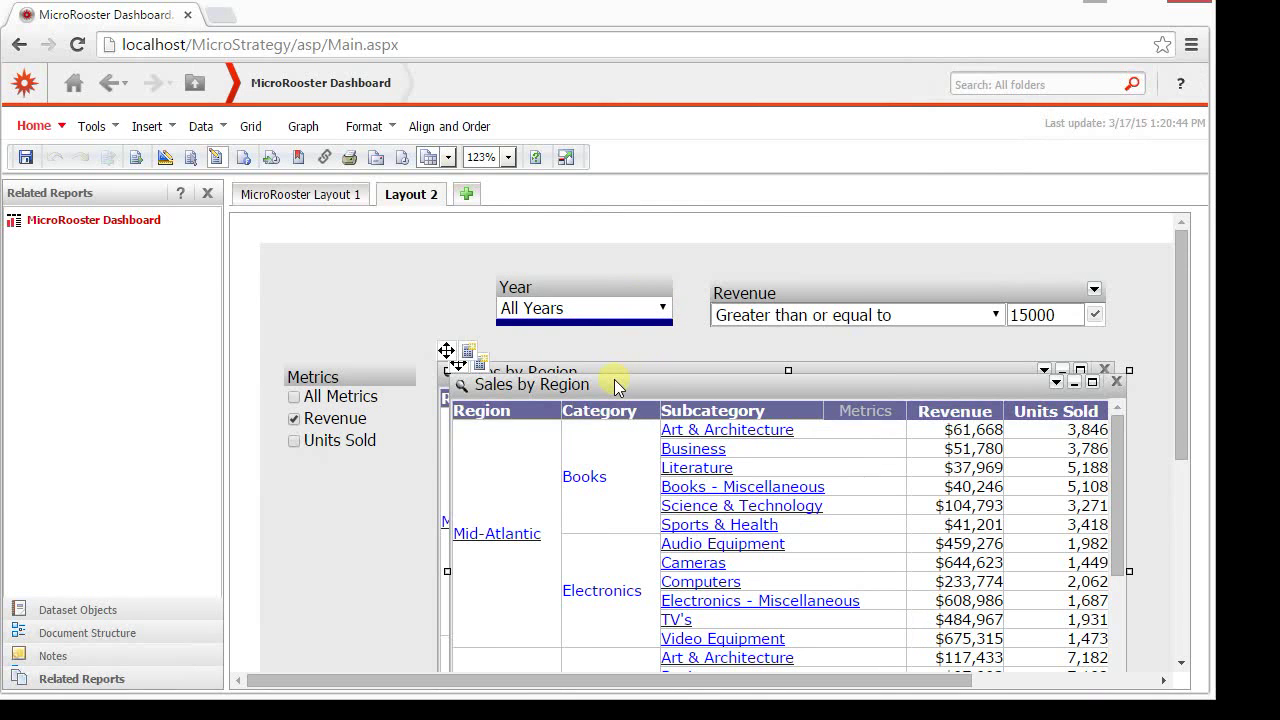
{"action": "right_click", "coordinate": [497, 412]}
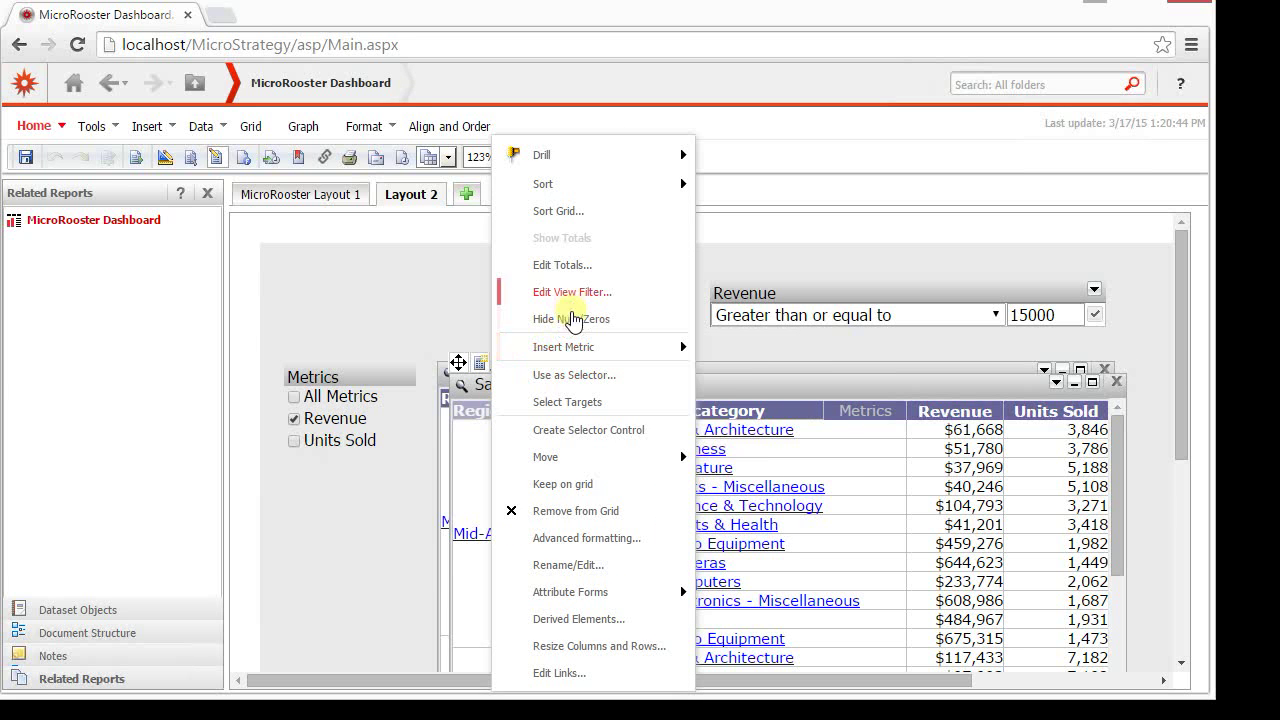
{"action": "mouse_move", "coordinate": [576, 357]}
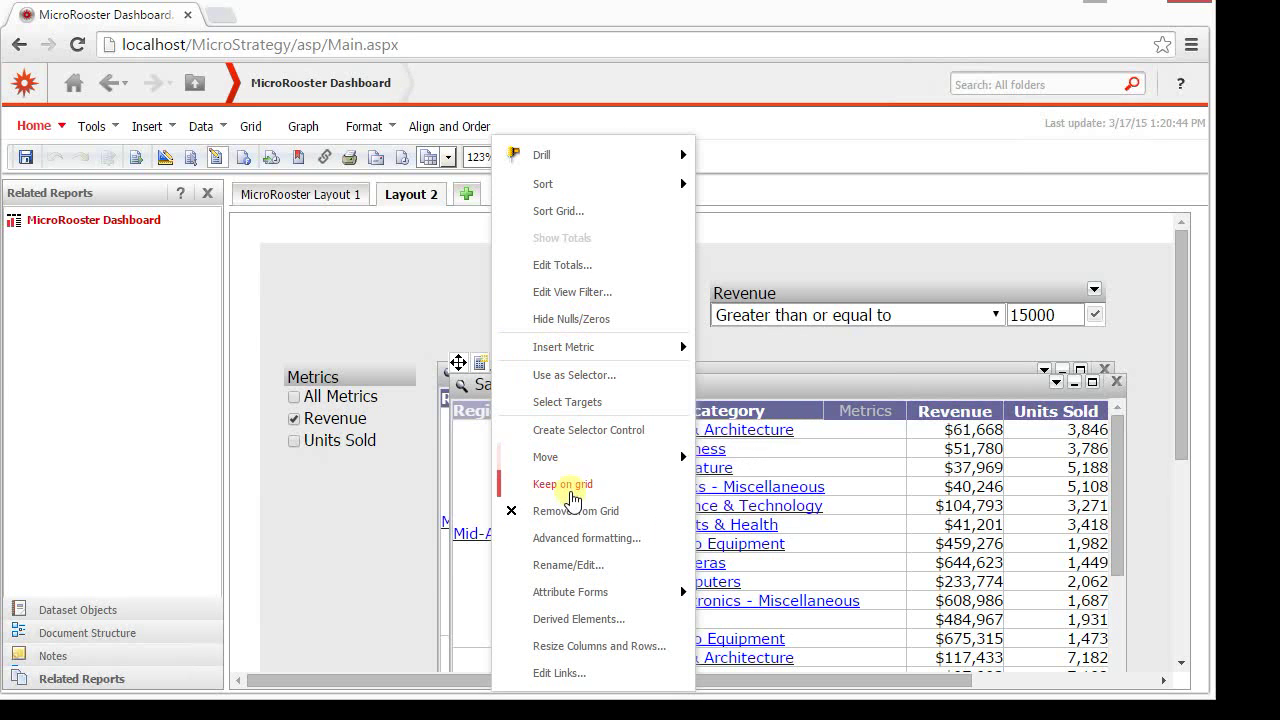
{"action": "left_click", "coordinate": [572, 513]}
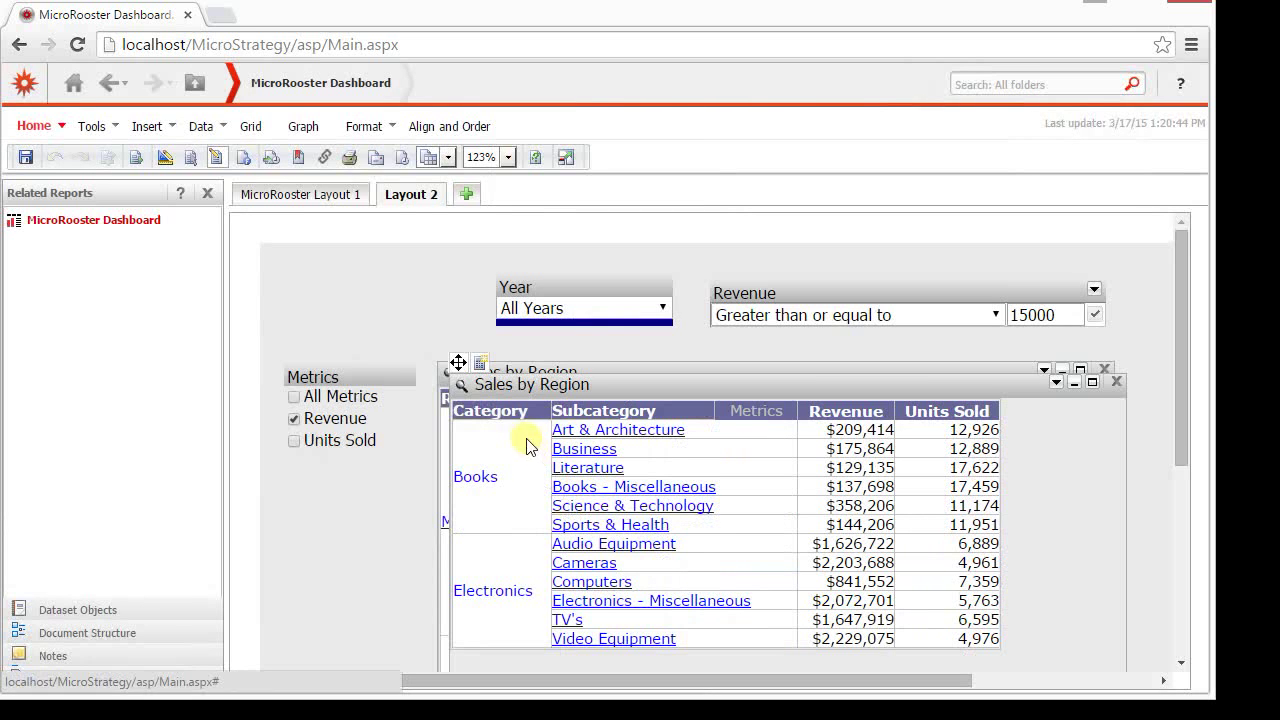
{"action": "right_click", "coordinate": [515, 425]}
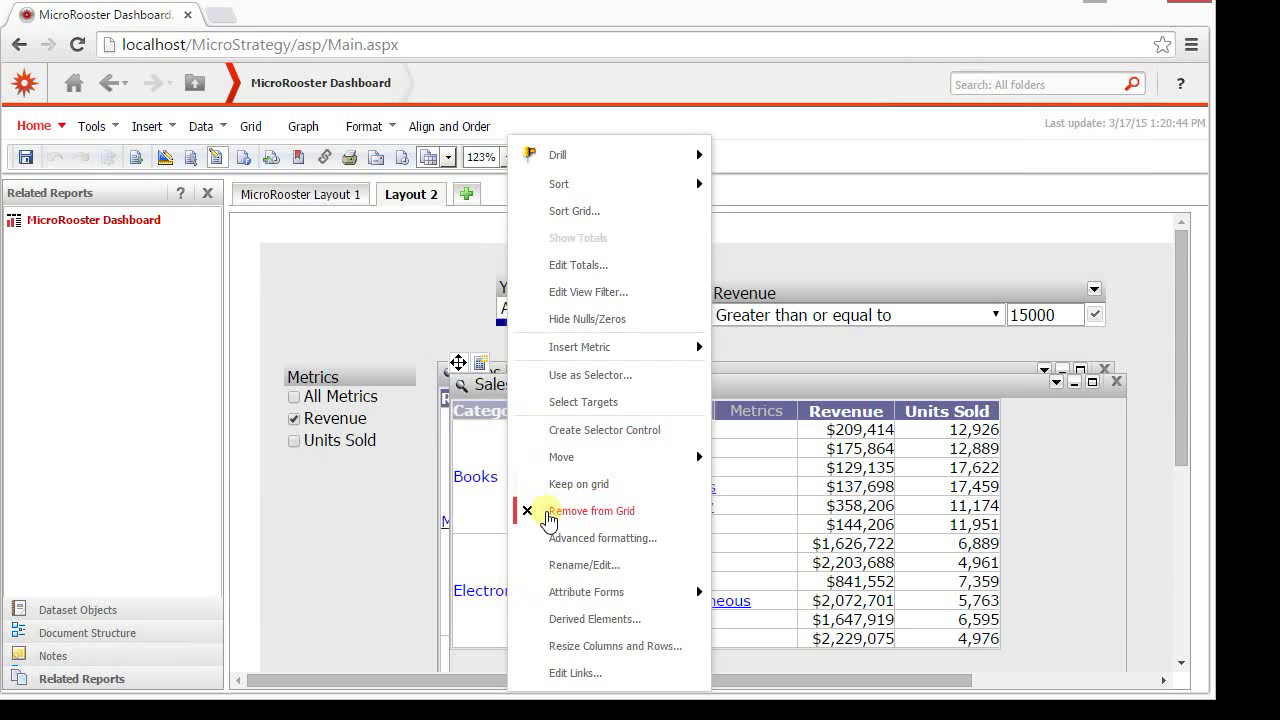
{"action": "left_click", "coordinate": [540, 511]}
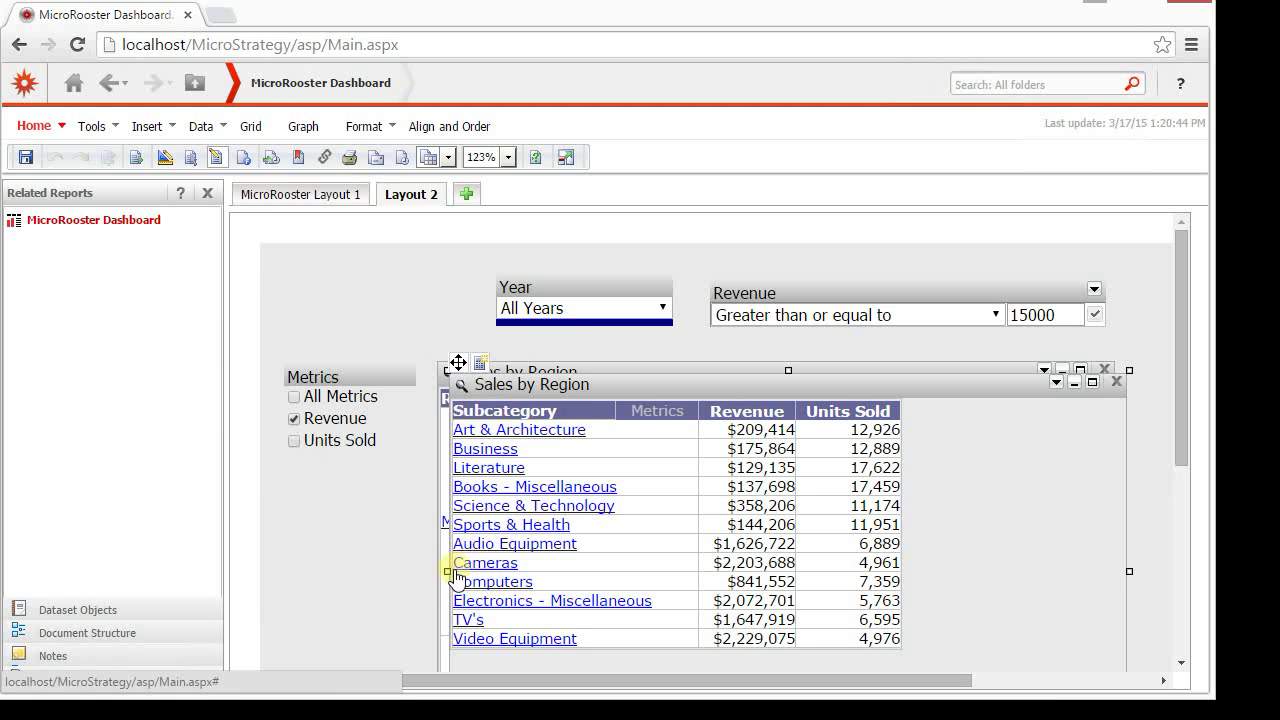
{"action": "left_click_drag", "start_coordinate": [450, 569], "coordinate": [734, 560]}
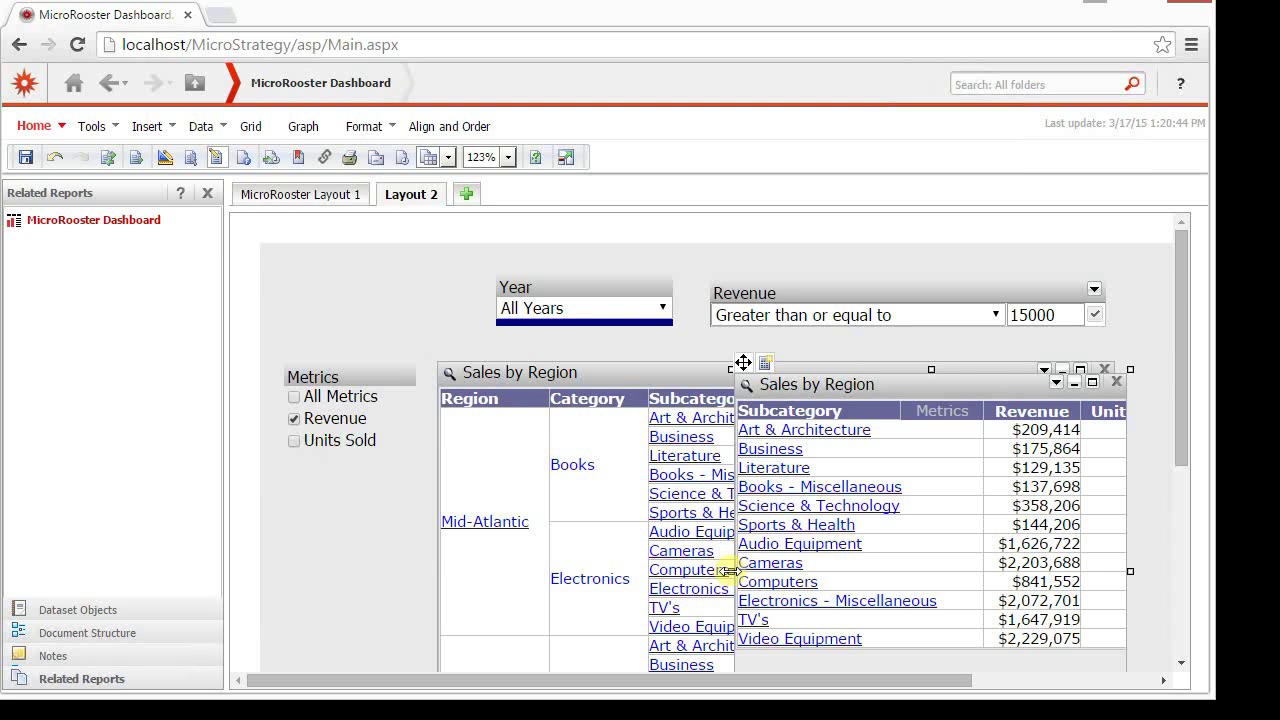
- Shift the subcategory grid's left edge further right and remove Subcategory from the original grid
{"action": "left_click_drag", "start_coordinate": [728, 570], "coordinate": [752, 578]}
{"action": "left_click", "coordinate": [752, 578]}
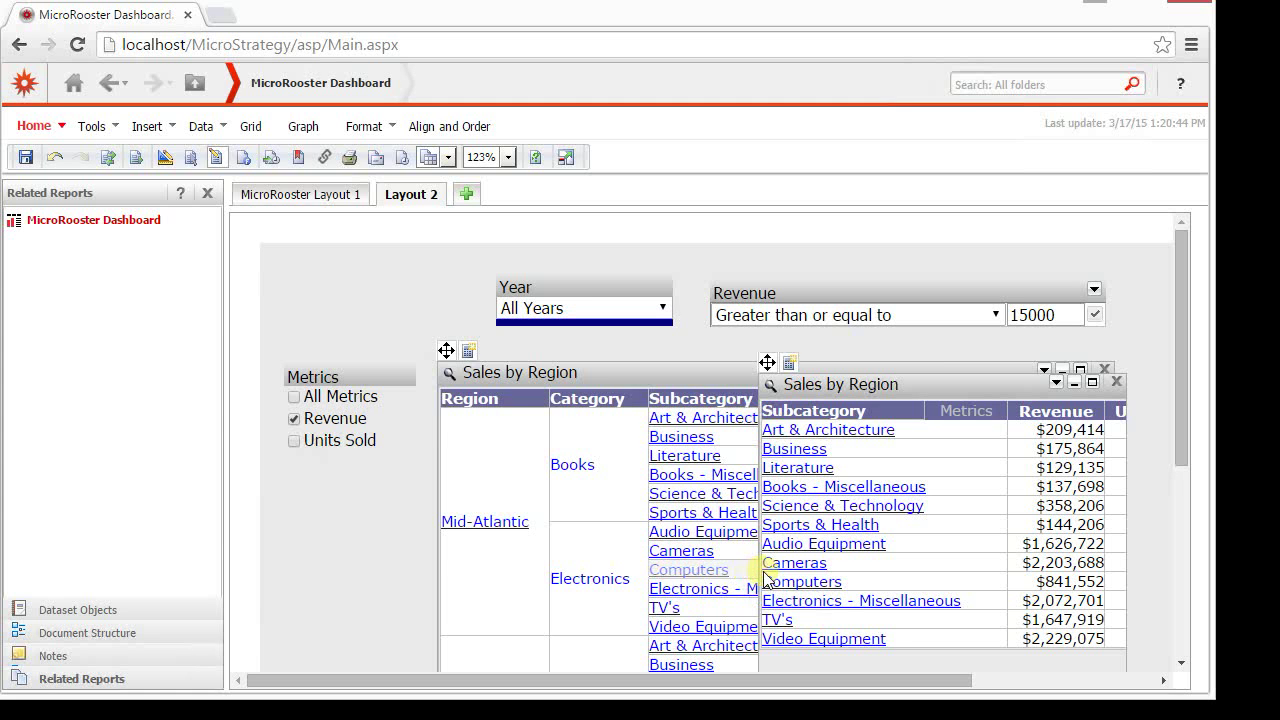
{"action": "left_click", "coordinate": [664, 380]}
{"action": "right_click", "coordinate": [676, 402]}
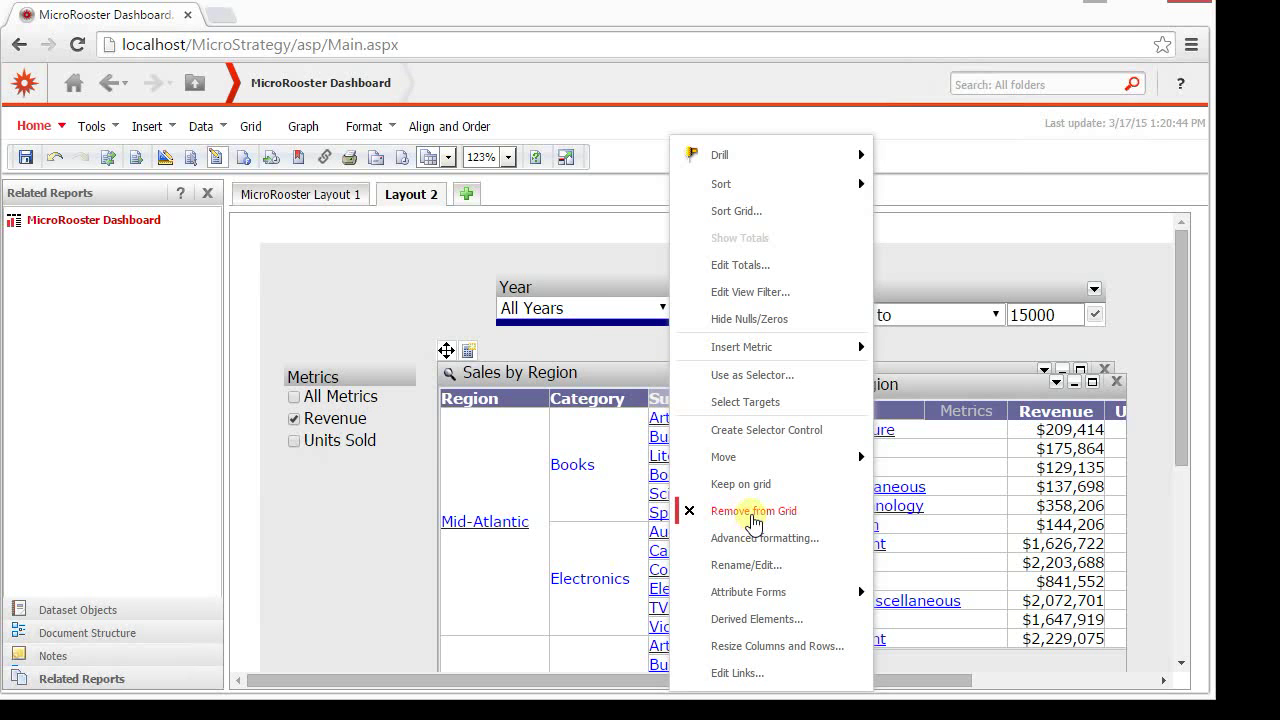
{"action": "left_click", "coordinate": [753, 511]}
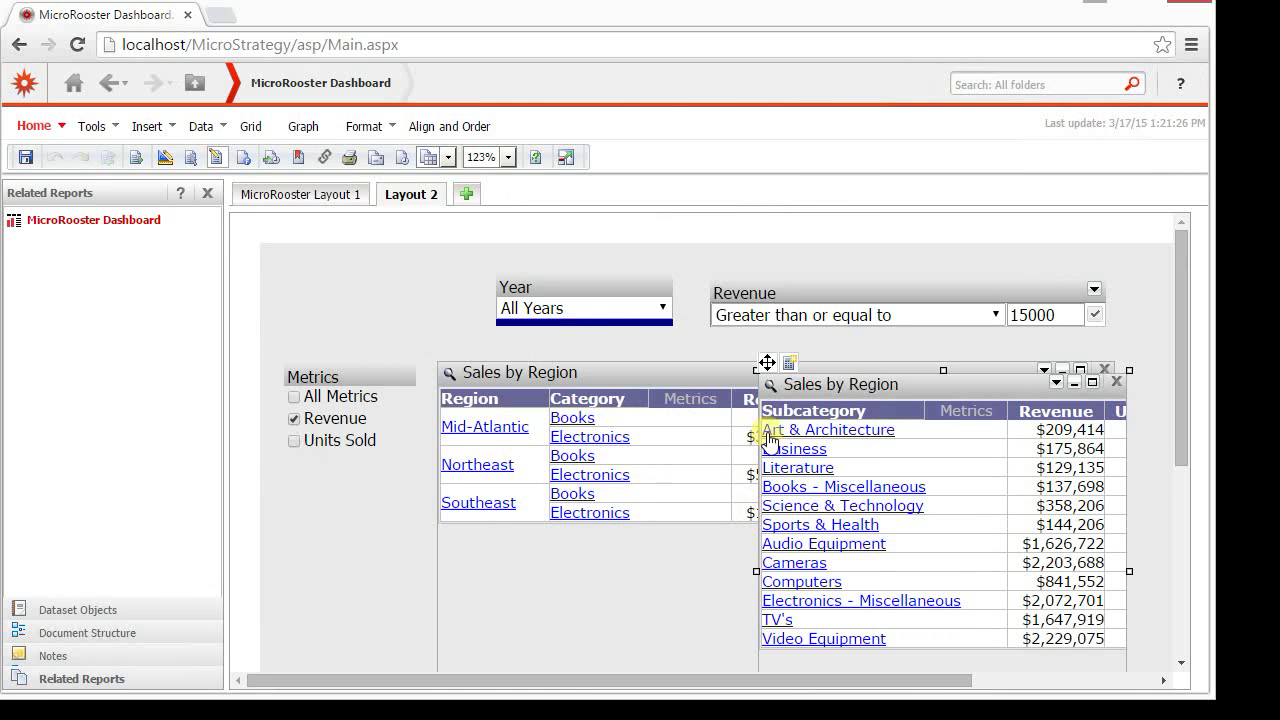
- Shrink the original region grid so it fits its Region, Category and Revenue columns
{"action": "left_click", "coordinate": [859, 360]}
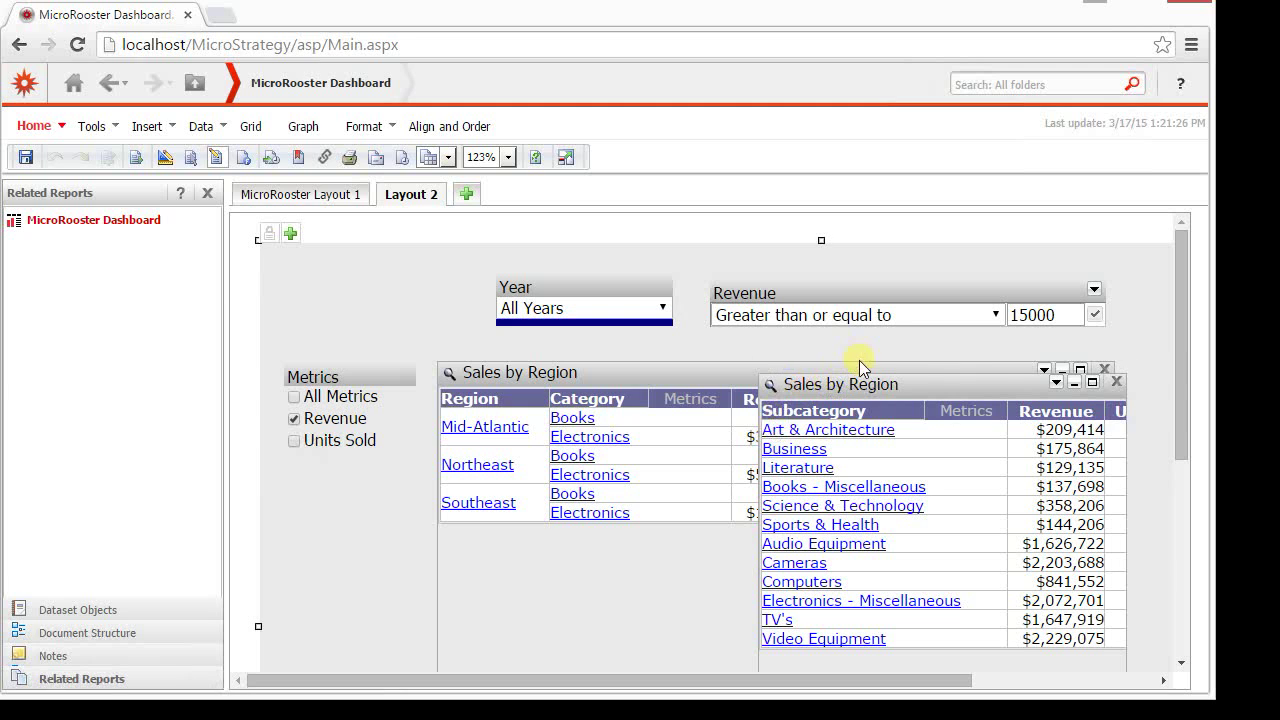
{"action": "left_click", "coordinate": [979, 371]}
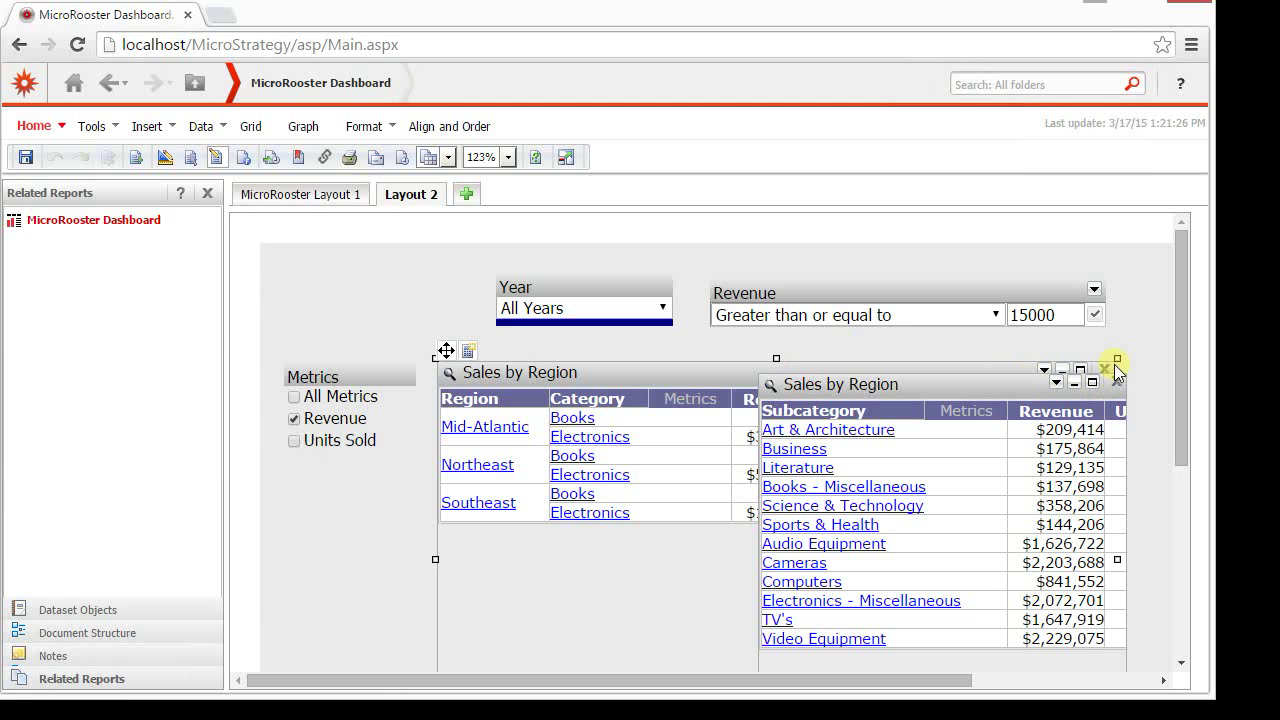
{"action": "left_click_drag", "start_coordinate": [1110, 362], "coordinate": [1028, 380]}
{"action": "left_click", "coordinate": [903, 378]}
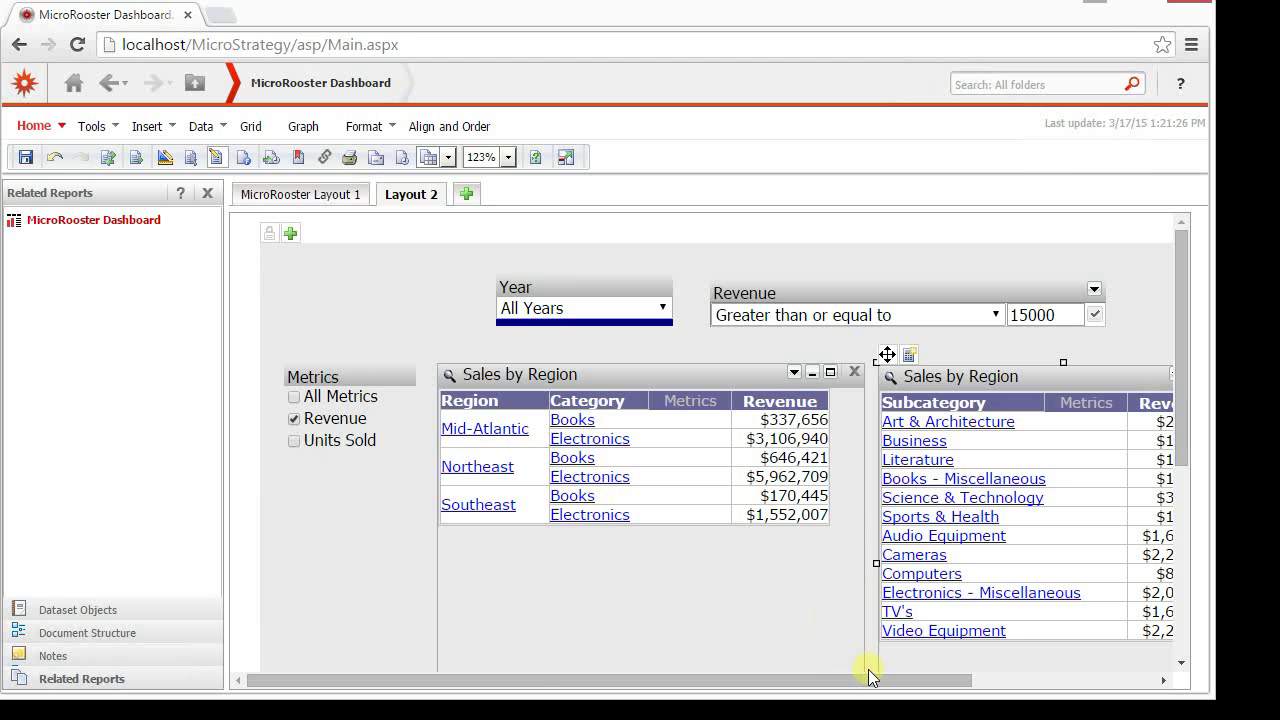
- Add Sales by Region (3) as a Metrics selector target and close the Related Reports panel
{"action": "left_click", "coordinate": [339, 374]}
{"action": "right_click", "coordinate": [340, 379]}
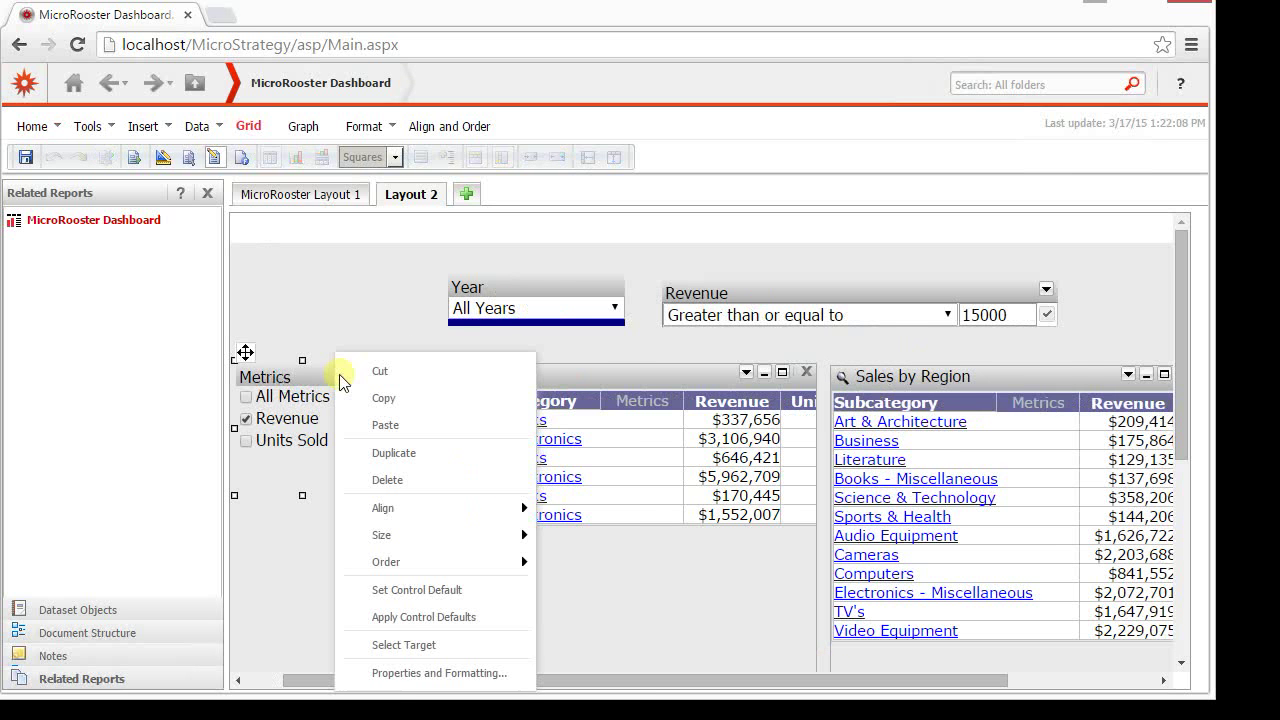
{"action": "left_click", "coordinate": [409, 673]}
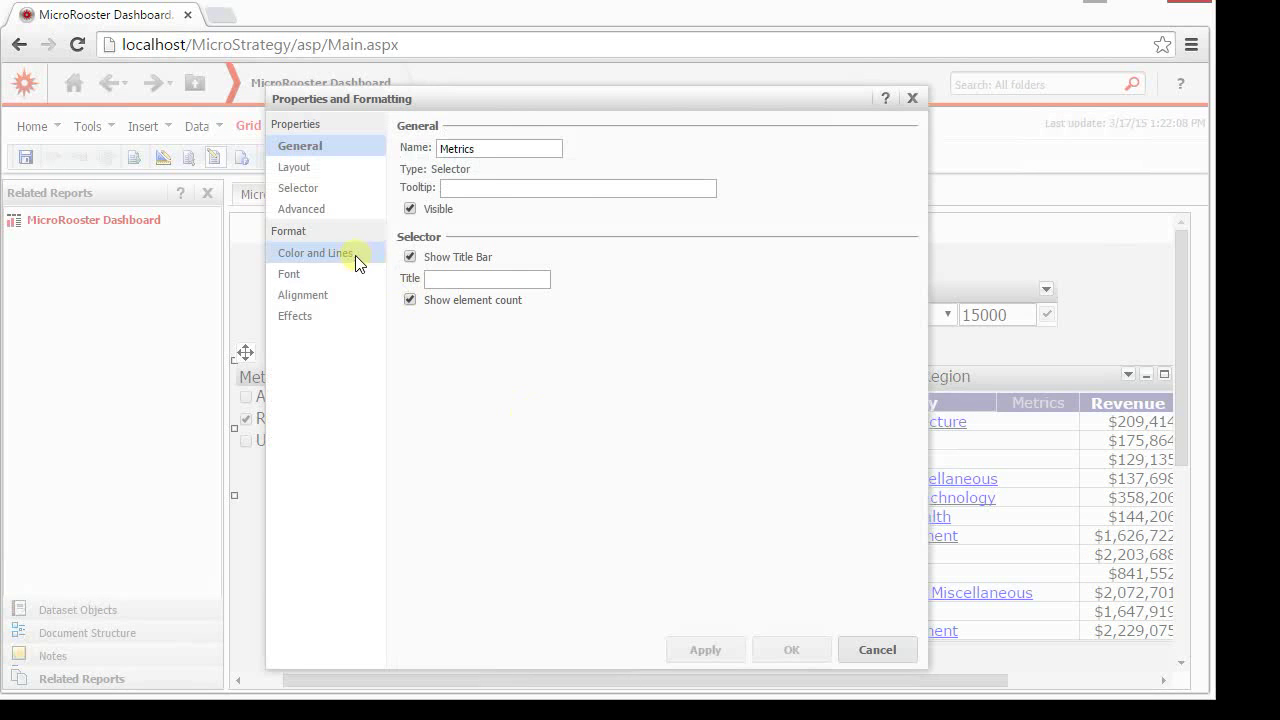
{"action": "left_click", "coordinate": [300, 190]}
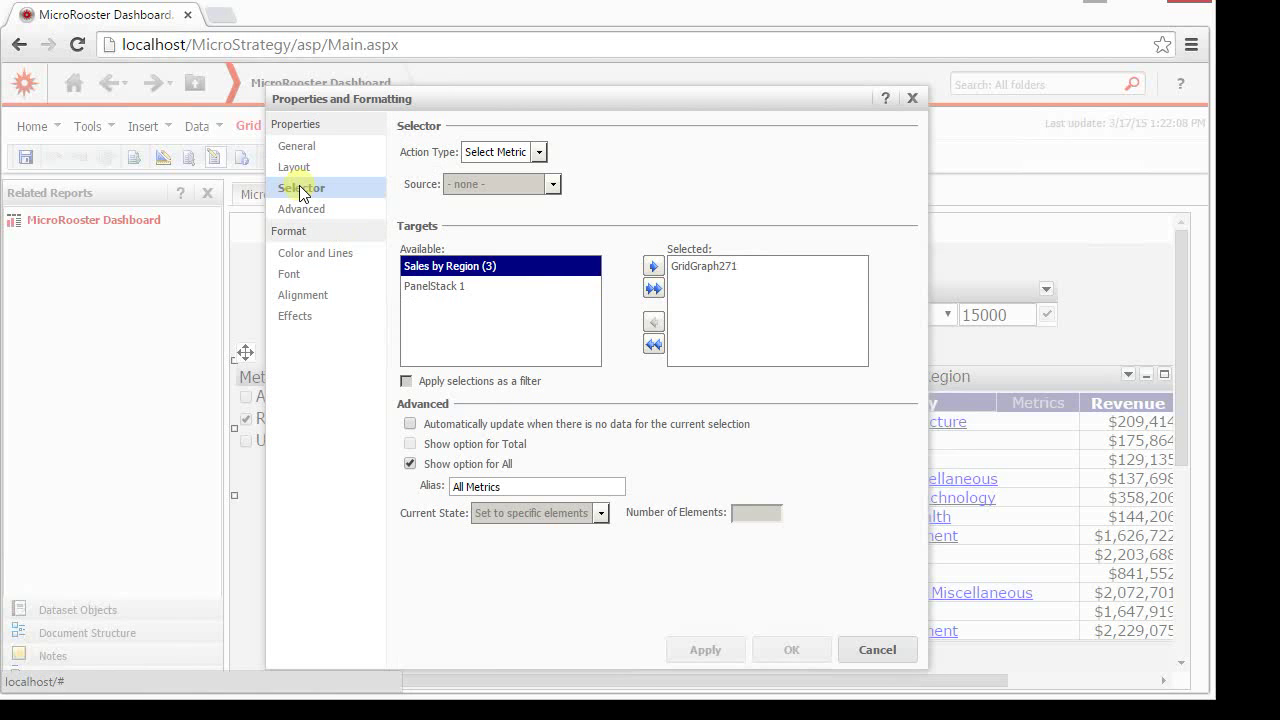
{"action": "left_click", "coordinate": [596, 272]}
{"action": "left_click", "coordinate": [652, 267]}
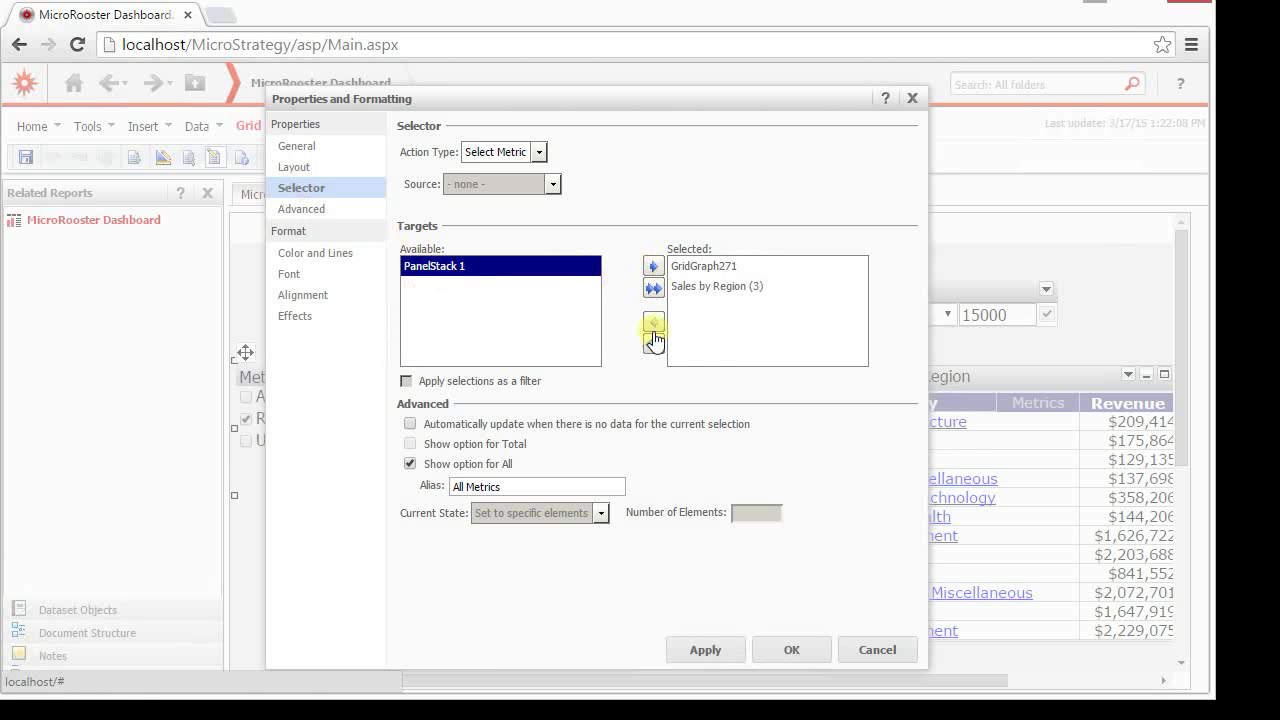
{"action": "left_click", "coordinate": [789, 651]}
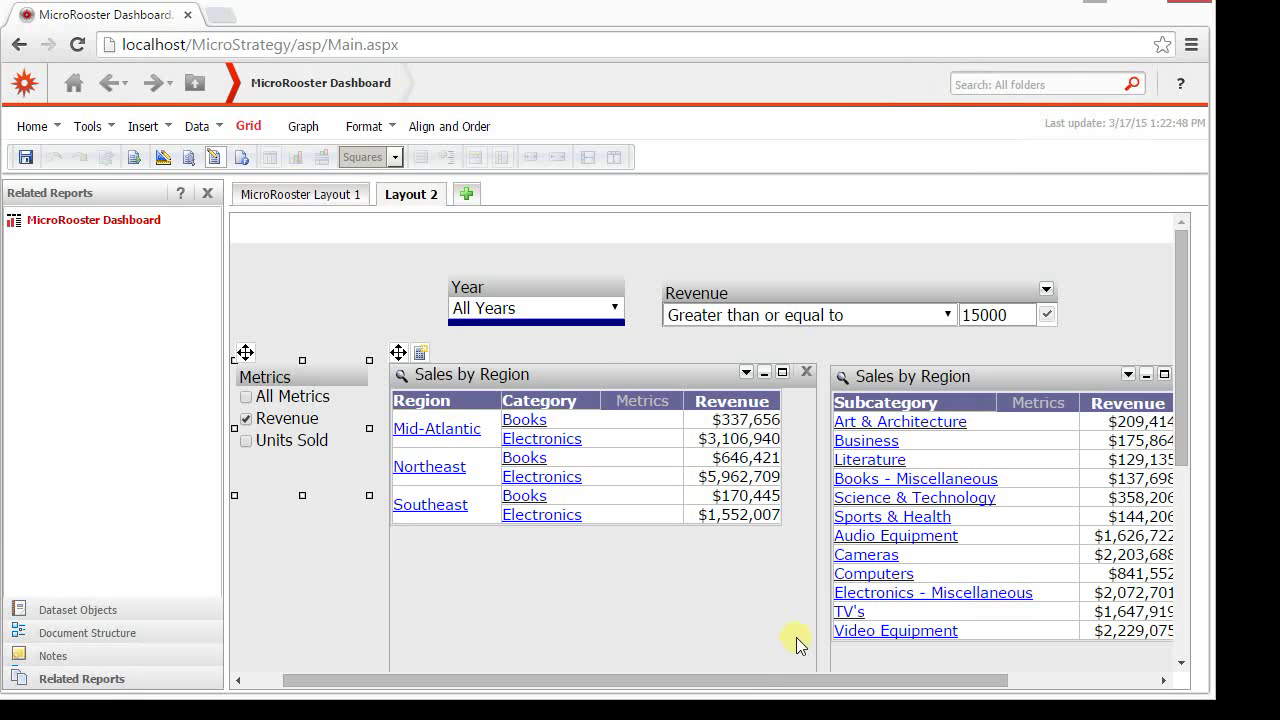
{"action": "left_click_drag", "start_coordinate": [800, 680], "coordinate": [804, 680]}
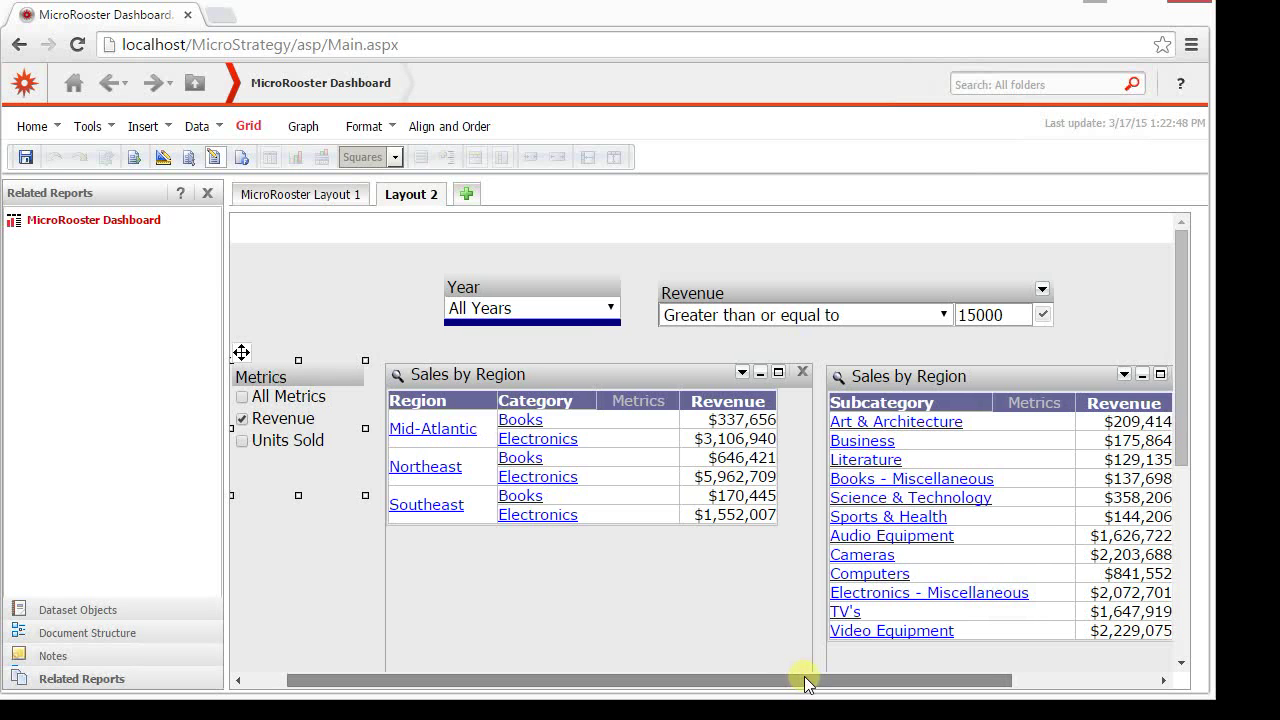
{"action": "left_click", "coordinate": [209, 195]}
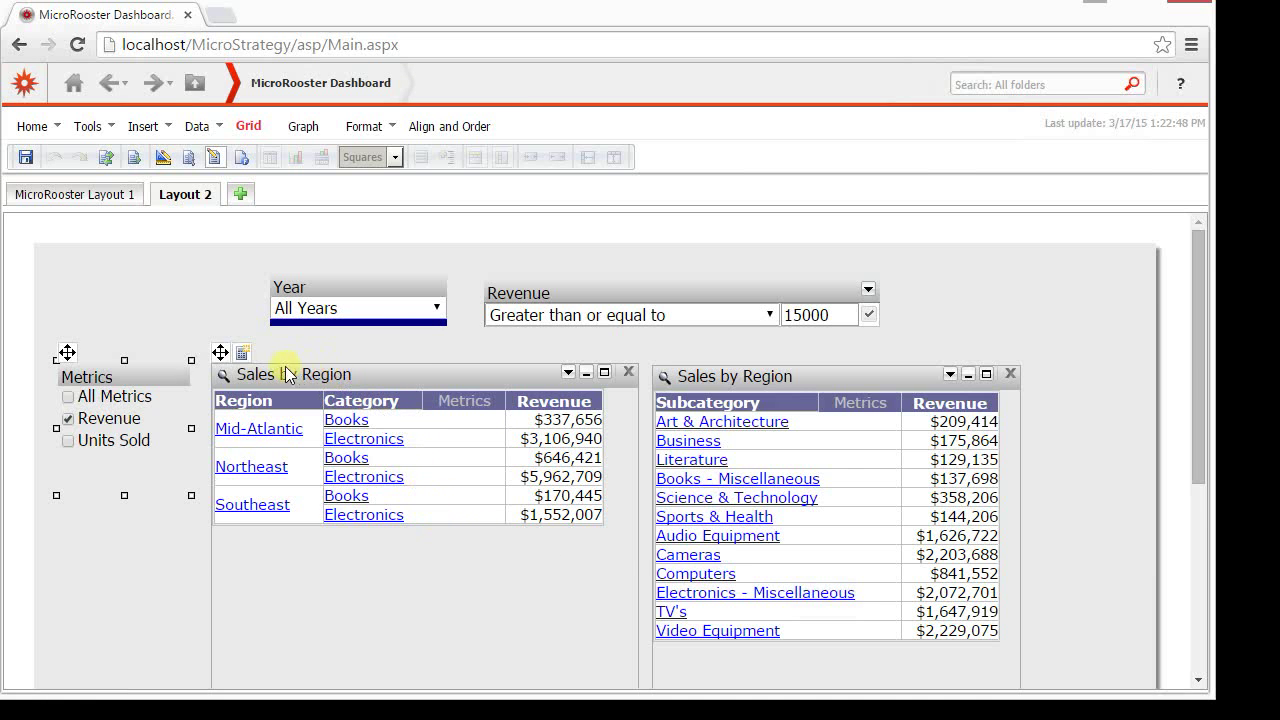
- Set the region grid's Drill options to No drilling in its Grid properties
{"action": "left_click", "coordinate": [220, 354]}
{"action": "right_click", "coordinate": [222, 358]}
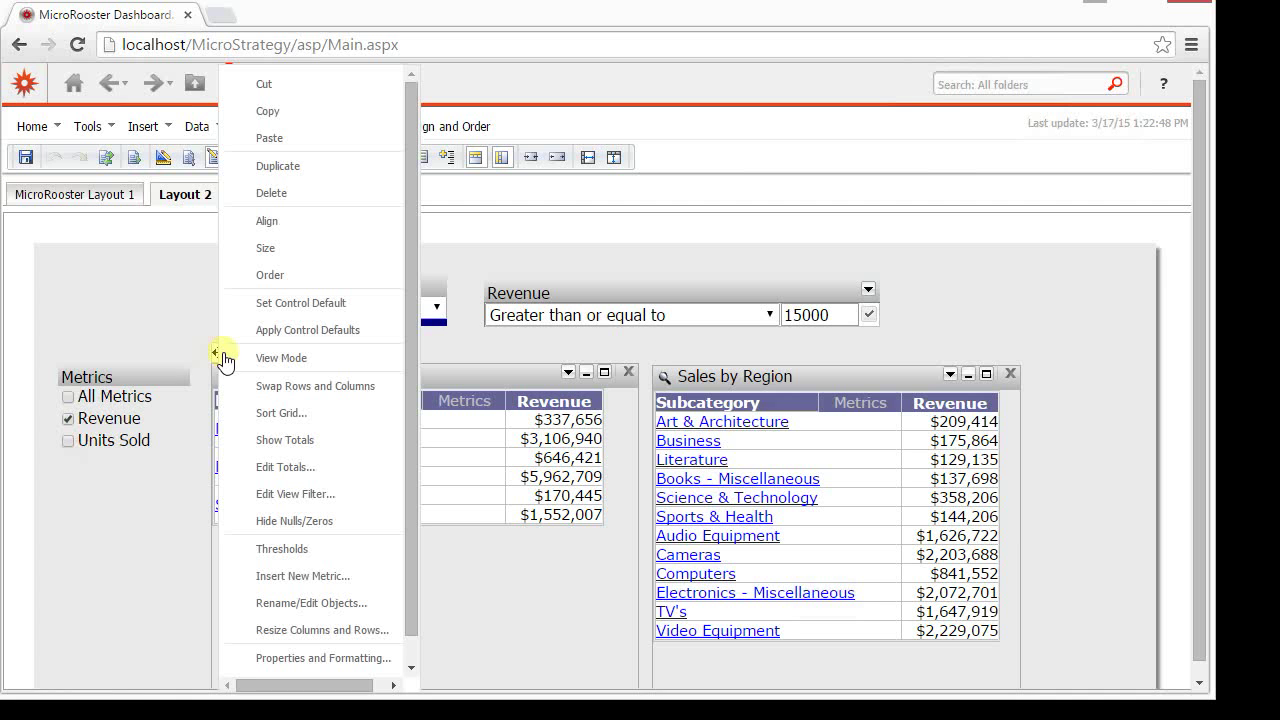
{"action": "left_click", "coordinate": [316, 657]}
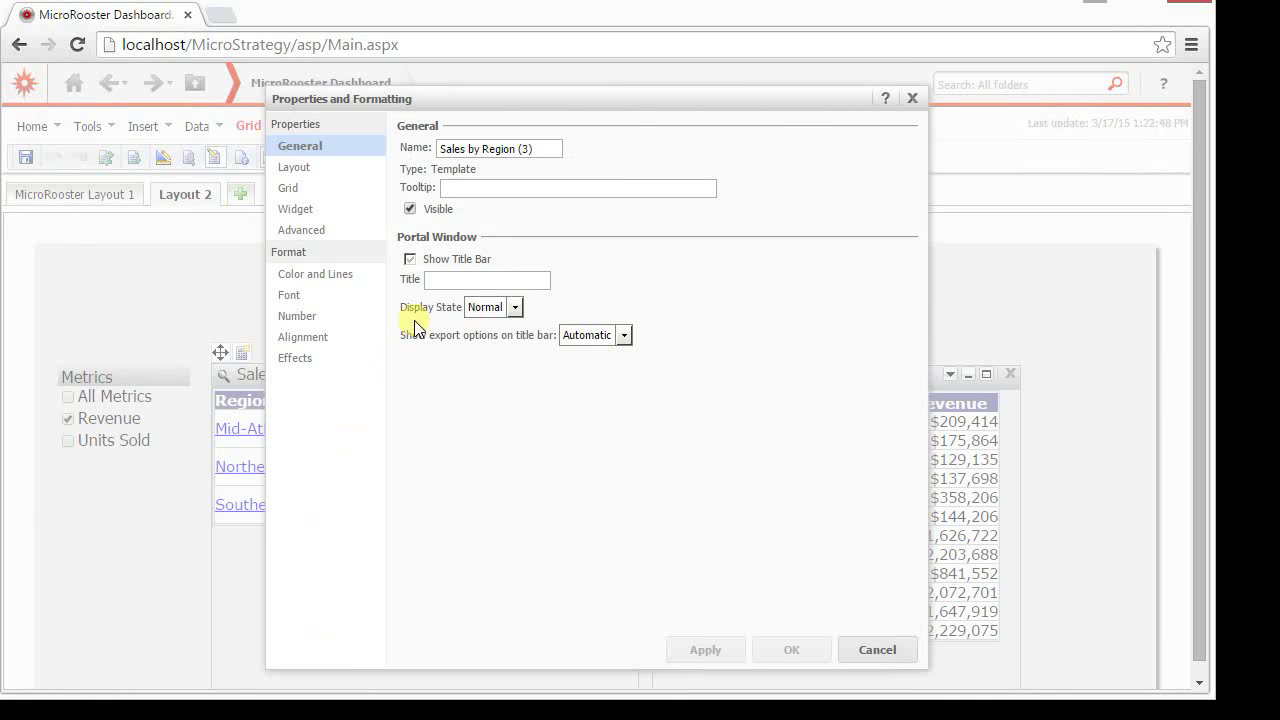
{"action": "left_click", "coordinate": [290, 188]}
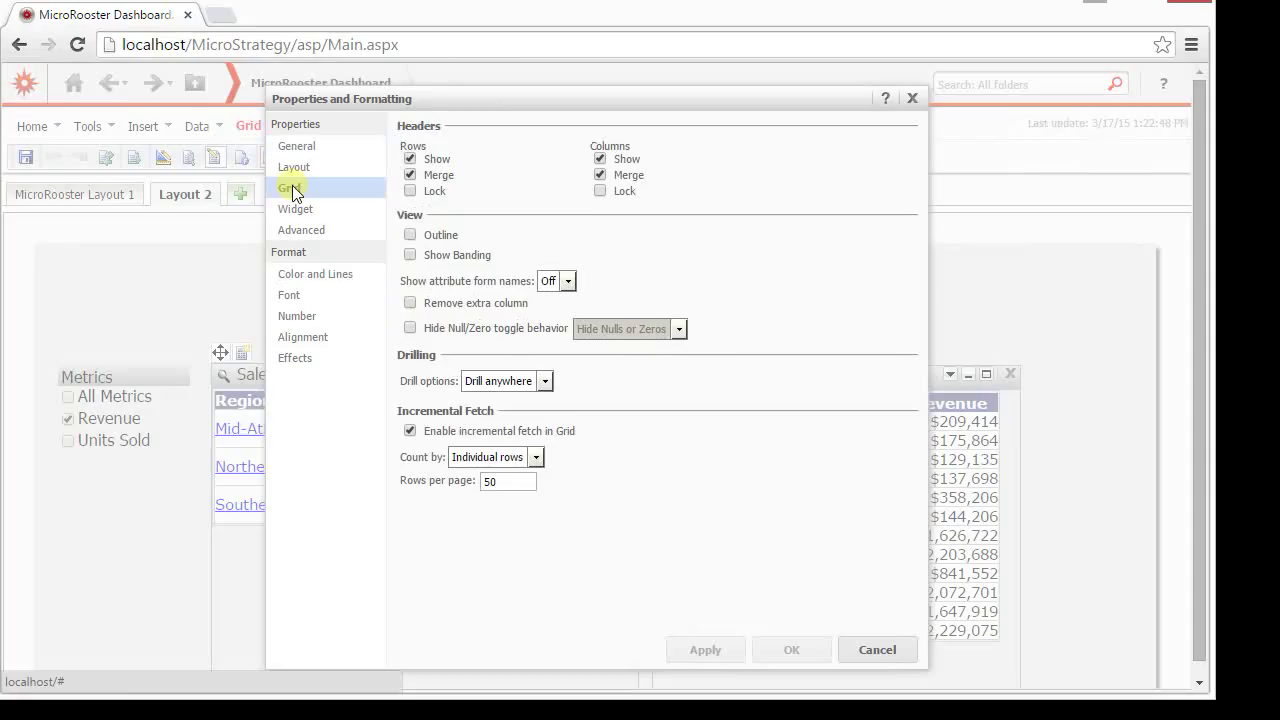
{"action": "left_click", "coordinate": [485, 377]}
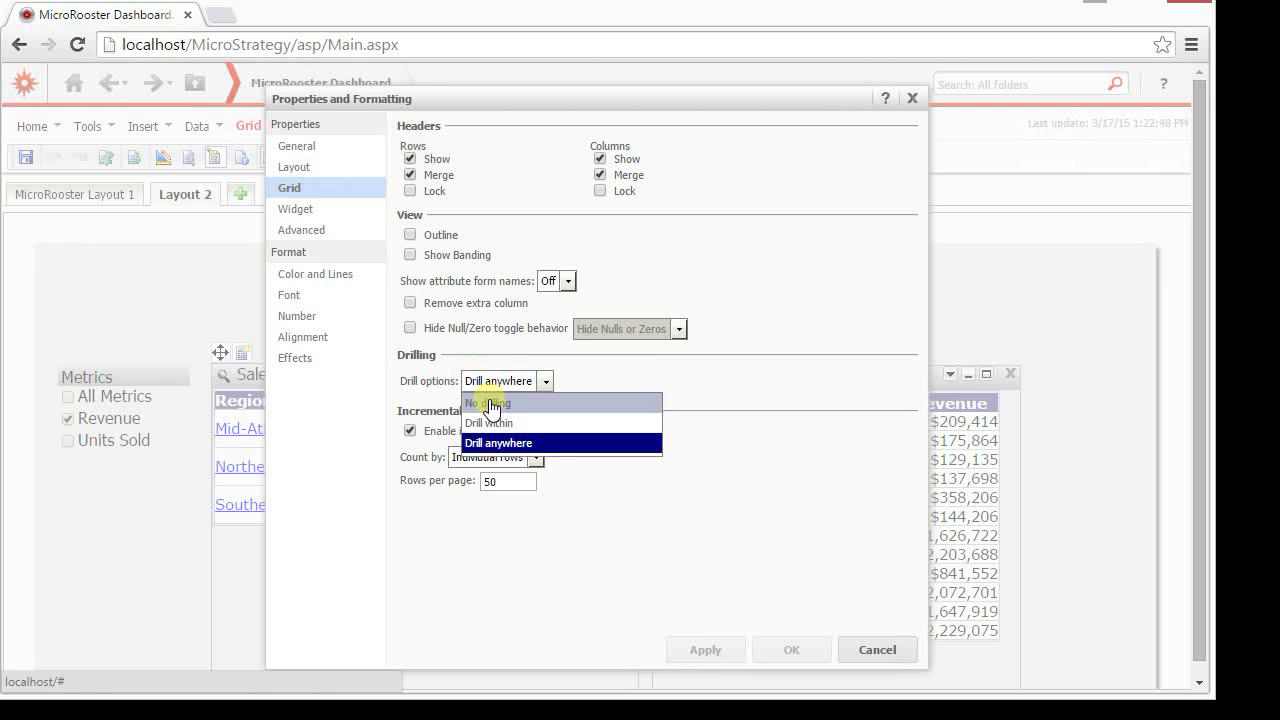
{"action": "left_click", "coordinate": [488, 403]}
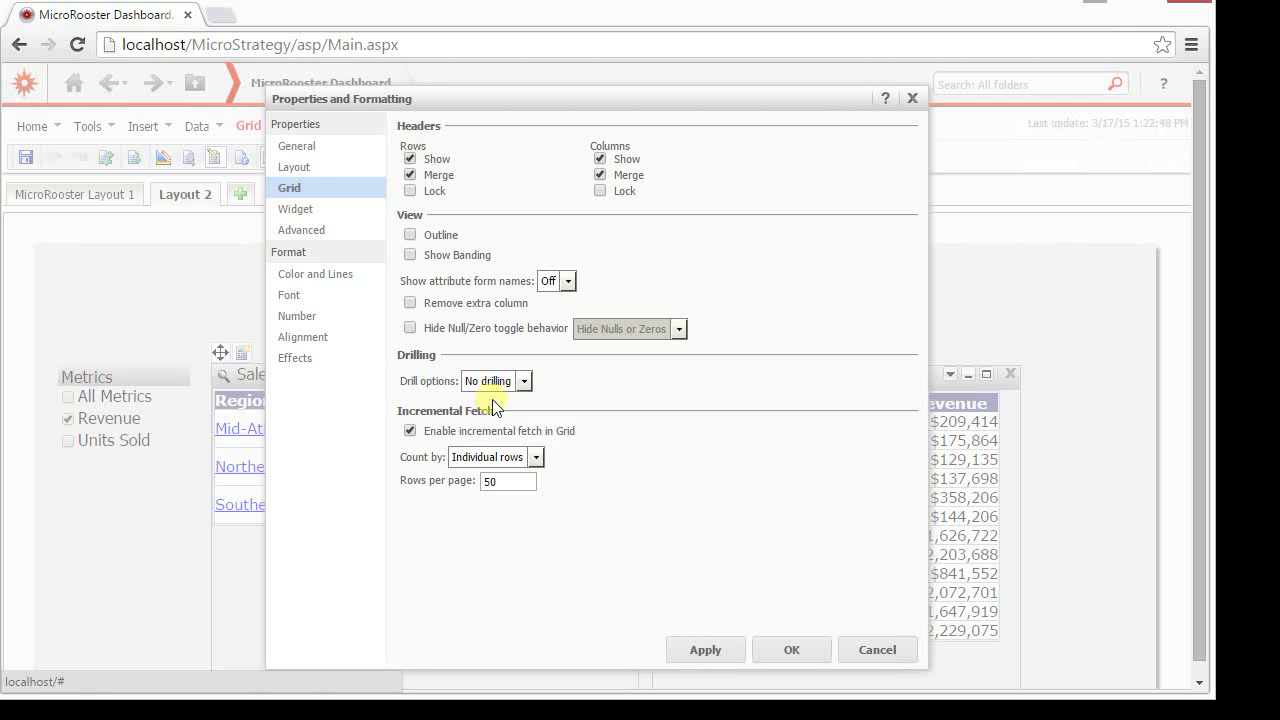
{"action": "left_click", "coordinate": [775, 650]}
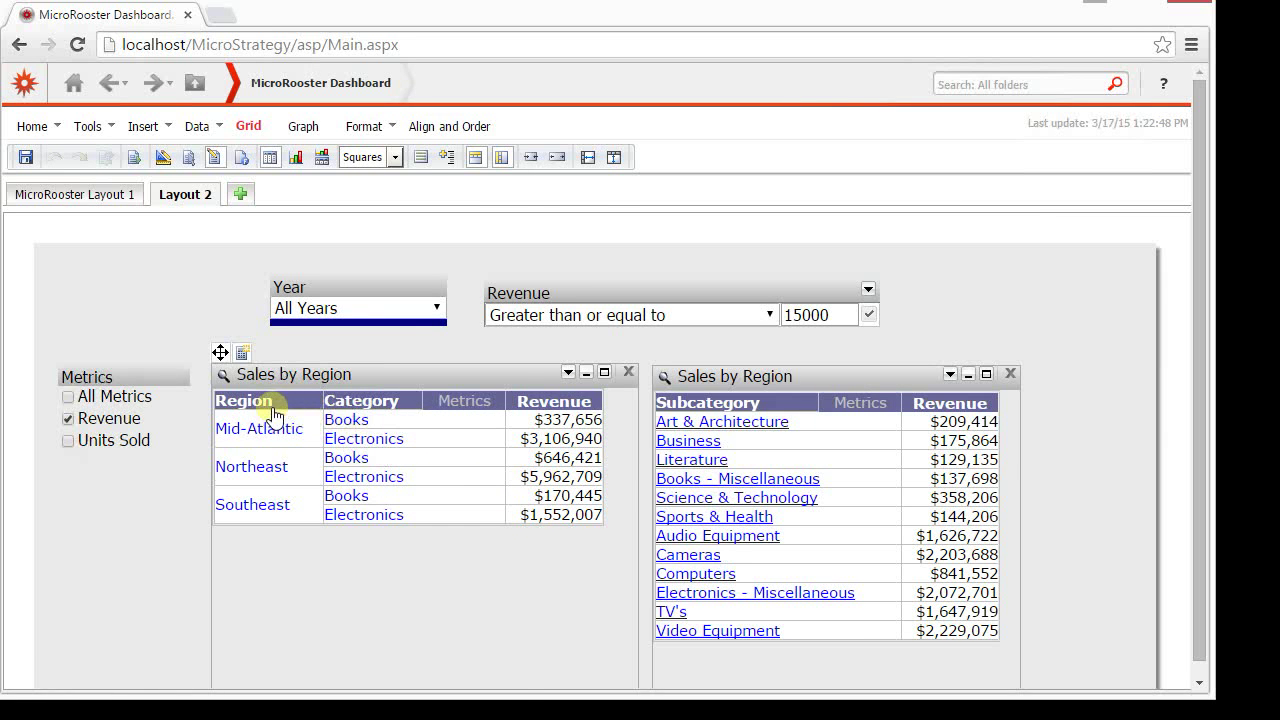
- Turn the Category column into a selector targeting GridGraph271, applying selections as a filter
{"action": "right_click", "coordinate": [336, 405]}
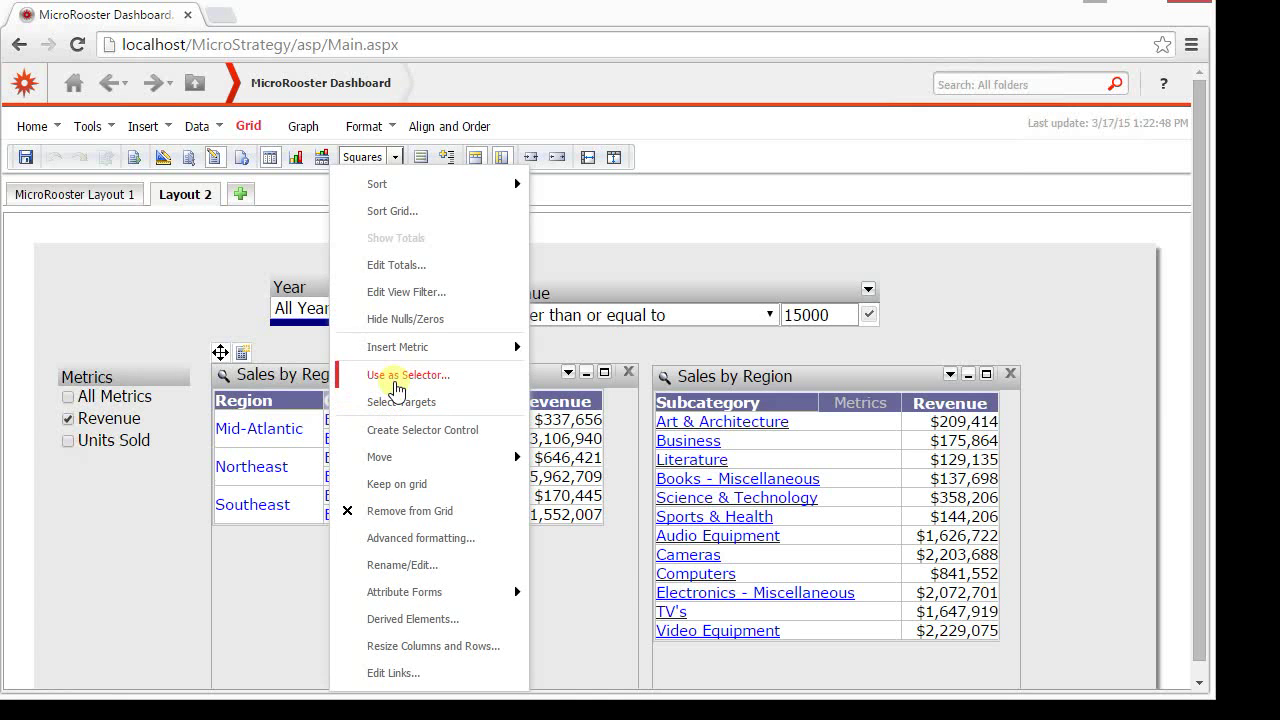
{"action": "left_click", "coordinate": [380, 375]}
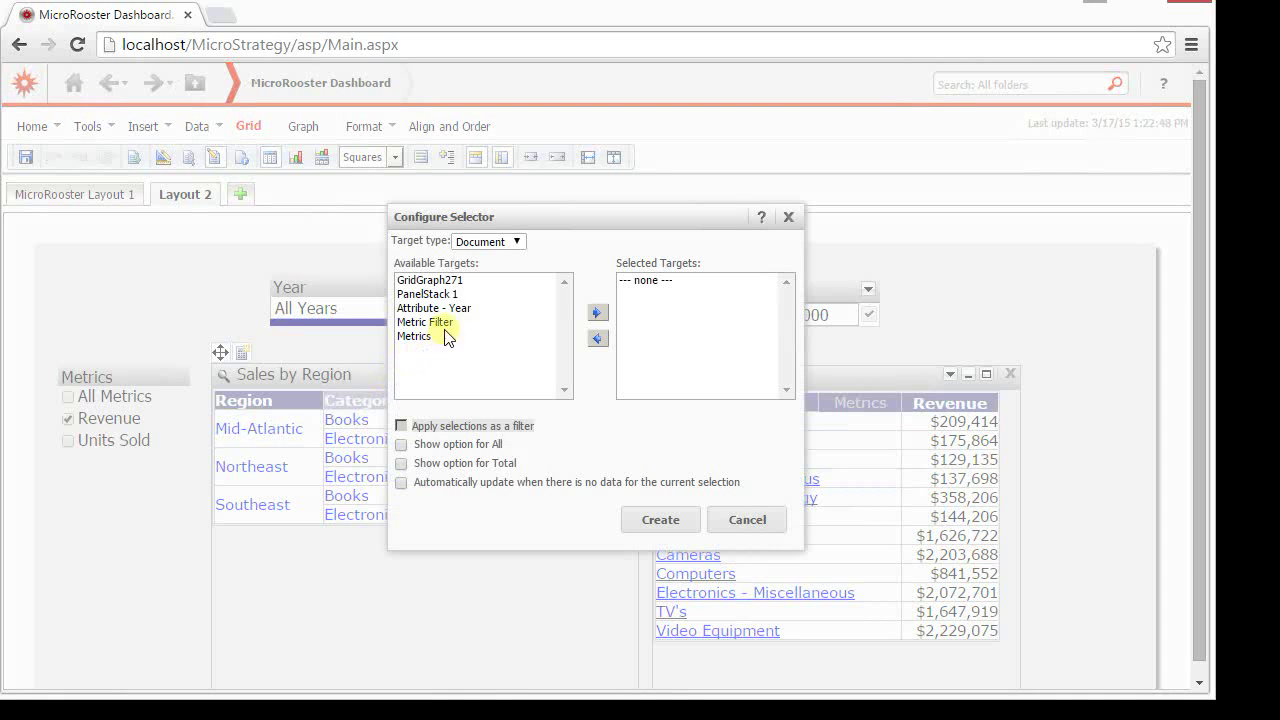
{"action": "left_click", "coordinate": [428, 281]}
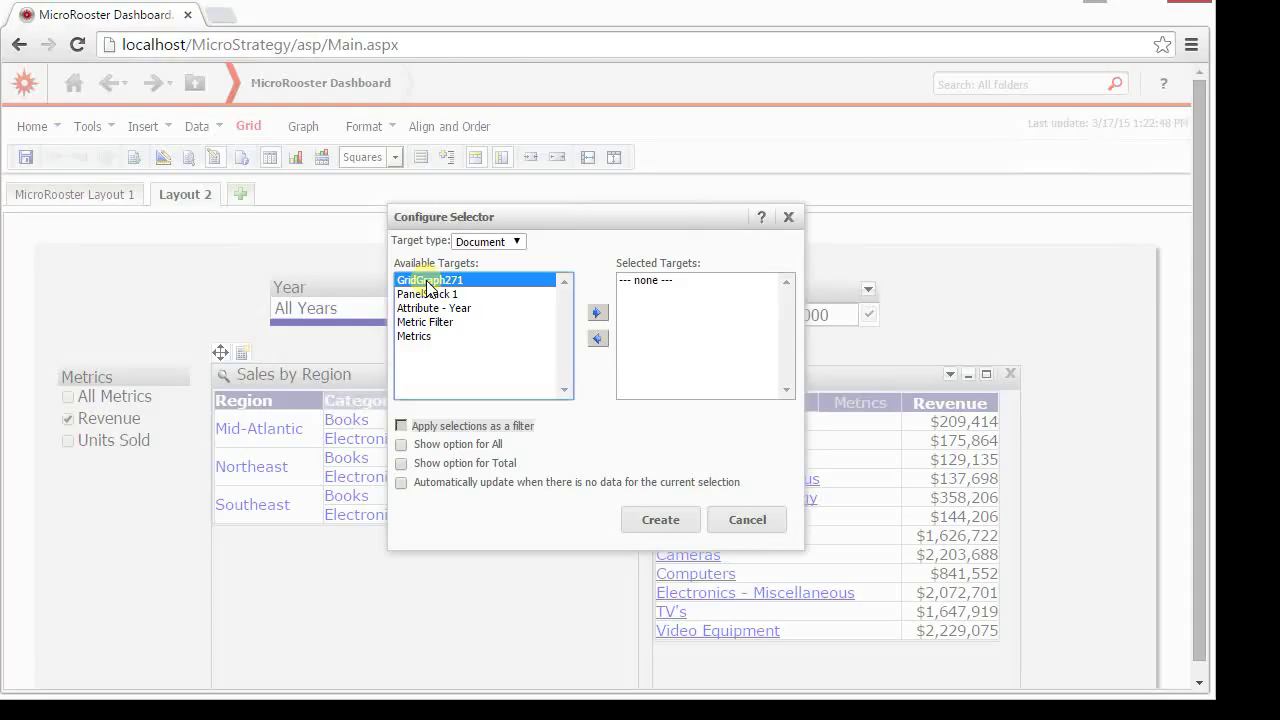
{"action": "left_click", "coordinate": [596, 315]}
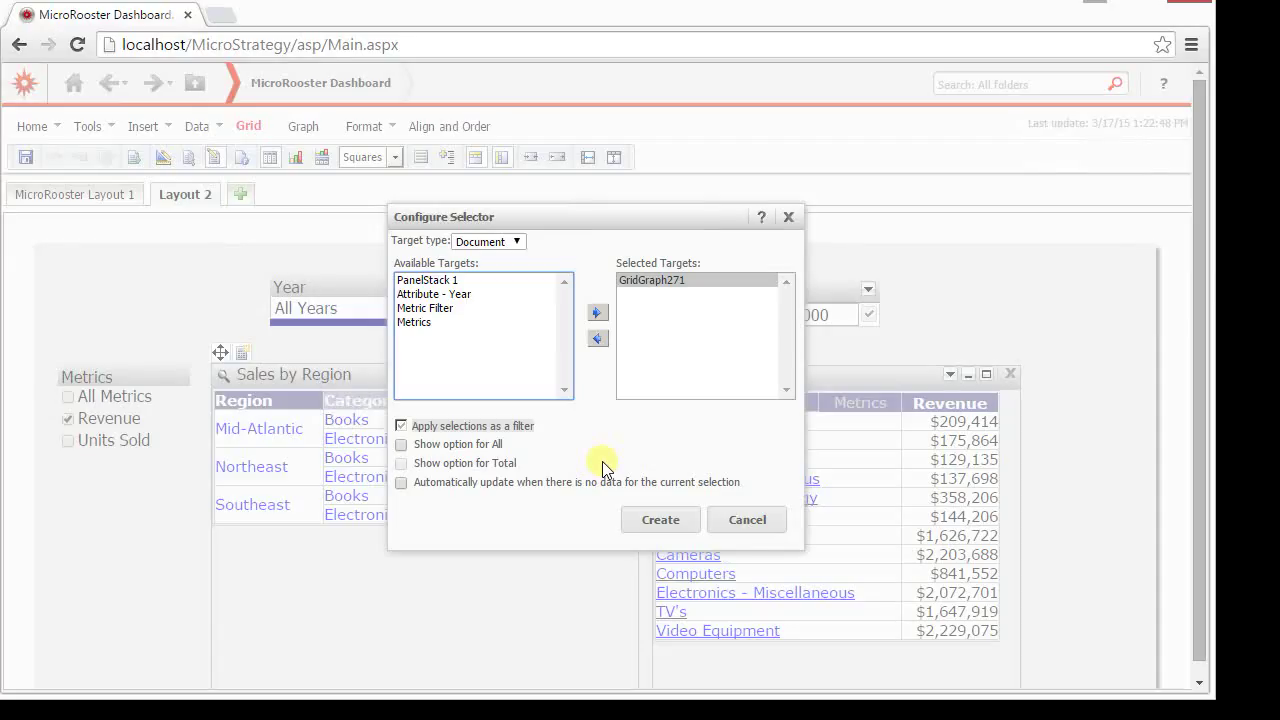
{"action": "left_click", "coordinate": [659, 517]}
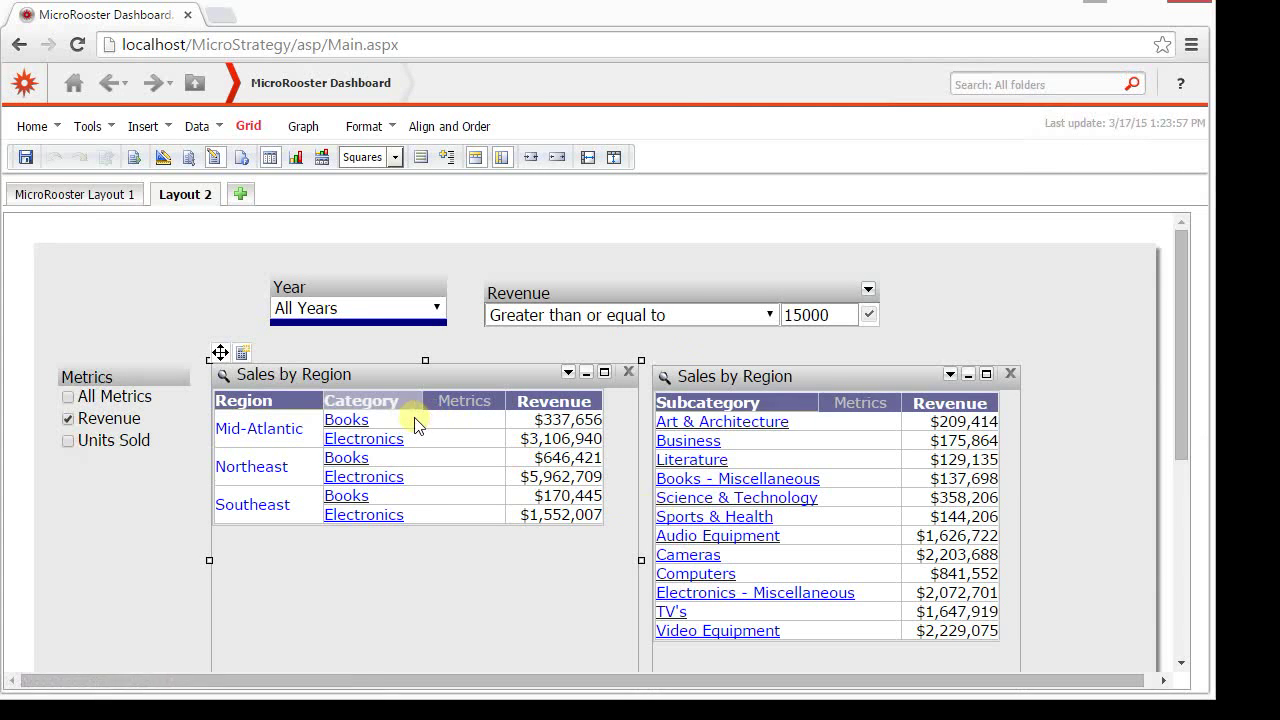
- Try the Category selector with Books, then Electronics, and check Audio Equipment's Drill menu
{"action": "left_click", "coordinate": [357, 421]}
{"action": "left_click", "coordinate": [357, 421]}
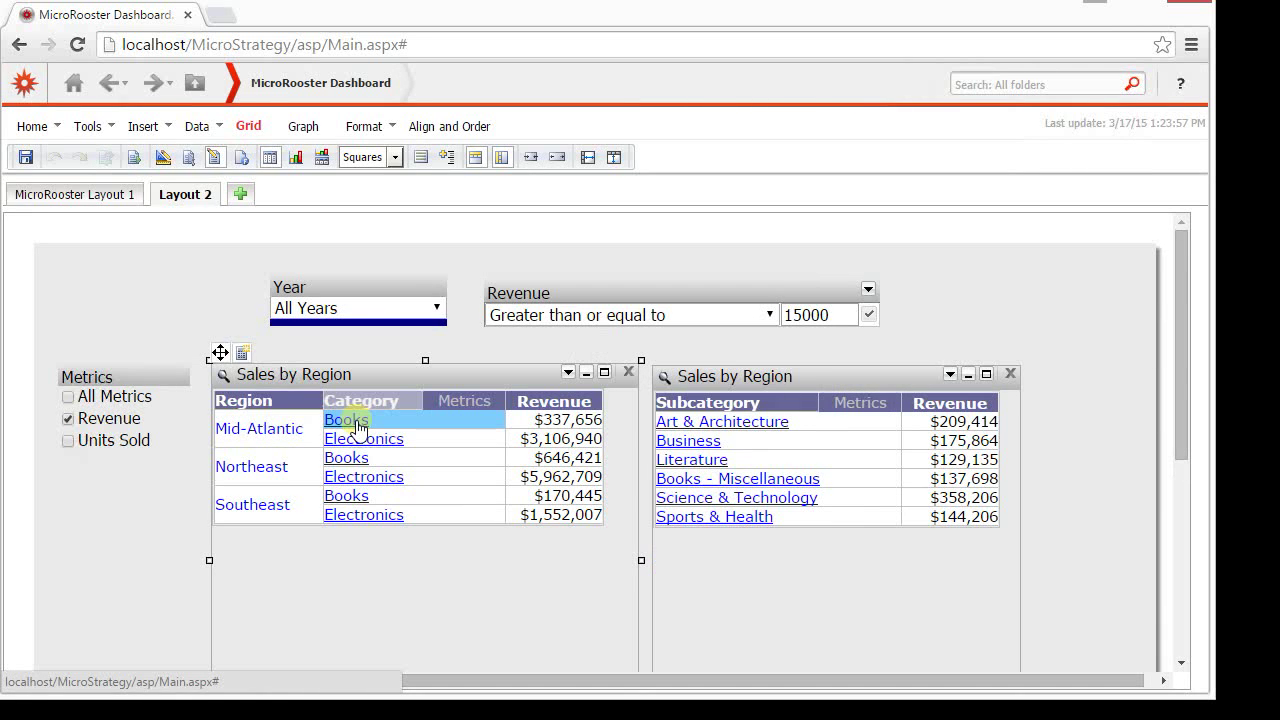
{"action": "left_click", "coordinate": [357, 443]}
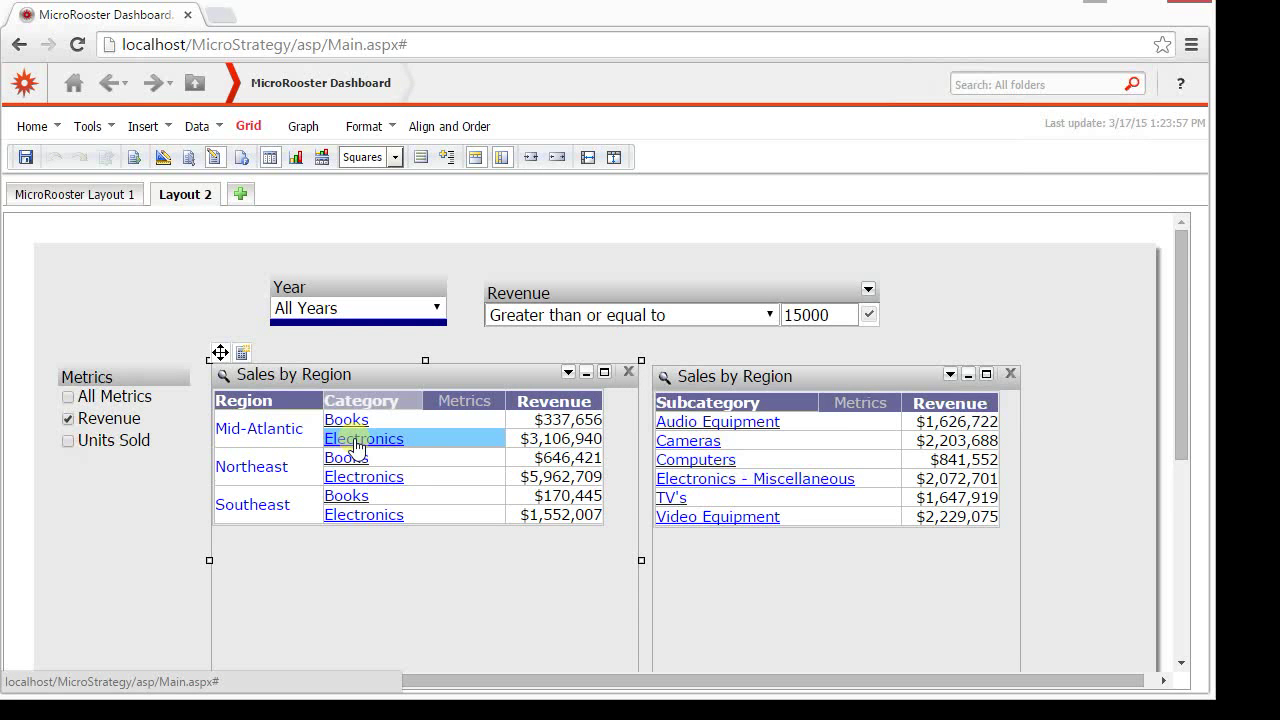
{"action": "right_click", "coordinate": [722, 428]}
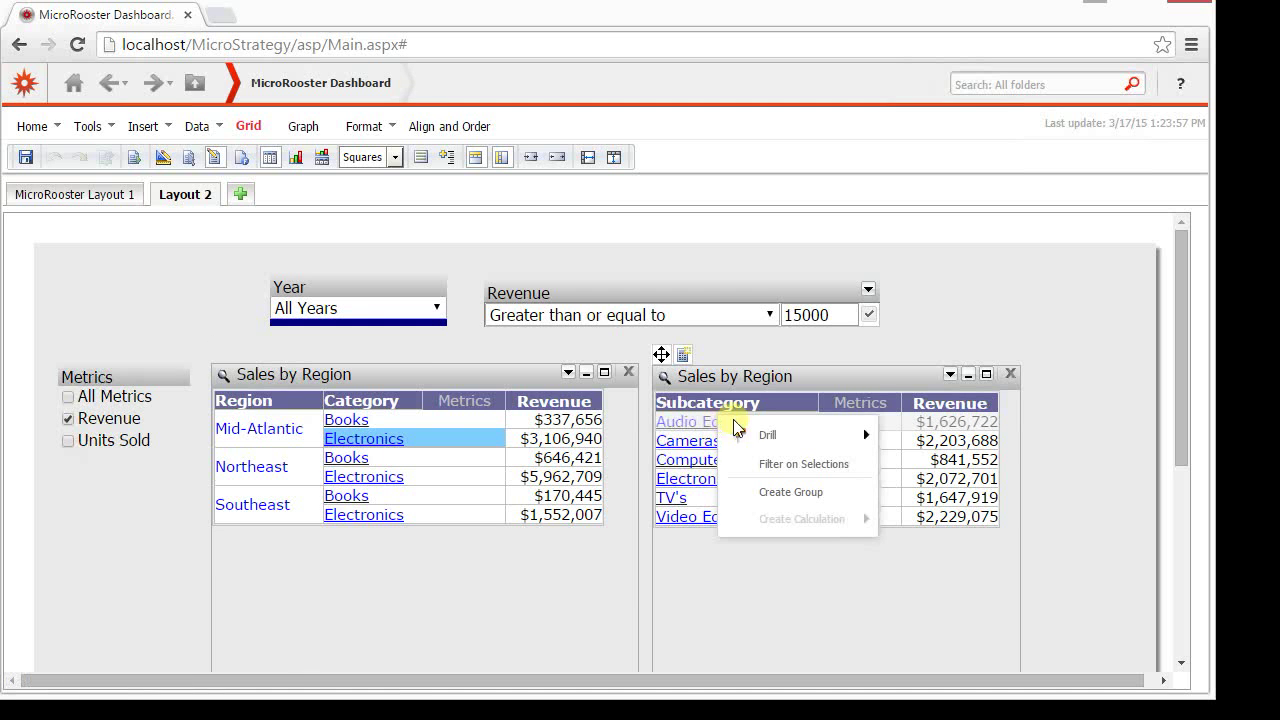
{"action": "mouse_move", "coordinate": [766, 437]}
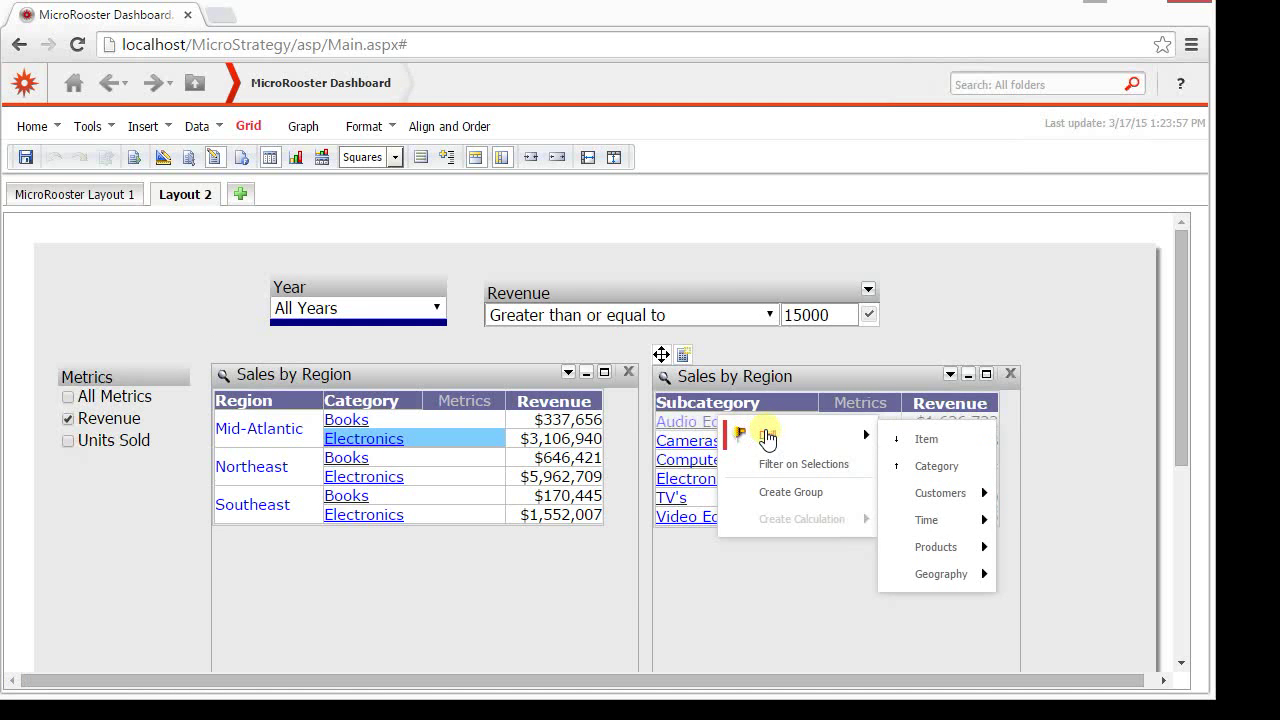
{"action": "left_click", "coordinate": [697, 431]}
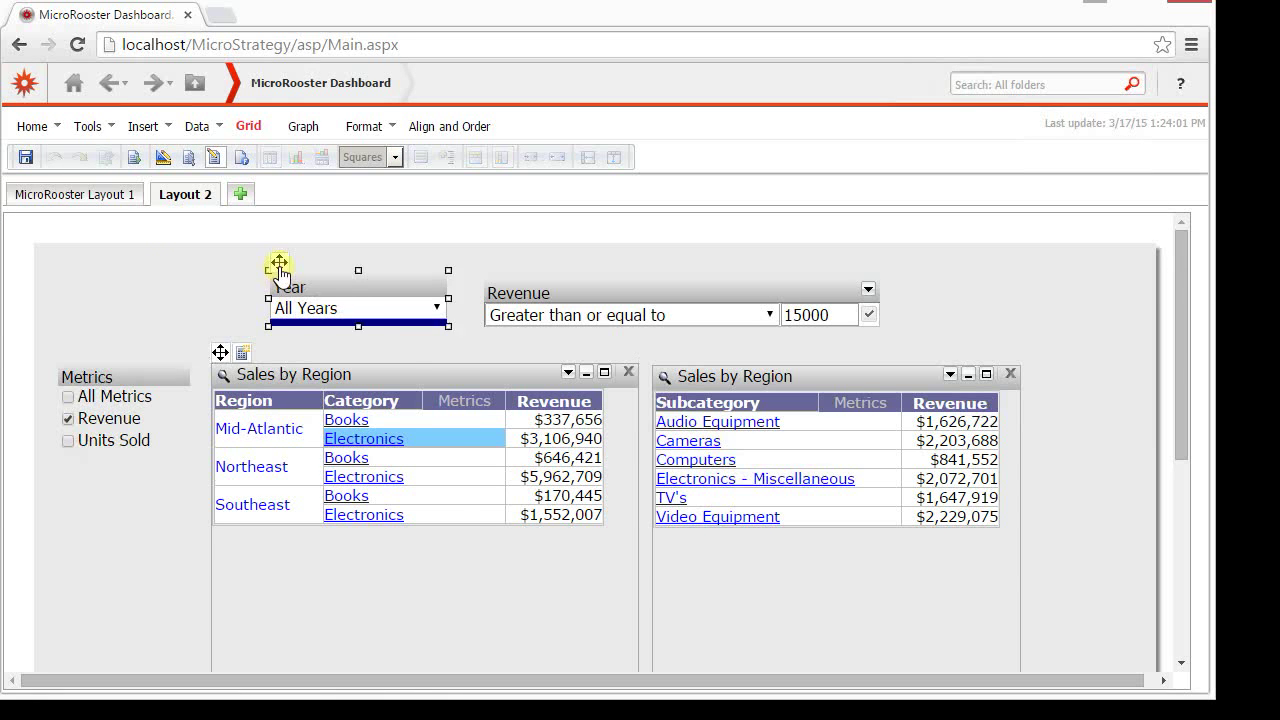
- Turn off Apply selections as a filter for the Year selector and set Current State to Use first
{"action": "right_click", "coordinate": [279, 266]}
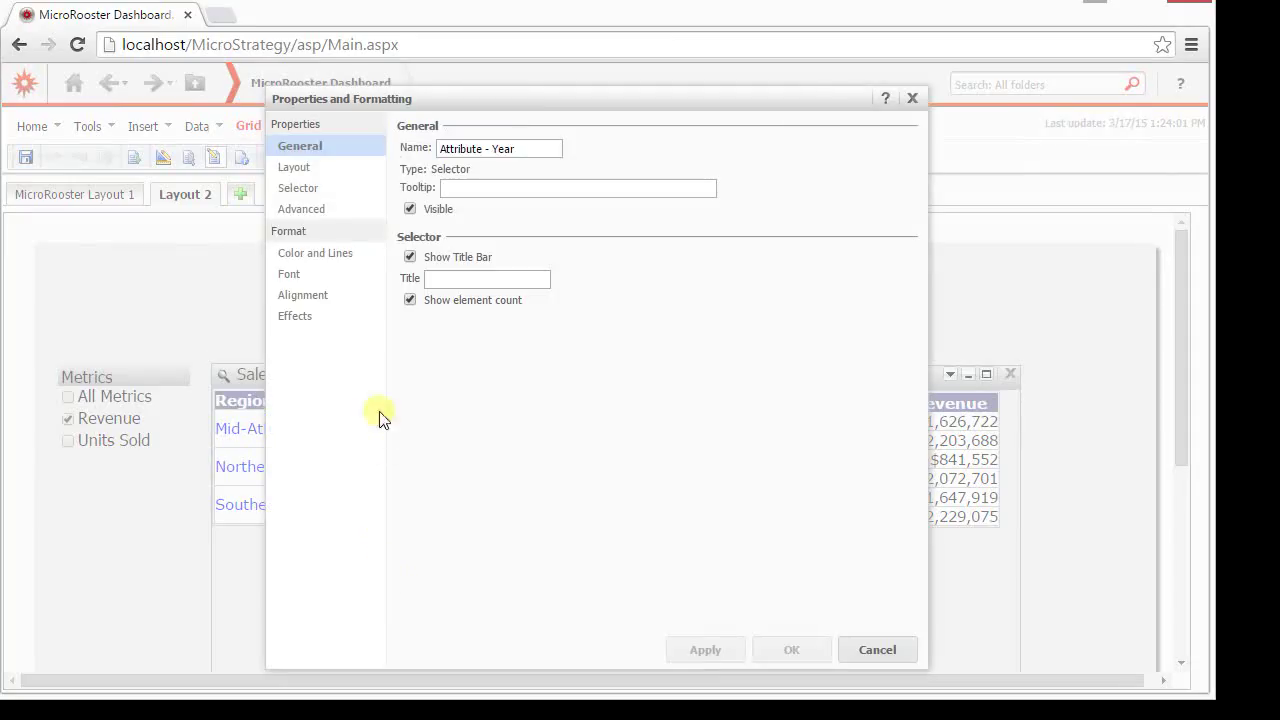
{"action": "left_click", "coordinate": [296, 168]}
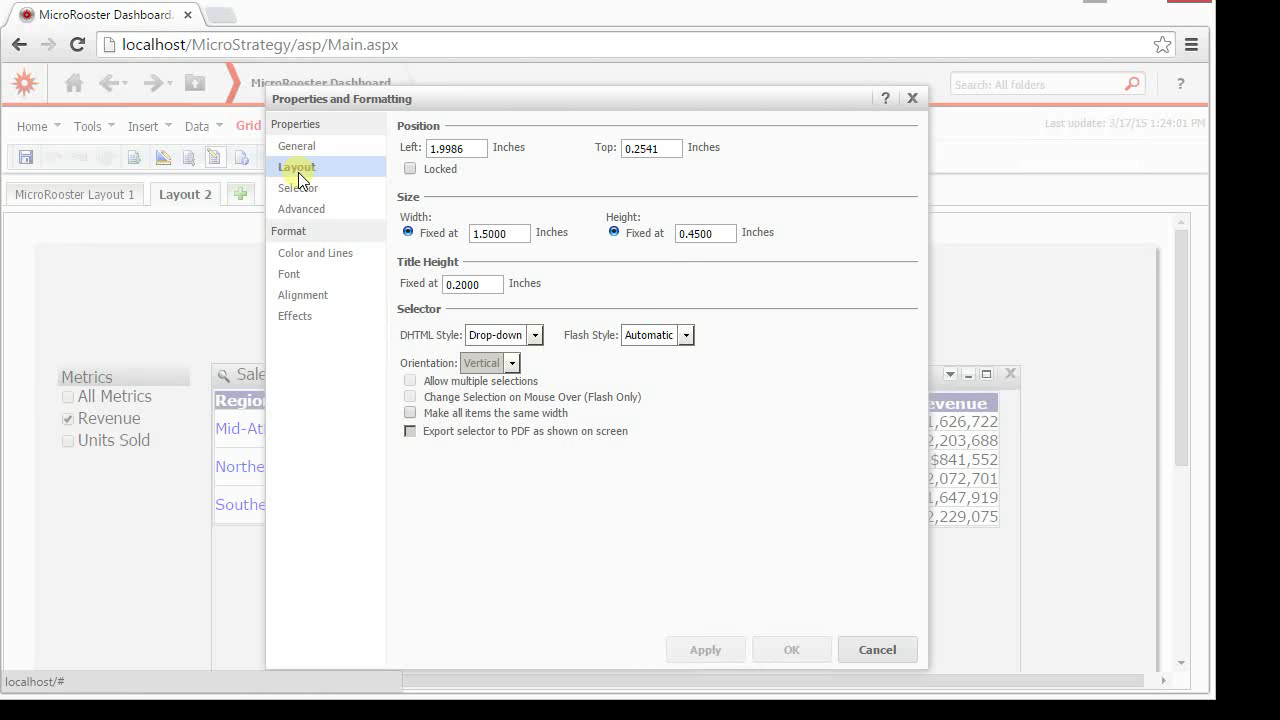
{"action": "left_click", "coordinate": [300, 188]}
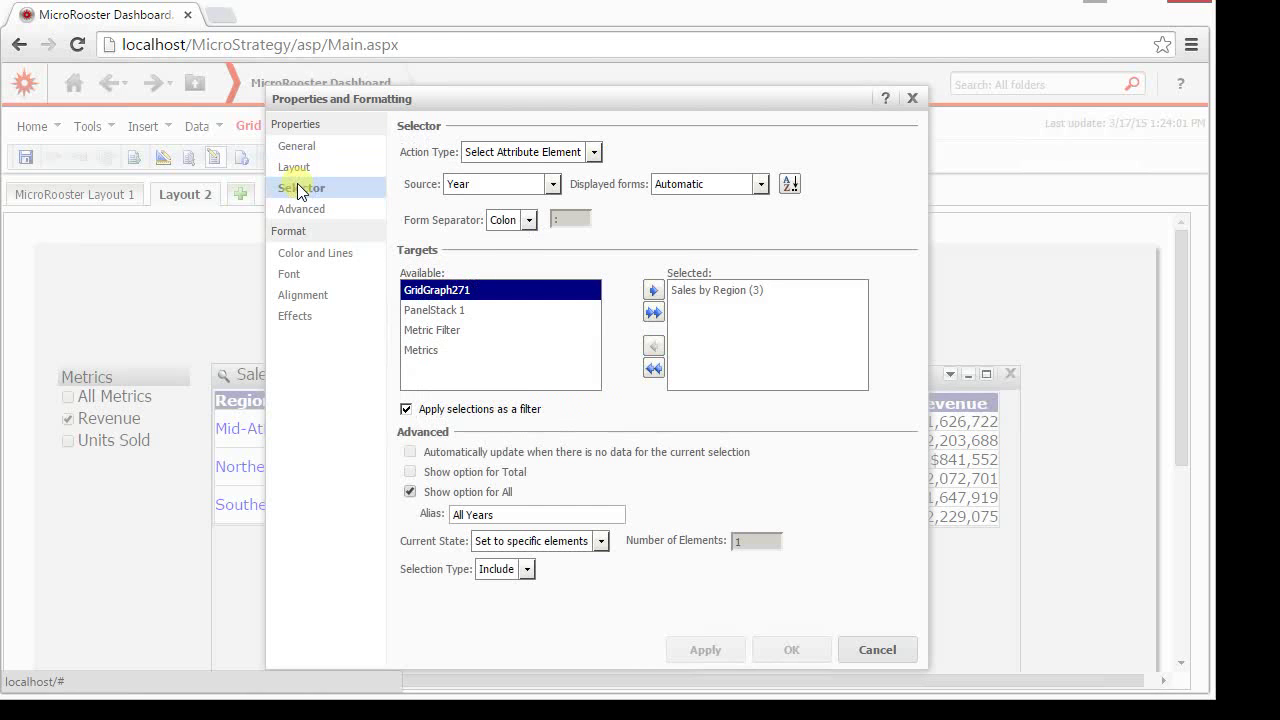
{"action": "left_click", "coordinate": [406, 410]}
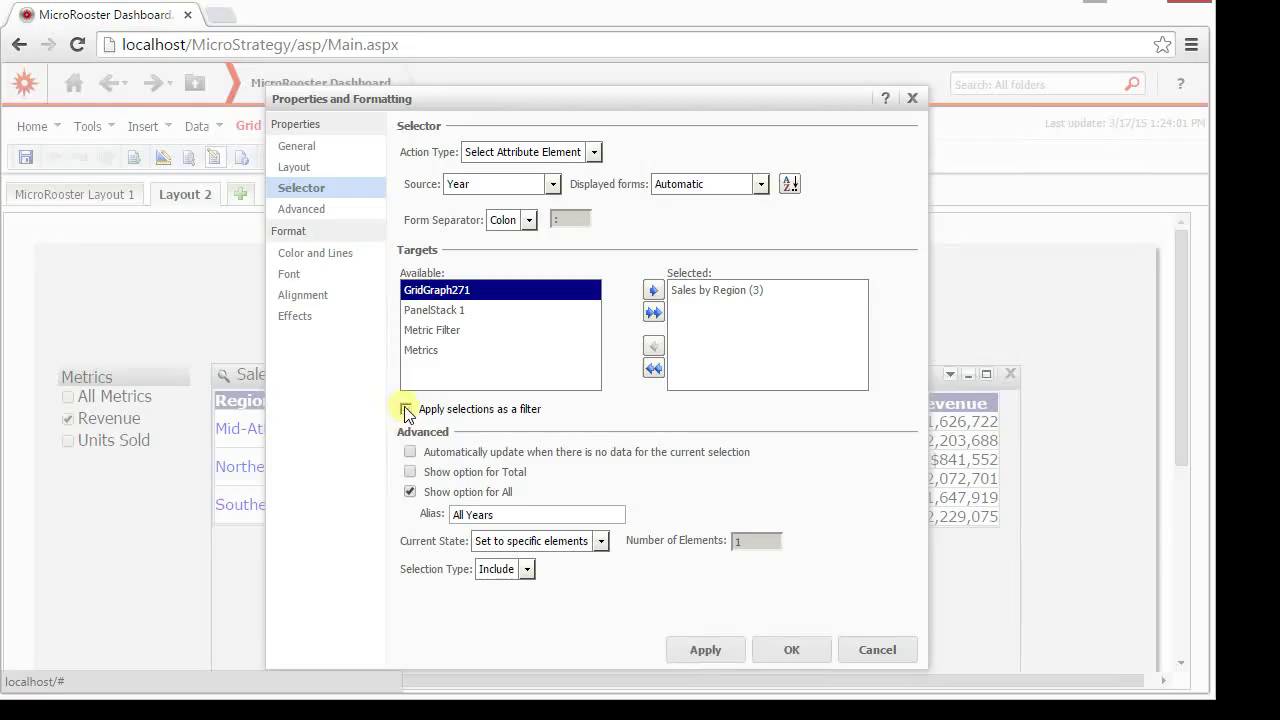
{"action": "left_click", "coordinate": [572, 542]}
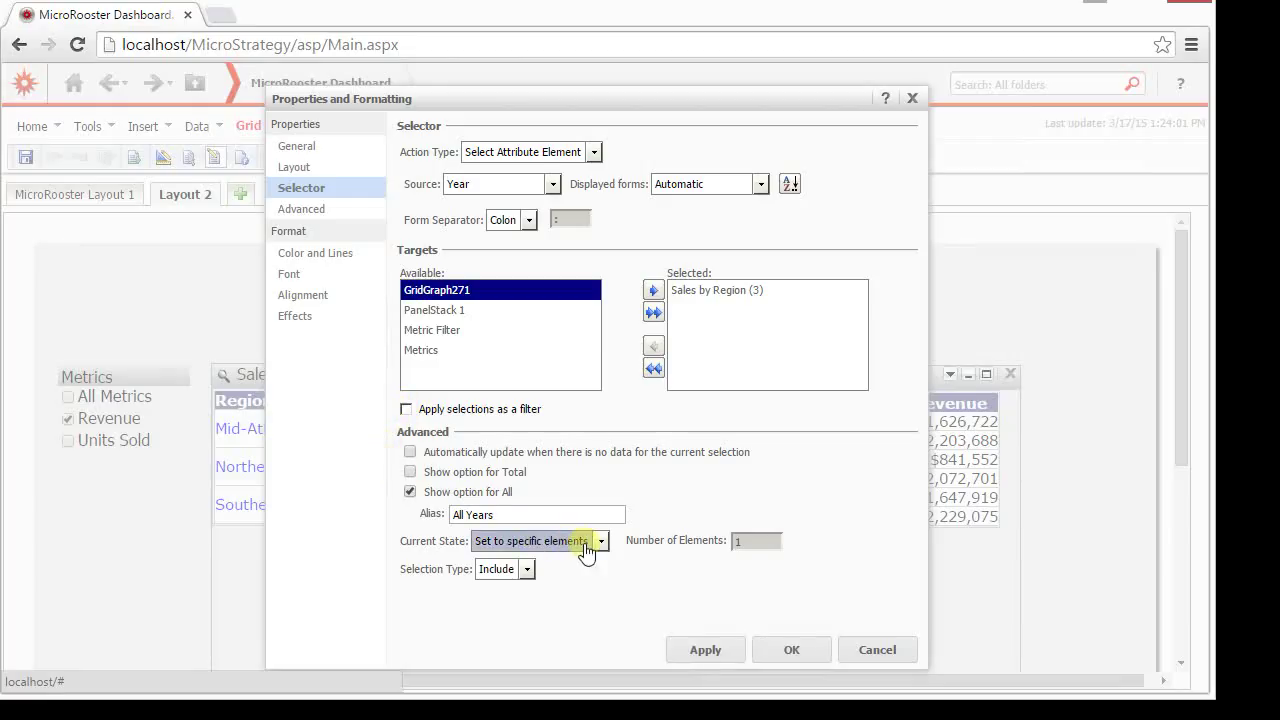
{"action": "left_click", "coordinate": [585, 550]}
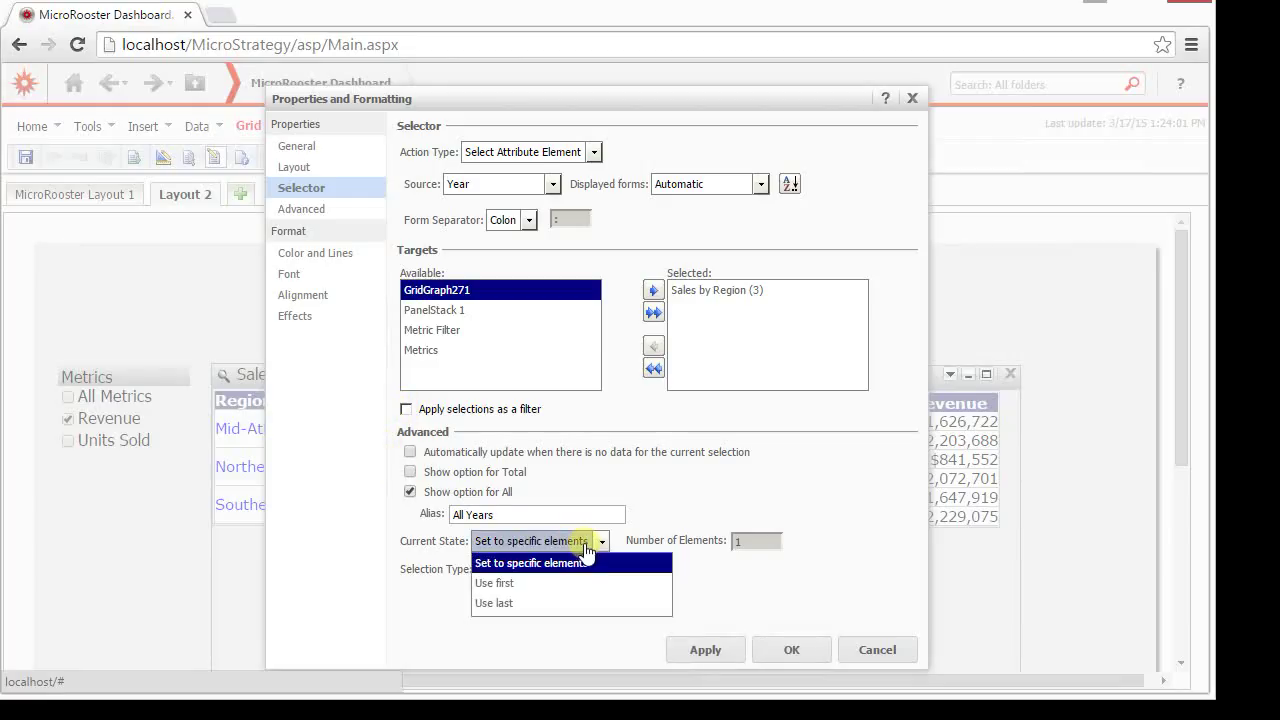
{"action": "left_click", "coordinate": [530, 586]}
{"action": "left_click", "coordinate": [760, 648]}
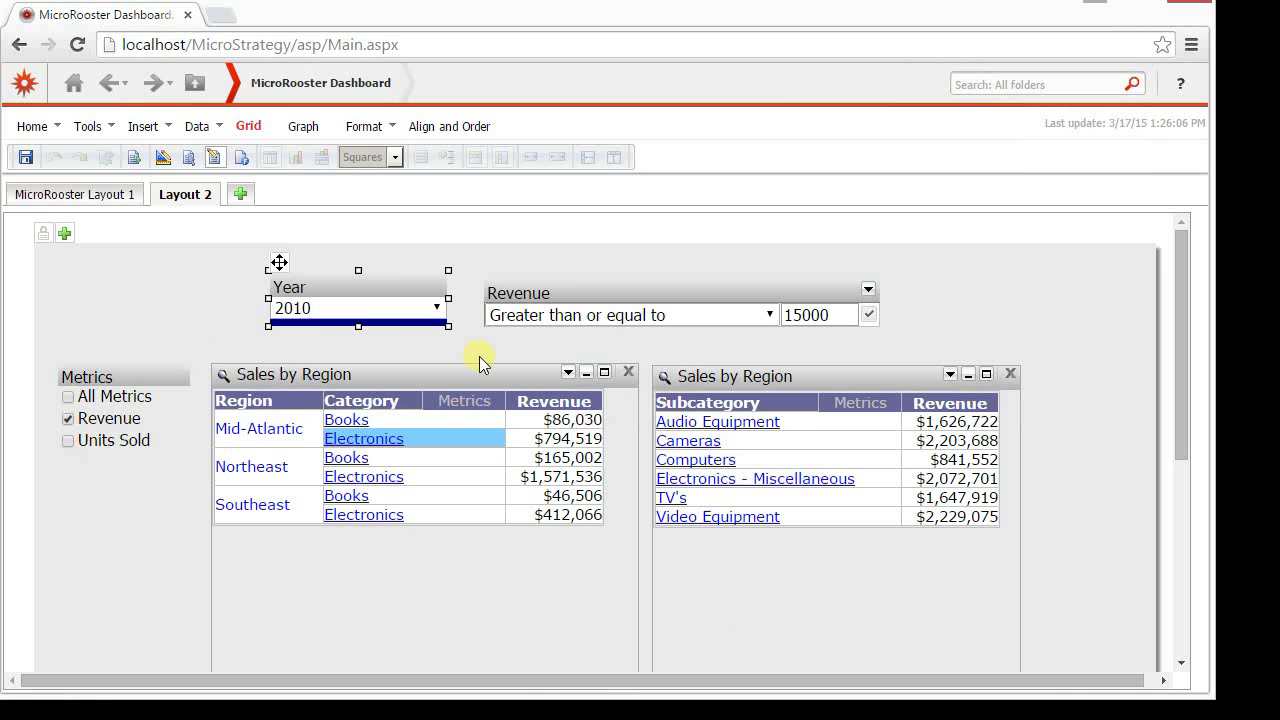
- Choose 2011 in the Year selector, save over MicroRooster Dashboard, and return Home
{"action": "left_click", "coordinate": [440, 307]}
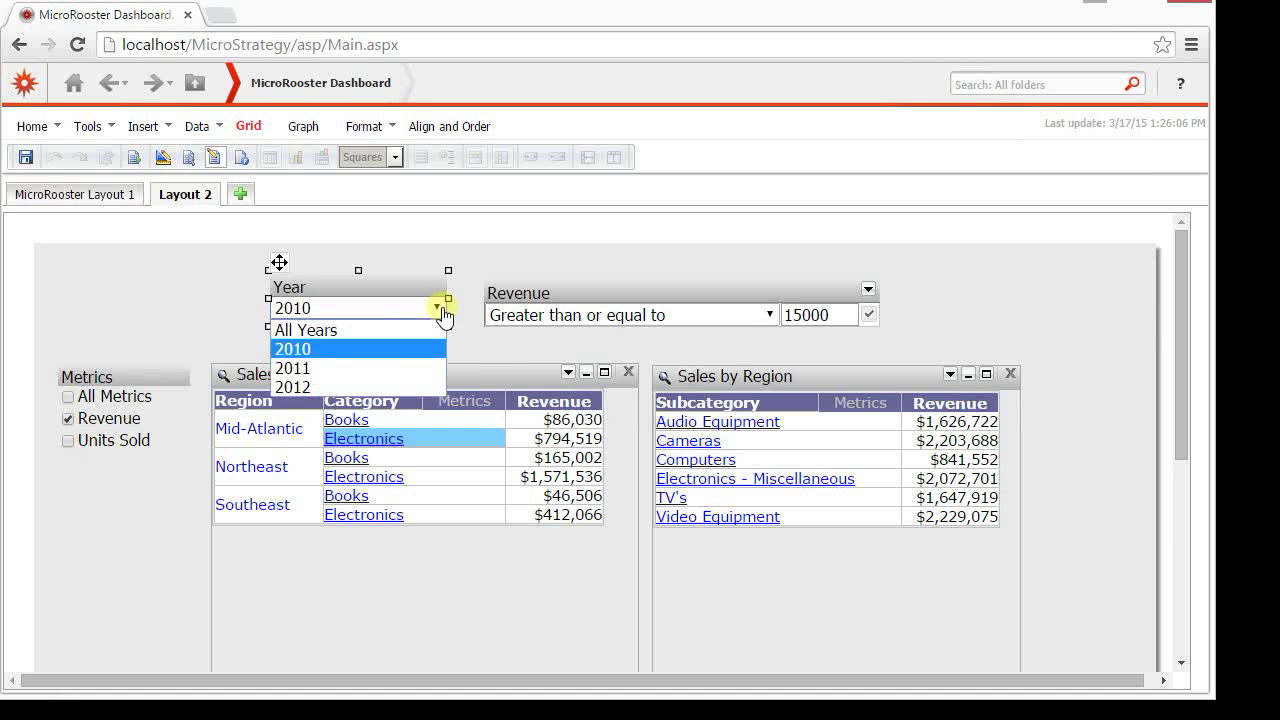
{"action": "left_click", "coordinate": [391, 369]}
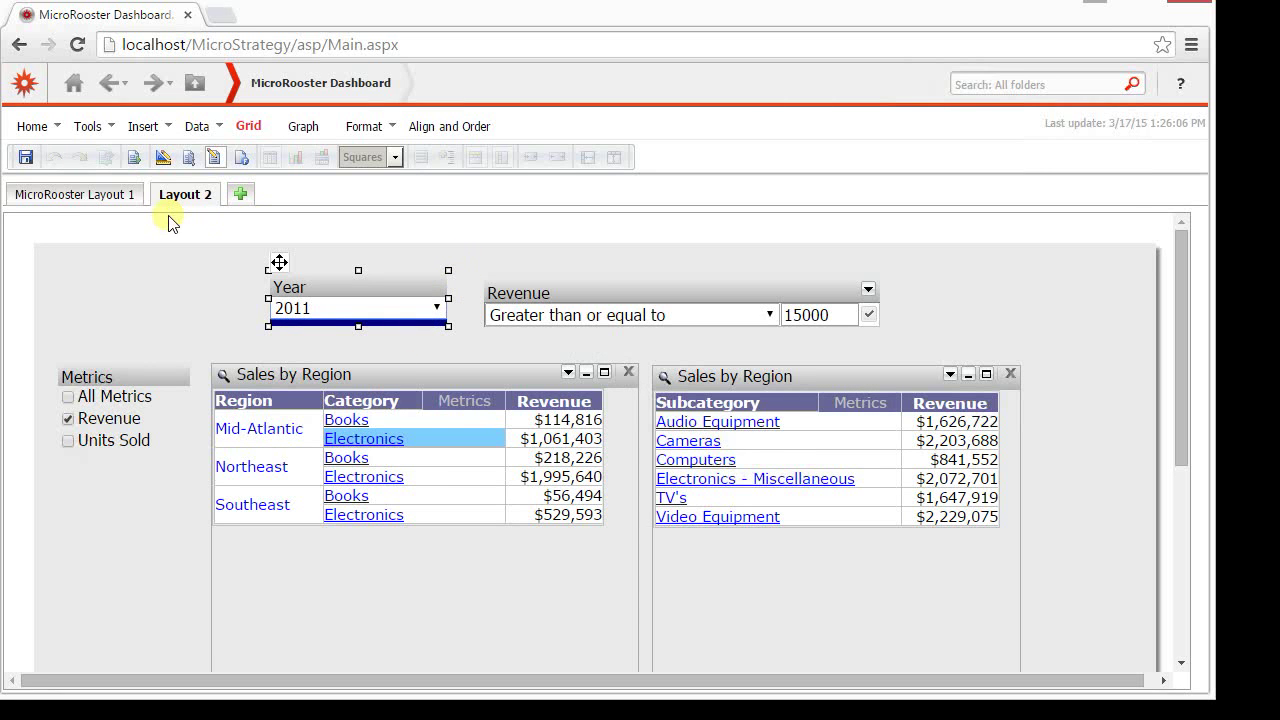
{"action": "left_click", "coordinate": [27, 158]}
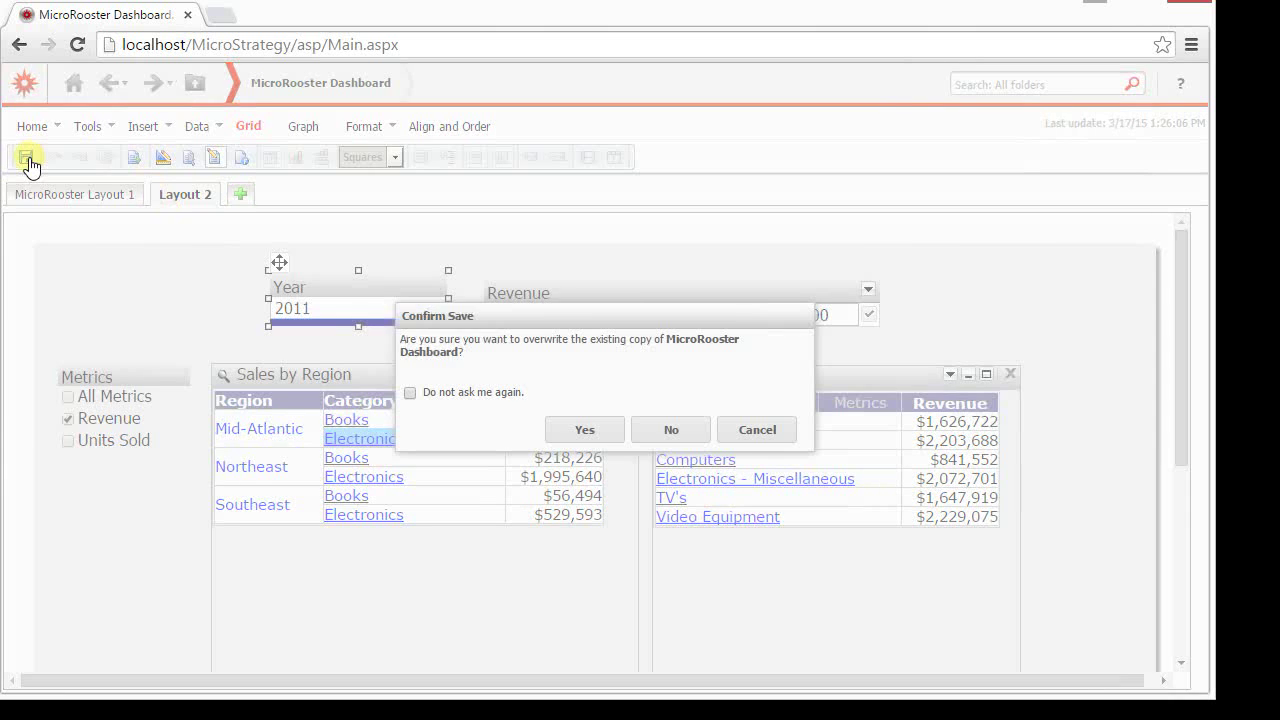
{"action": "left_click", "coordinate": [581, 435]}
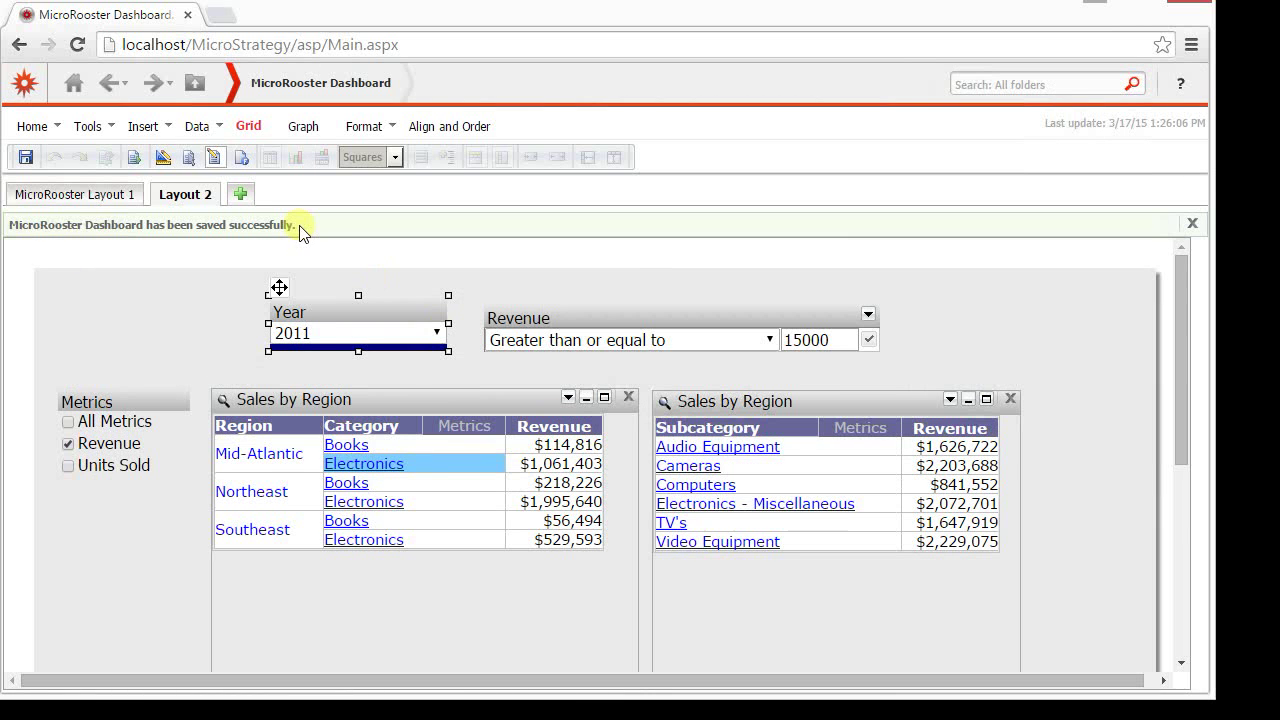
{"action": "left_click", "coordinate": [74, 83]}
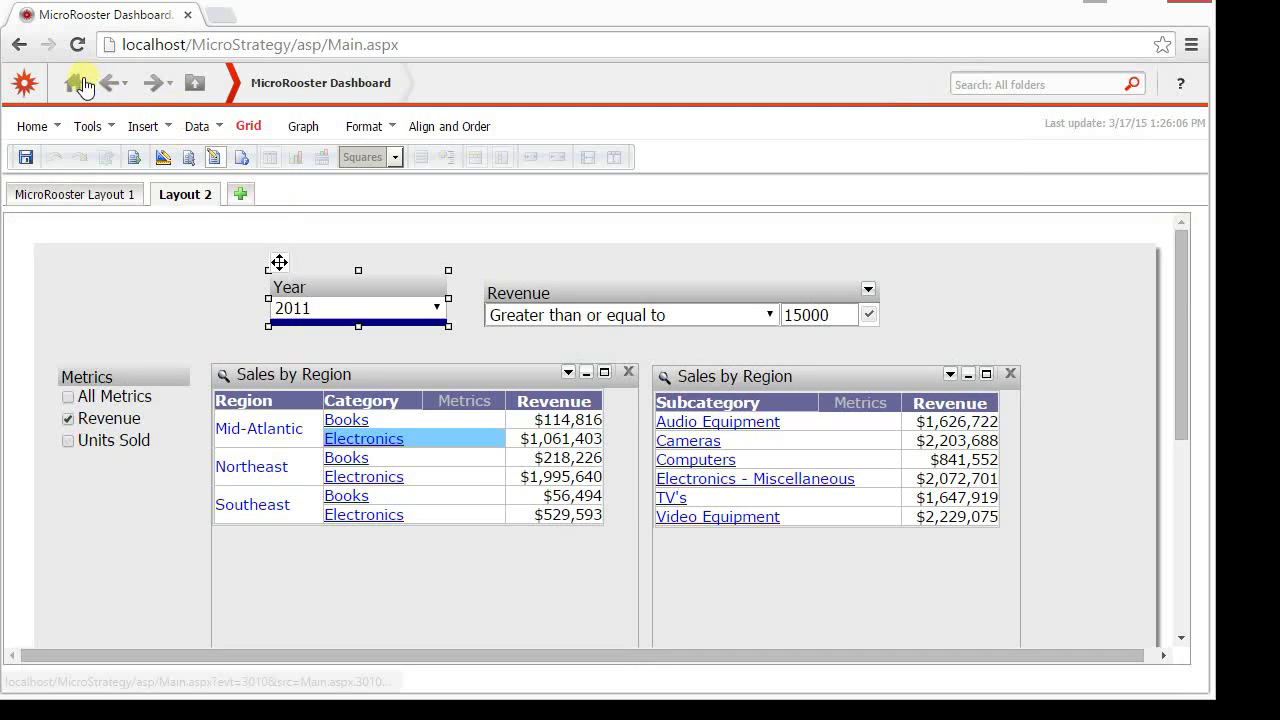
- Run MicroRooster Dashboard from Shared Reports with the existing Region and Category prompt answers
{"action": "left_click", "coordinate": [341, 283]}
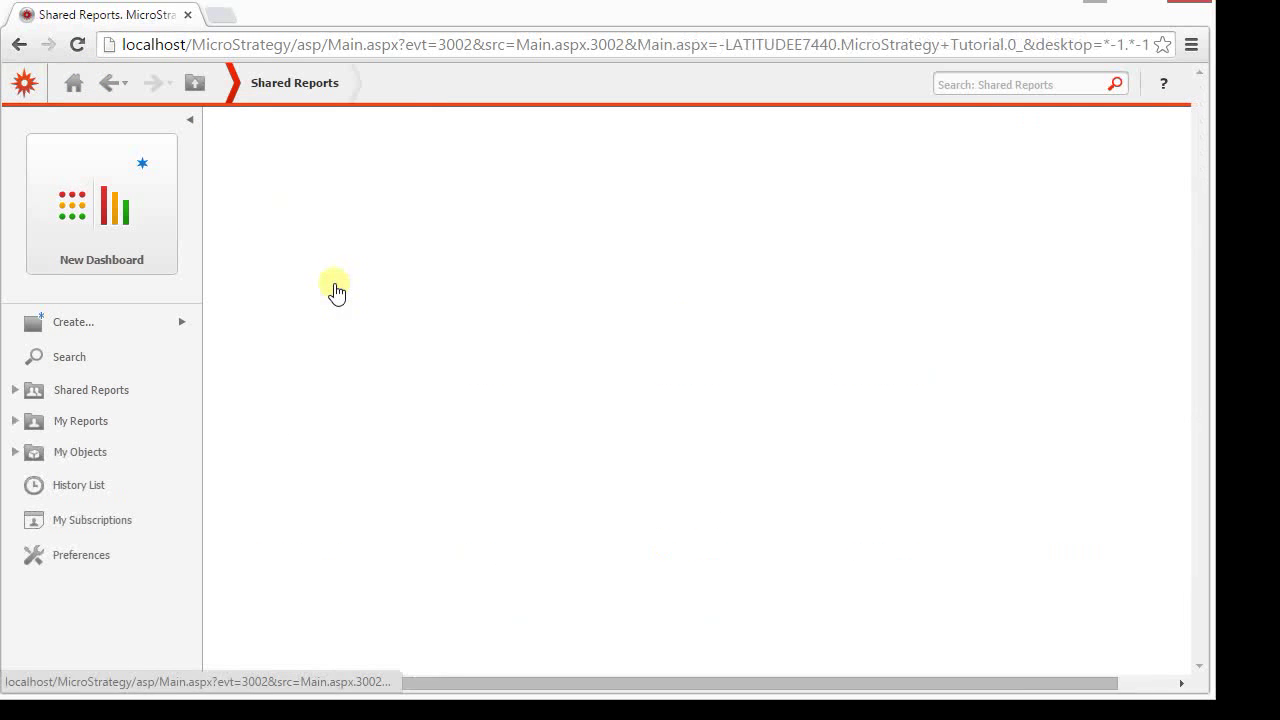
{"action": "left_click", "coordinate": [352, 364]}
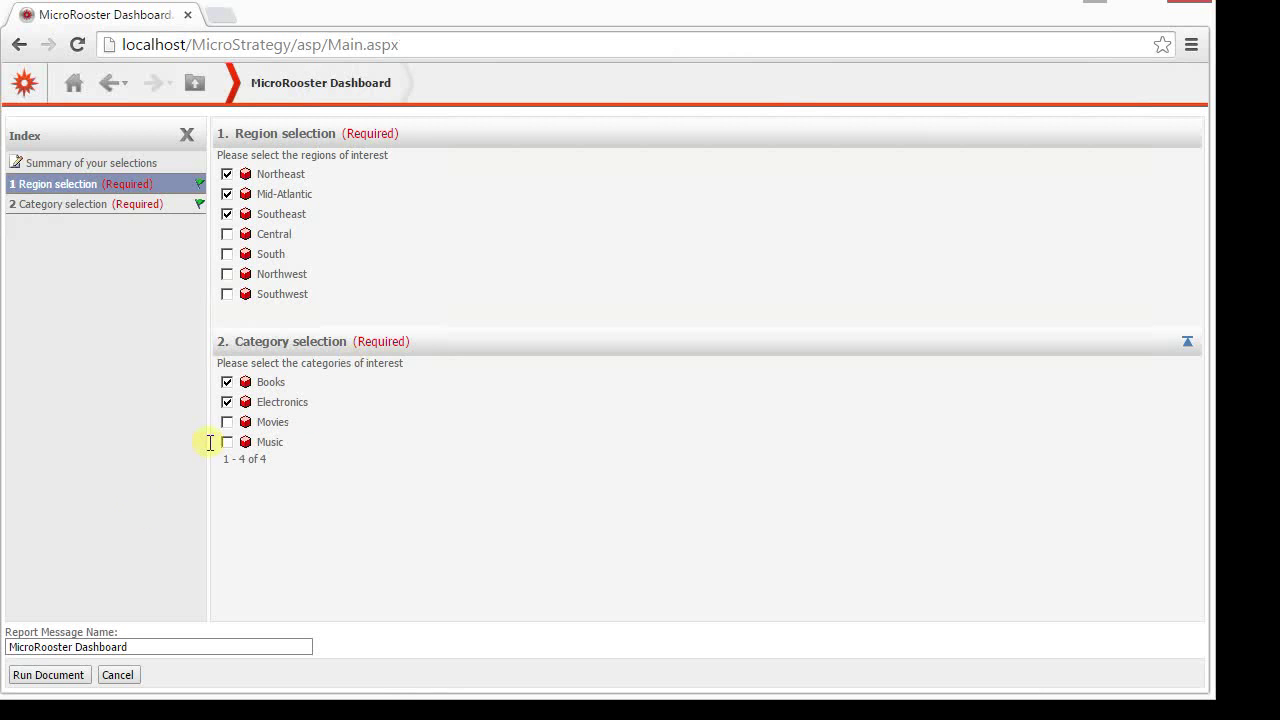
{"action": "left_click", "coordinate": [58, 677]}
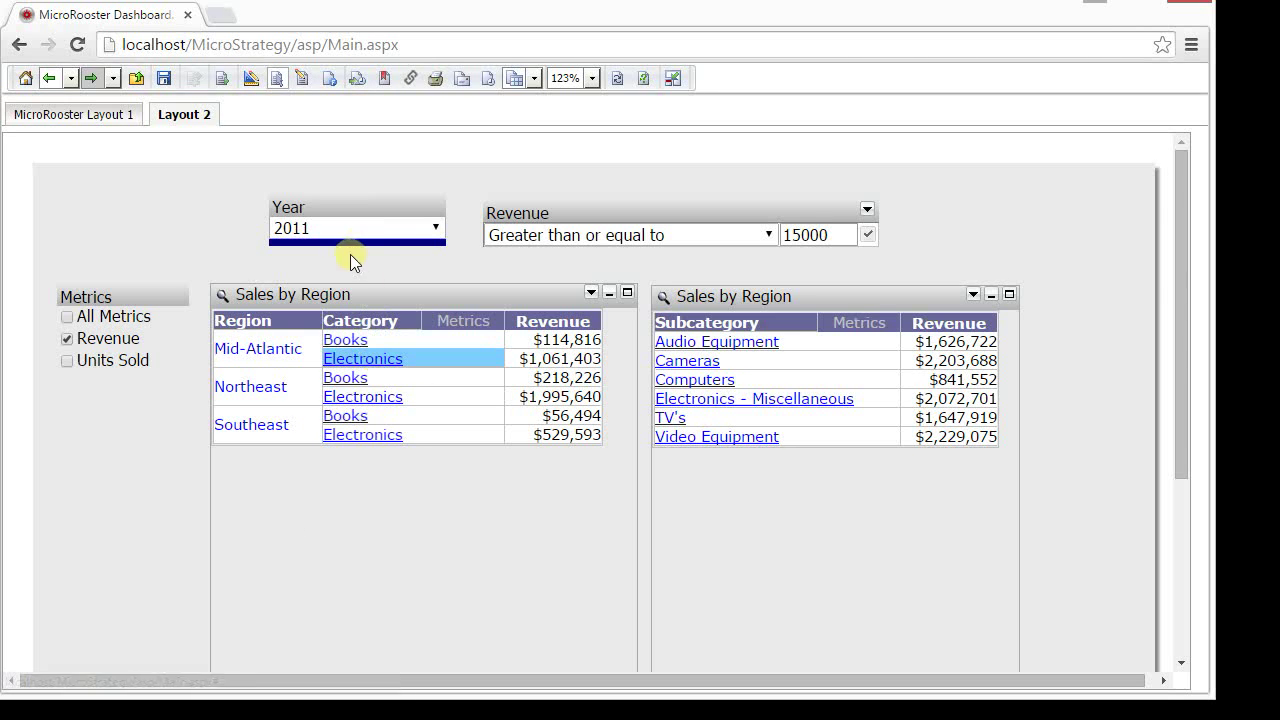
- Check in Edit Selector that the Category selector targets the subcategory grid, then cancel unchanged
{"action": "right_click", "coordinate": [362, 322]}
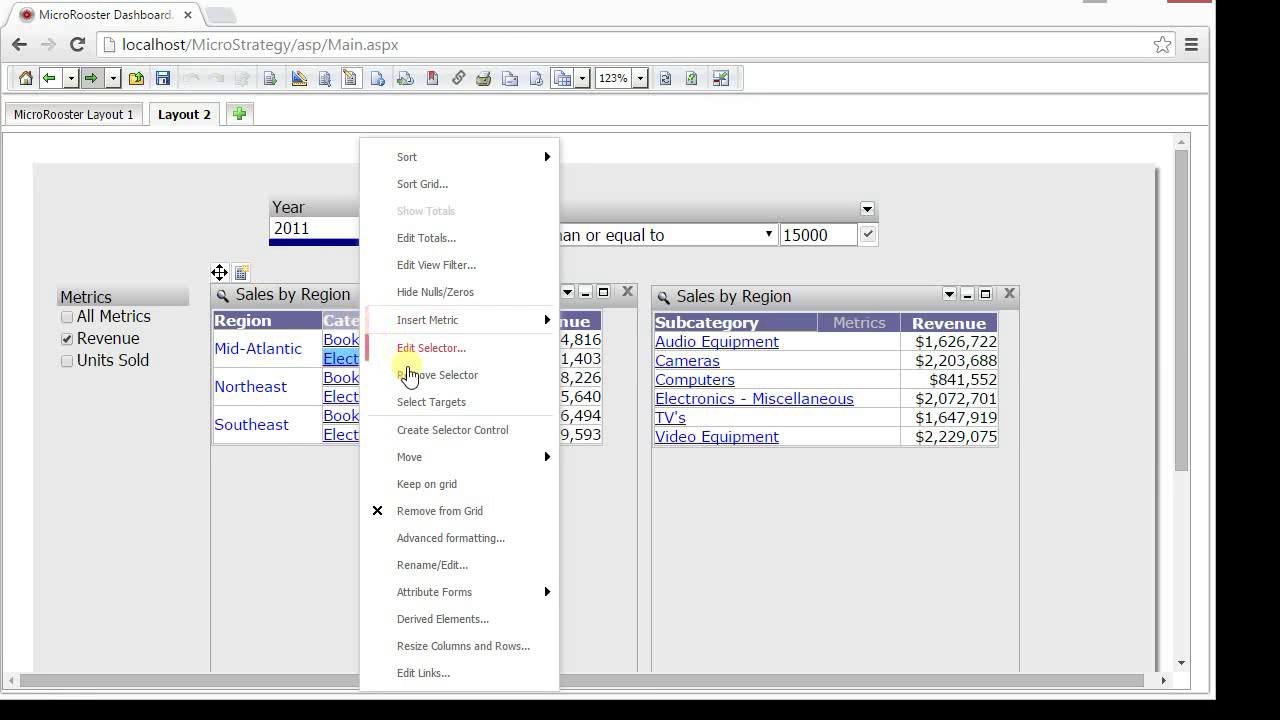
{"action": "left_click", "coordinate": [412, 362]}
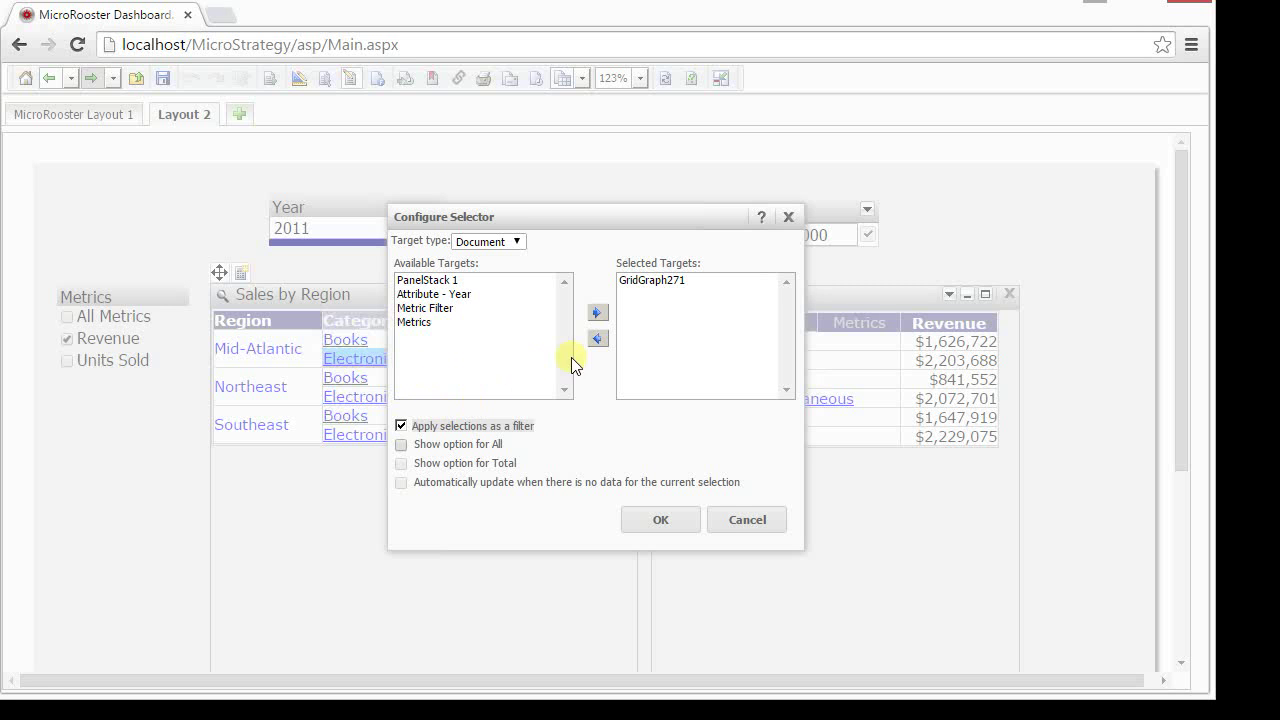
{"action": "left_click", "coordinate": [735, 520]}
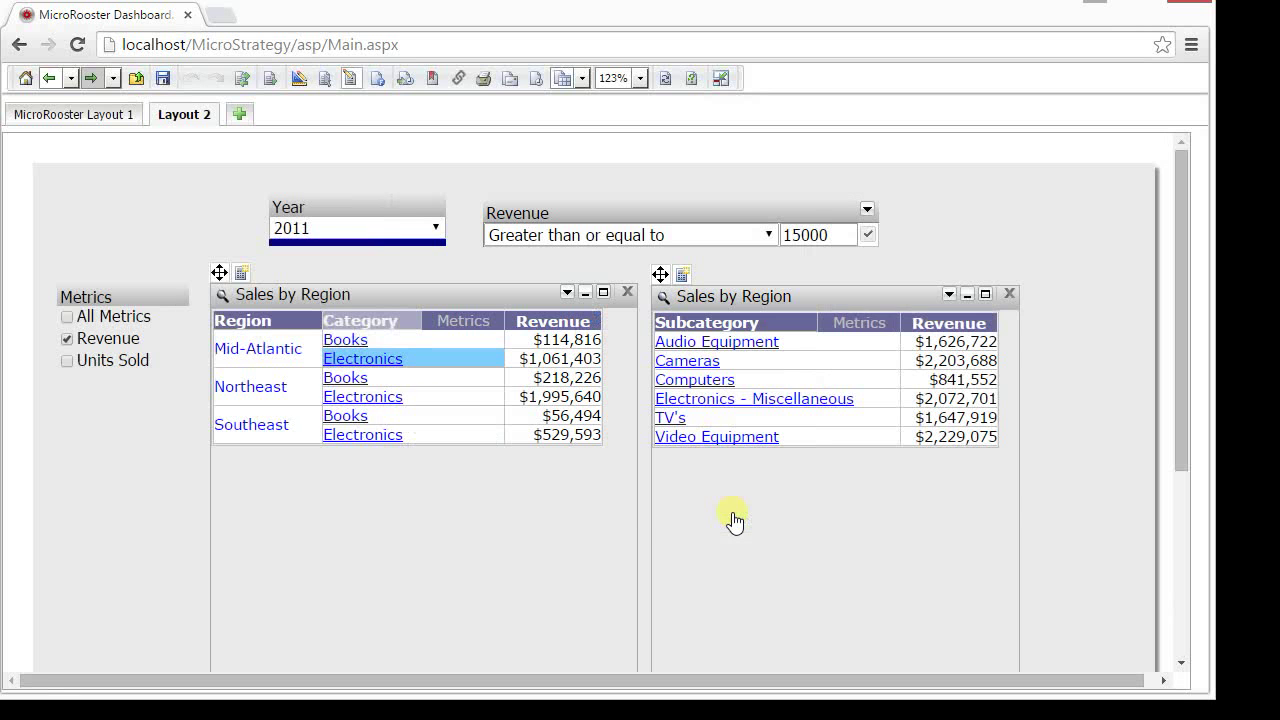